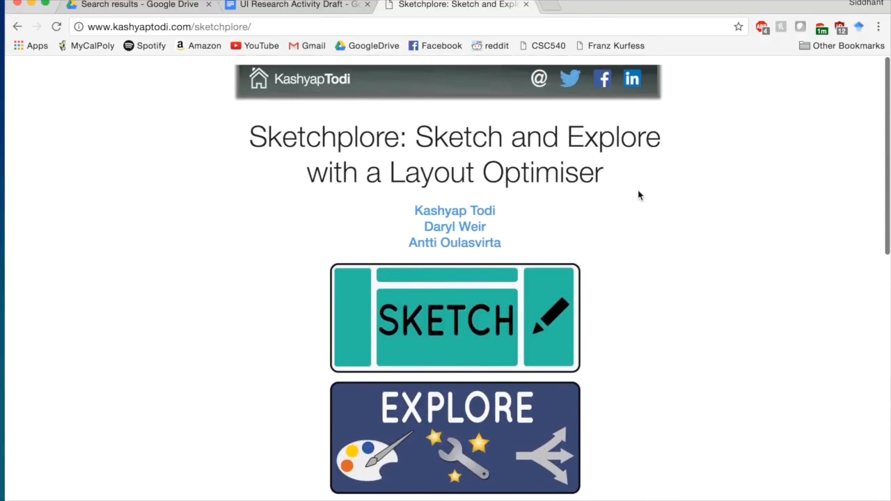
- Browse the second author's homepage in a new tab, then close it
click(451, 222)
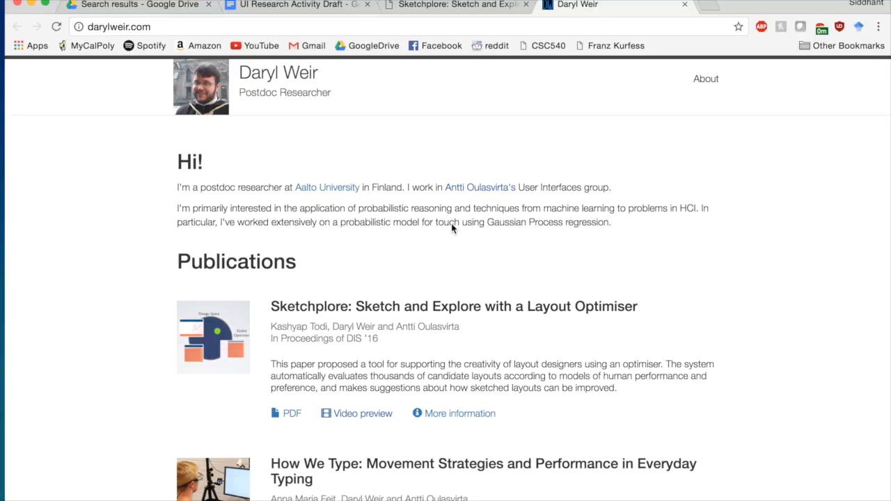
scroll(451, 228, down, 10)
scroll(451, 228, down, 6)
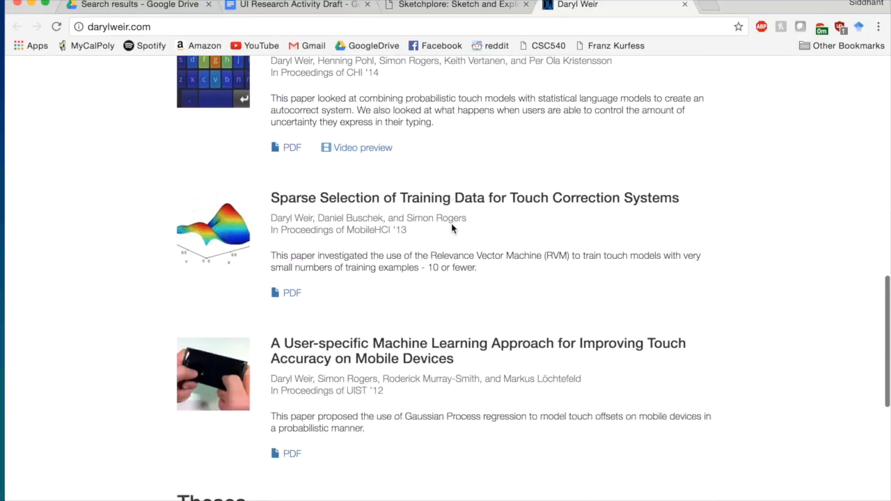
scroll(451, 228, down, 2)
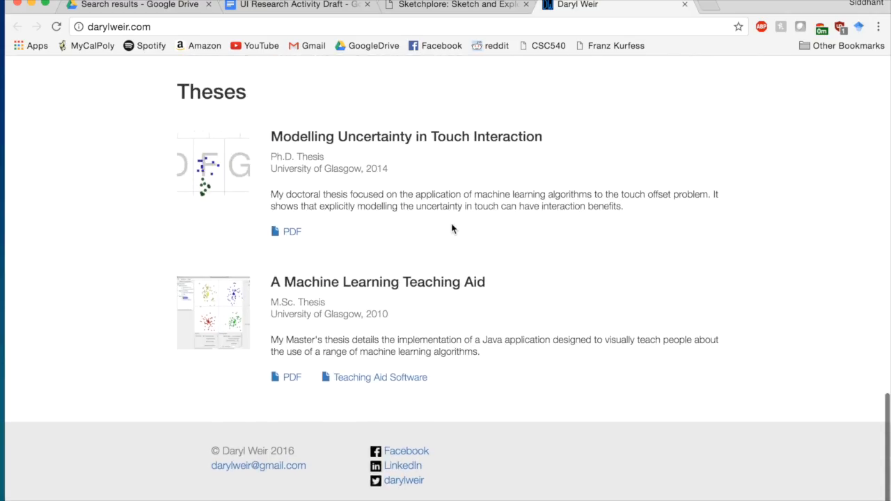
scroll(453, 227, up, 18)
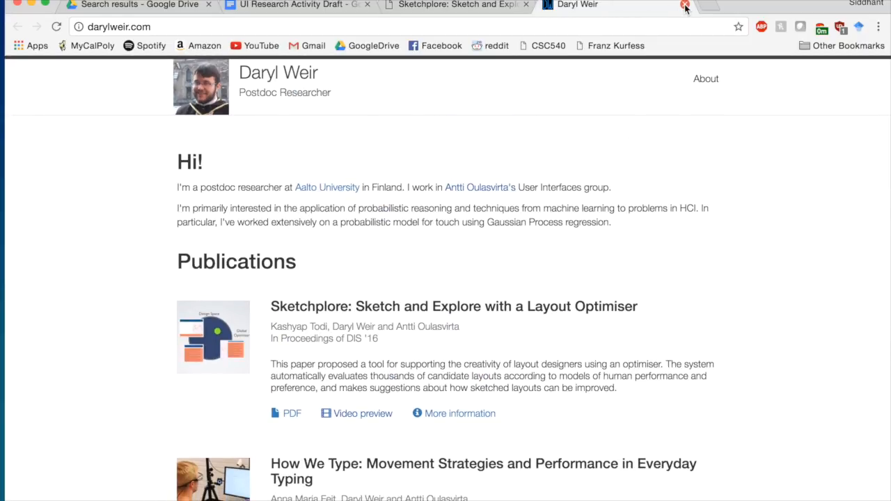
click(684, 5)
- Read the Interactivity paper PDF from the Sketchplore project page, then close it
scroll(447, 427, down, 3)
scroll(447, 427, down, 3)
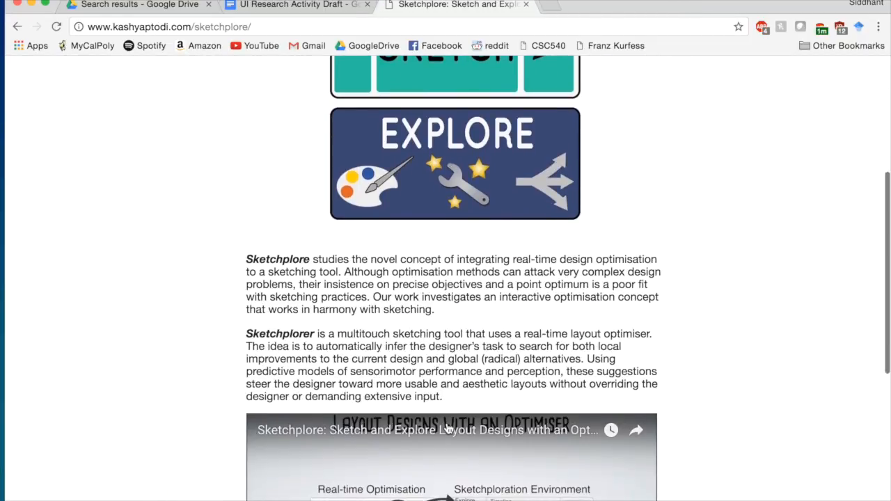
scroll(502, 334, down, 5)
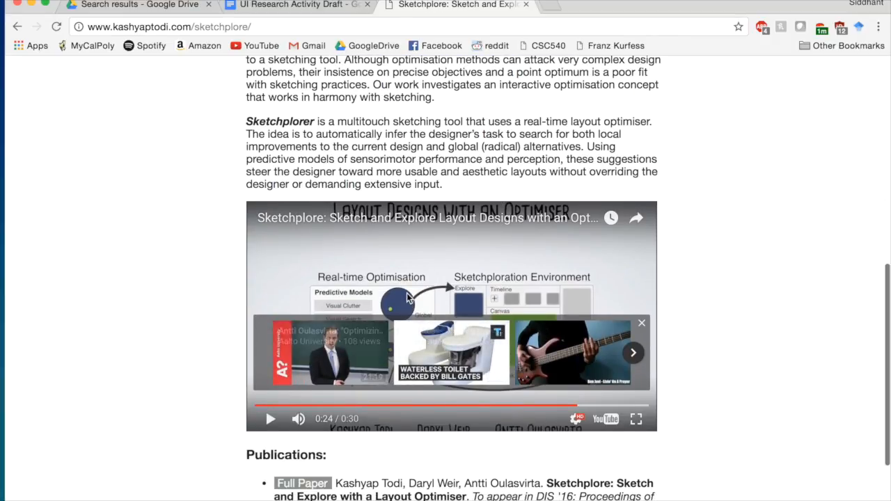
scroll(758, 313, down, 3)
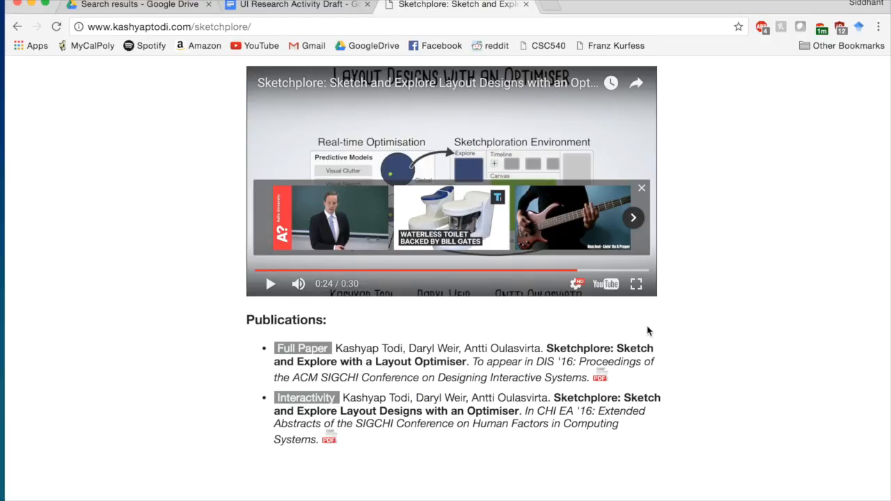
scroll(647, 331, up, 8)
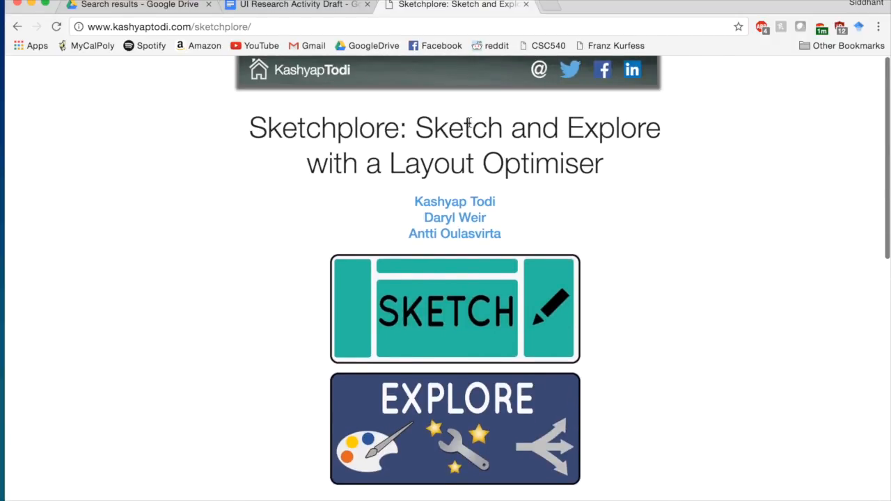
scroll(312, 69, down, 10)
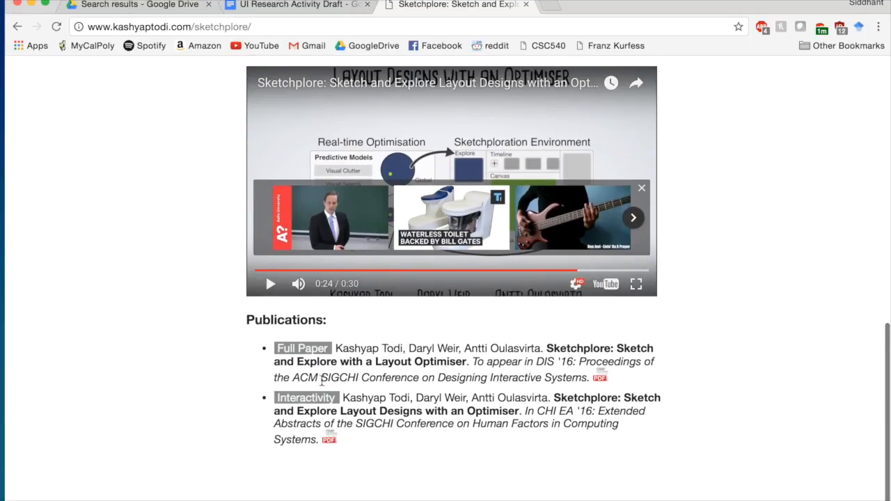
click(332, 441)
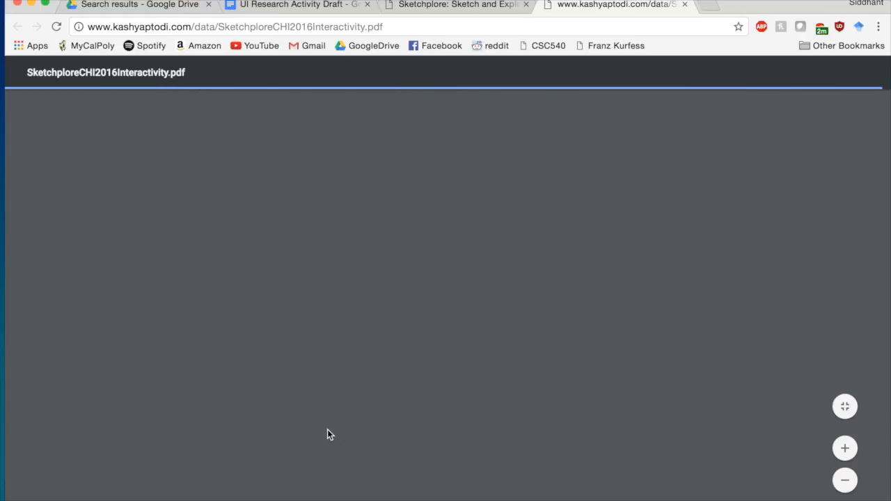
scroll(329, 433, down, 2)
scroll(334, 428, down, 4)
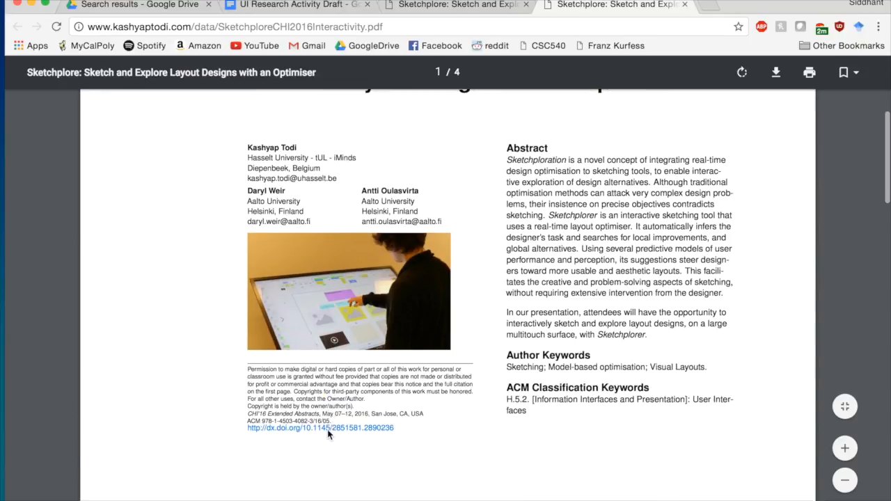
scroll(463, 373, up, 7)
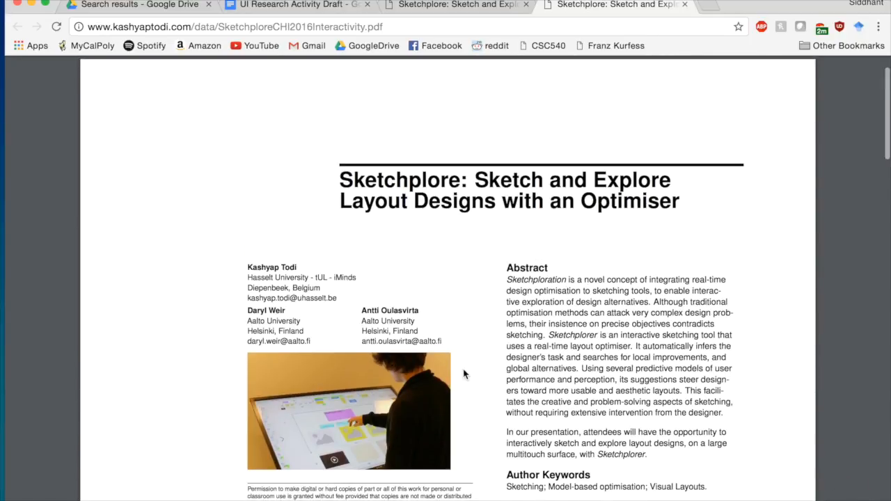
scroll(464, 373, down, 4)
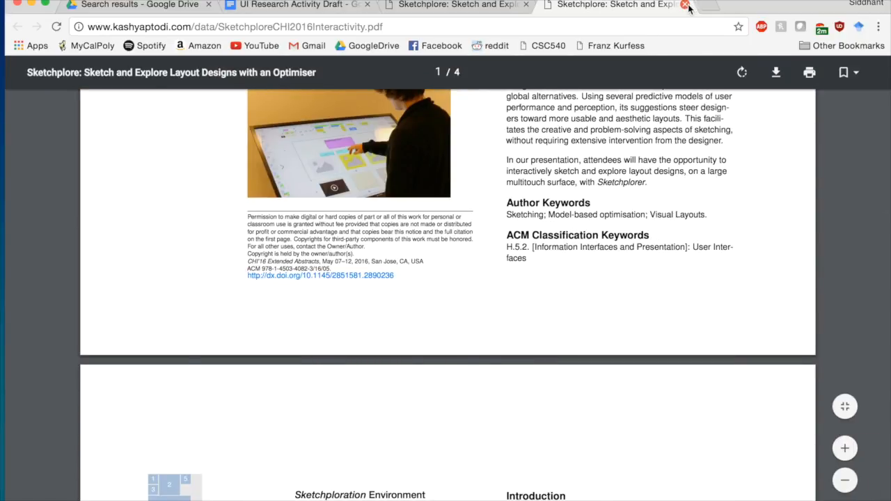
click(685, 4)
- Go to the lead author's personal homepage and scroll down to its Projects
scroll(719, 215, up, 8)
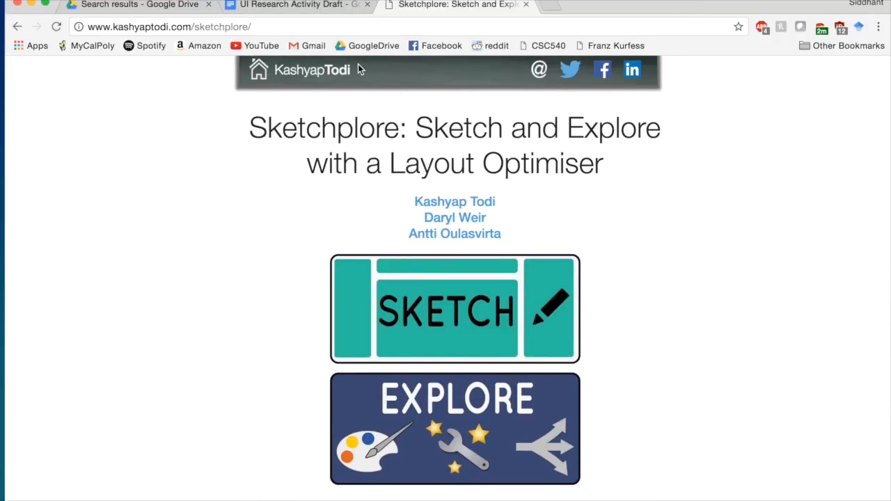
click(315, 73)
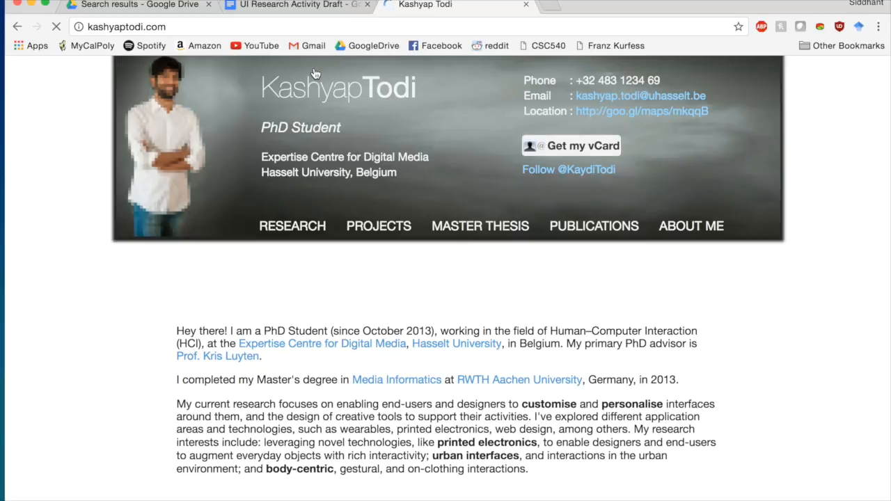
scroll(324, 302, down, 1)
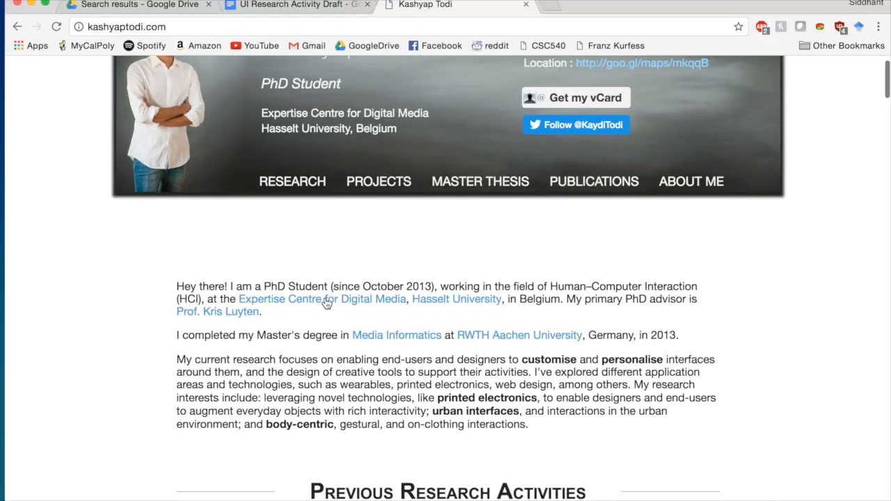
scroll(325, 302, down, 15)
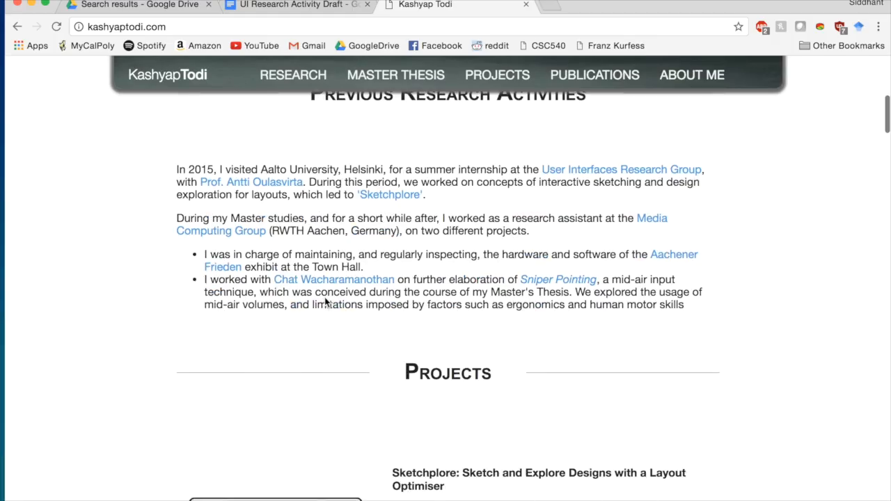
scroll(324, 302, down, 4)
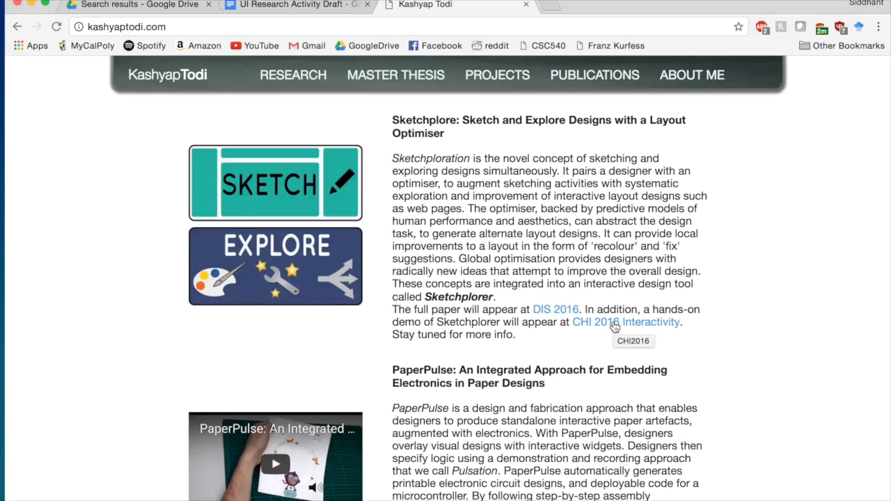
- Open the CHI 2016 Interactivity link and look over the conference welcome page
click(667, 329)
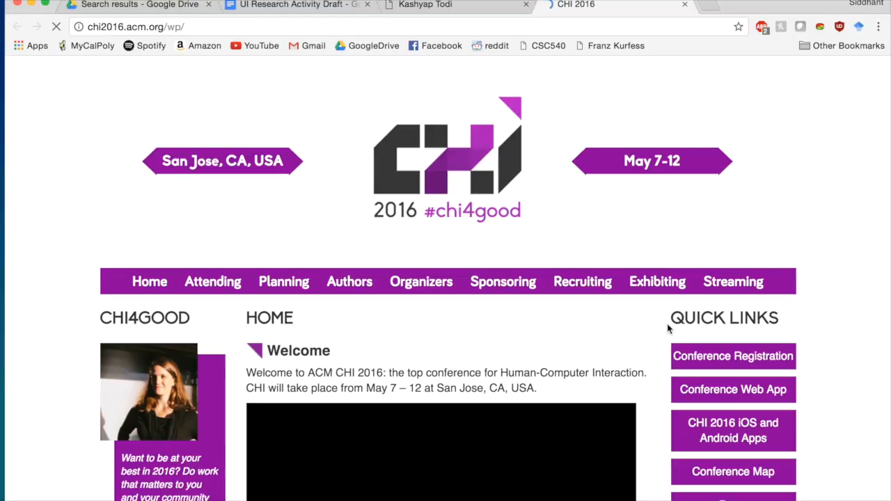
scroll(667, 328, down, 4)
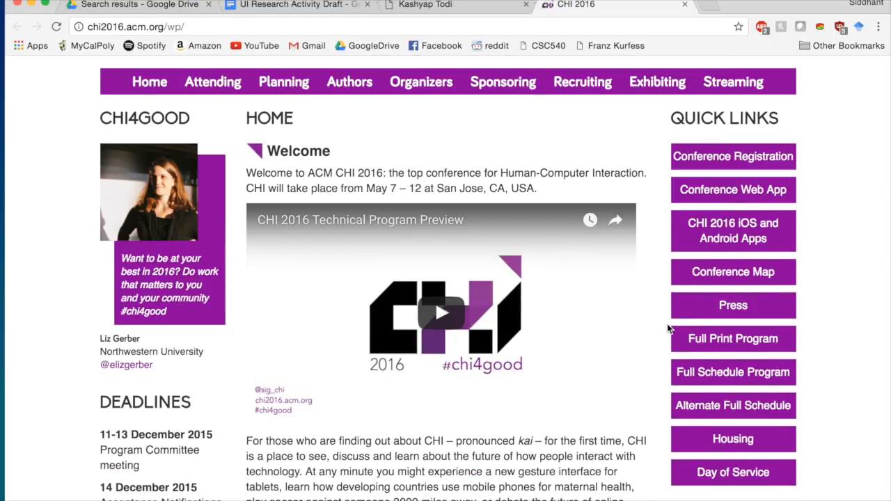
scroll(561, 215, up, 2)
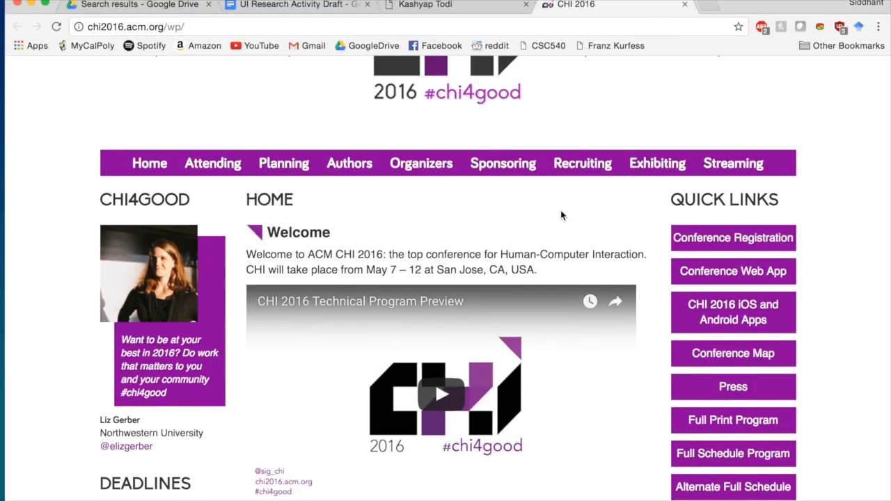
scroll(562, 215, down, 15)
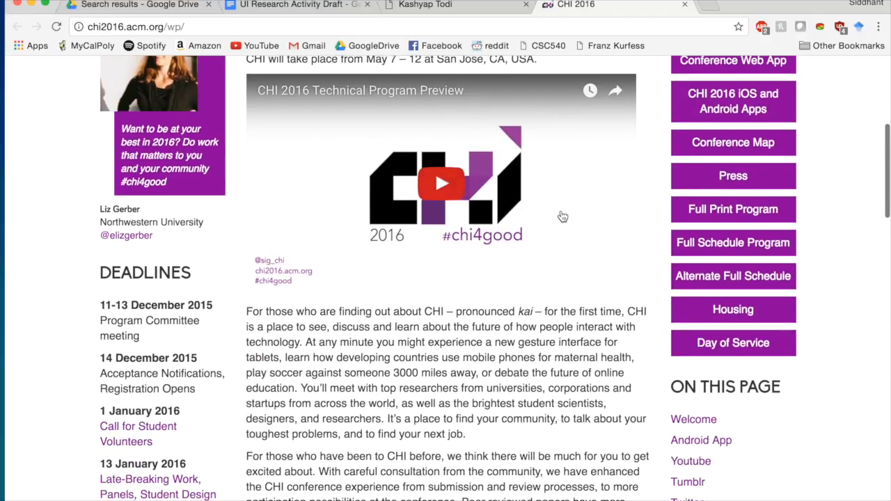
scroll(562, 215, up, 4)
scroll(562, 216, up, 5)
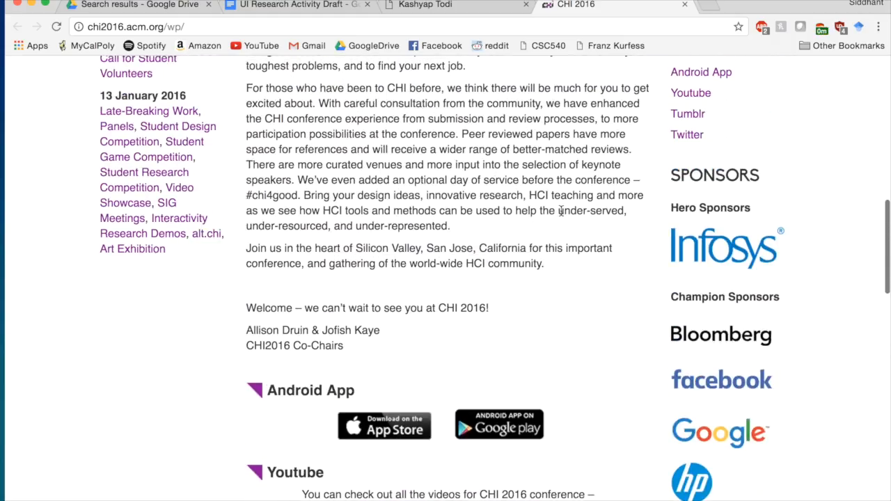
scroll(562, 216, down, 10)
scroll(562, 215, down, 12)
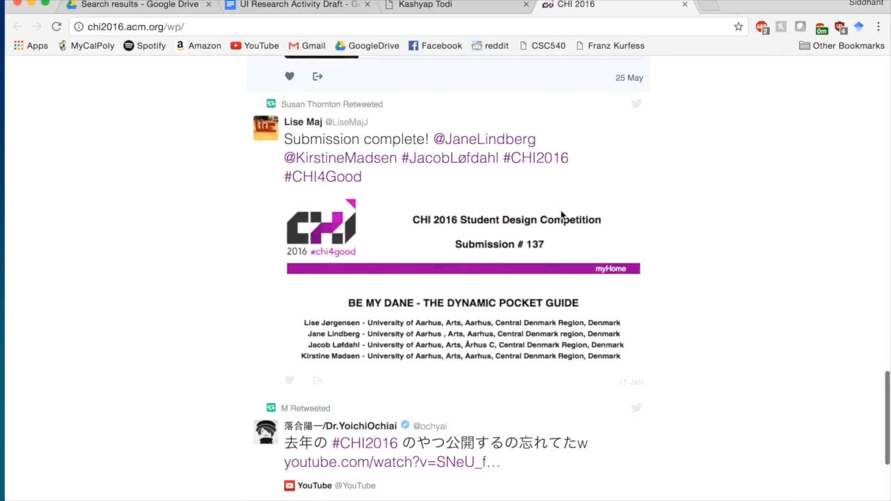
scroll(562, 211, up, 20)
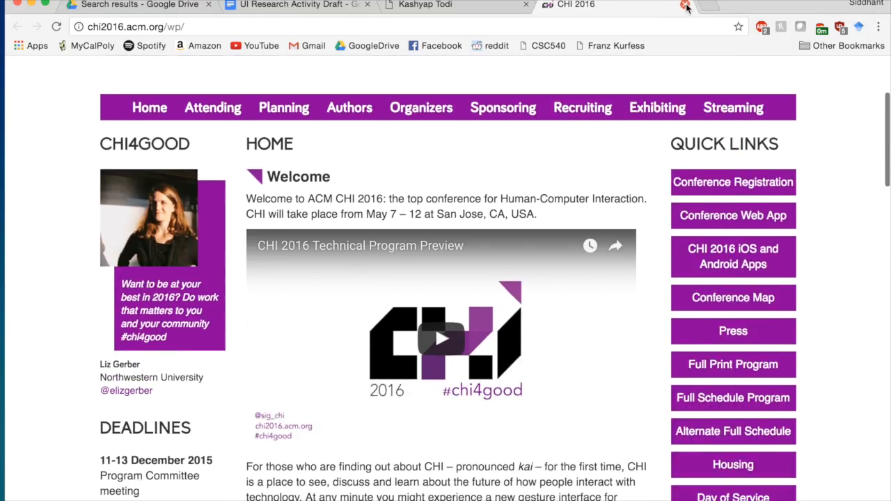
- Close the CHI 2016 tab and jump to the homepage's Projects section
click(685, 5)
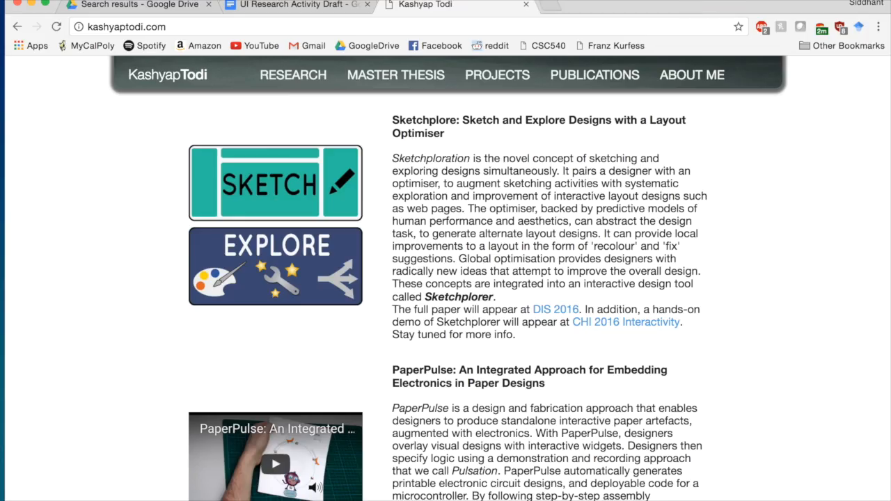
scroll(455, 417, down, 10)
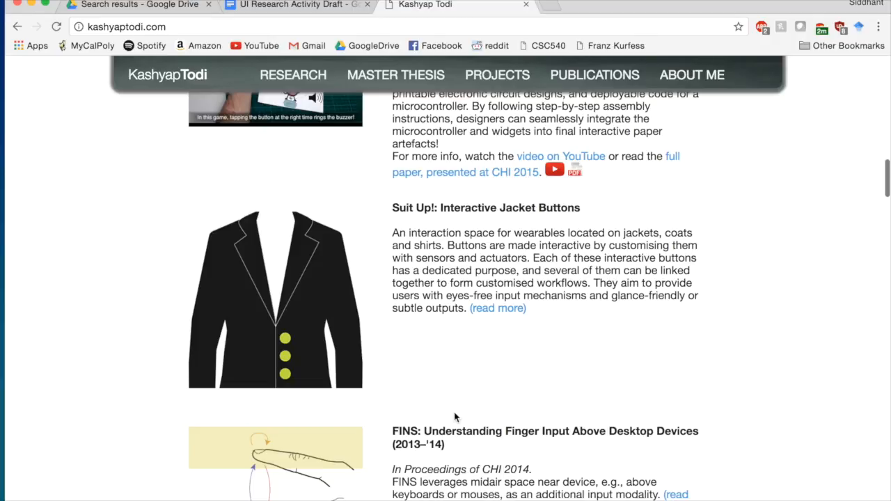
scroll(454, 417, down, 3)
scroll(456, 416, up, 15)
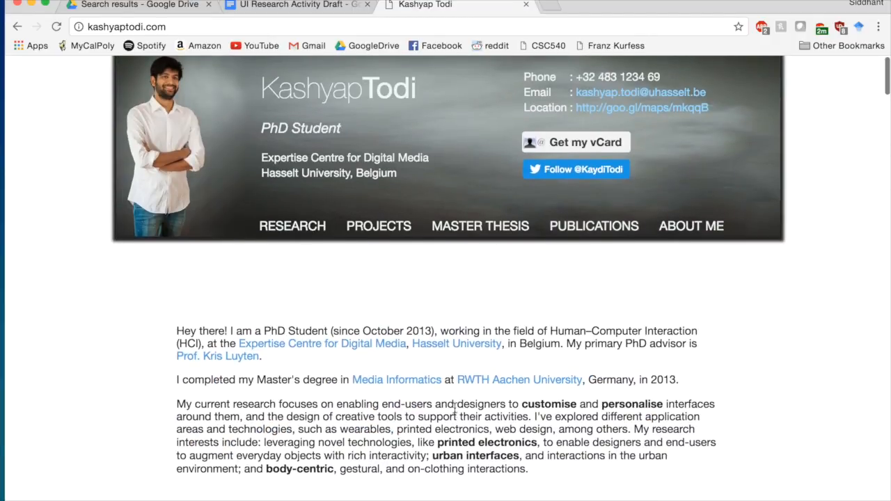
click(380, 225)
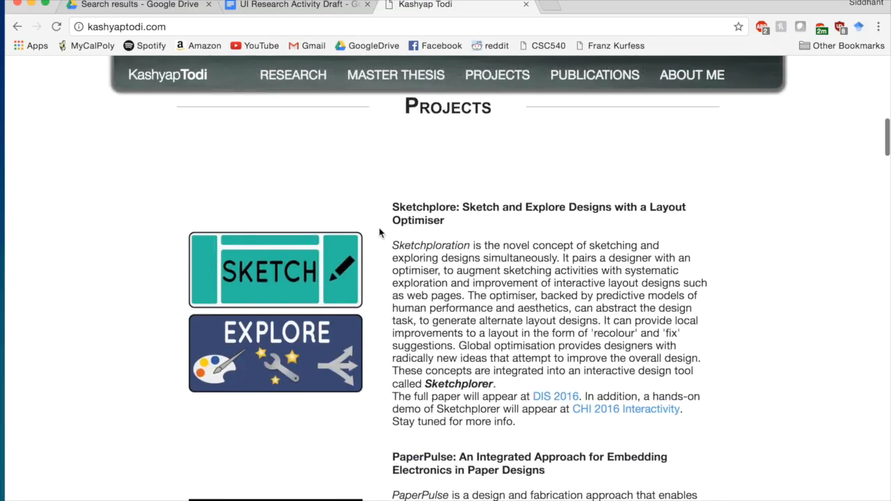
scroll(543, 177, up, 6)
scroll(543, 183, up, 8)
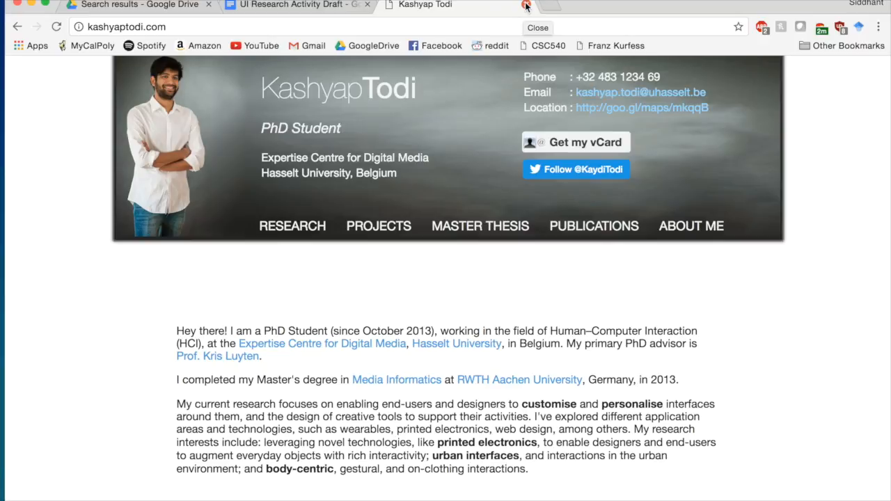
- Copy 'MenuOptimizer' from the draft's heading and select the homepage tab's address bar
click(284, 7)
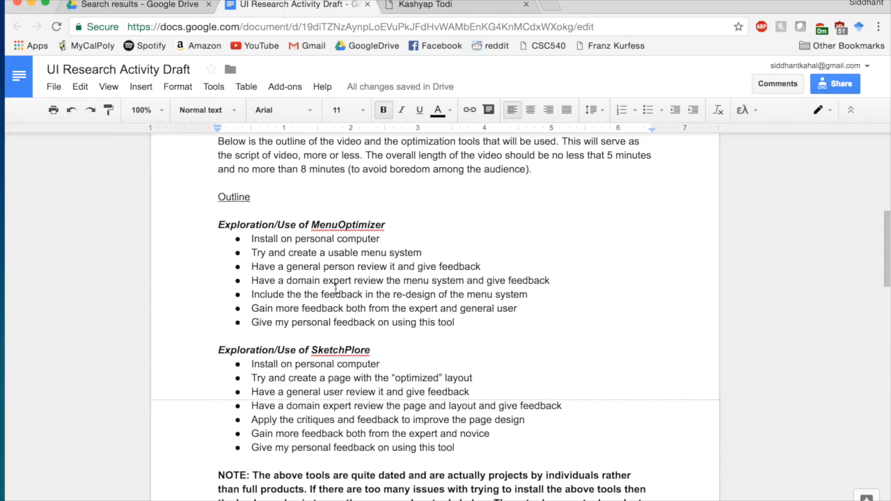
drag(311, 224, 384, 221)
key(super+c)
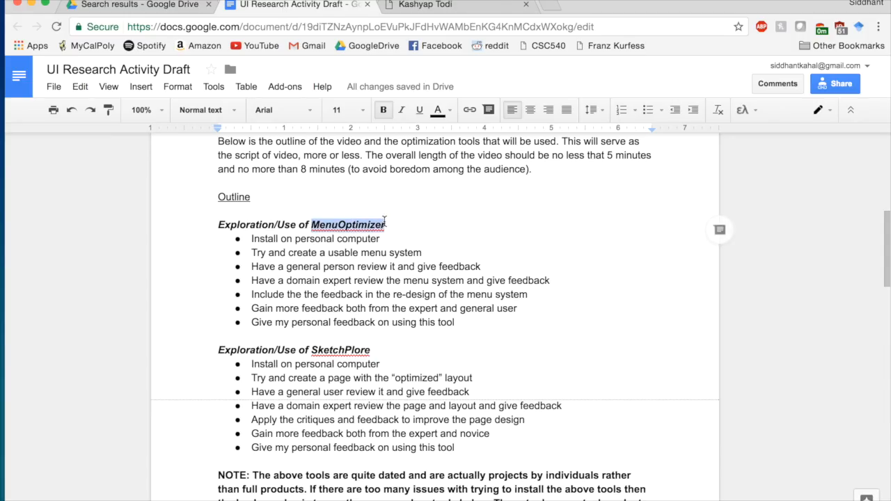
click(456, 7)
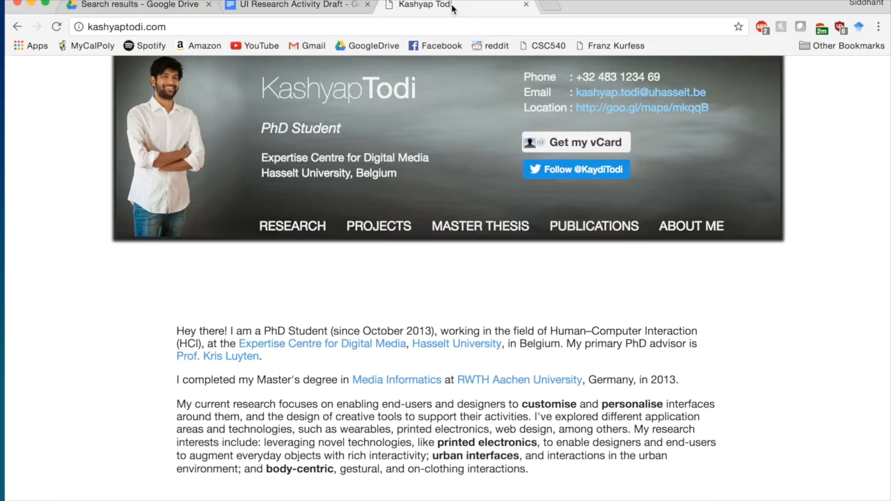
click(412, 30)
- Search for MenuOptimizer and read Gilles Bailly's MenuOptimizer project page
key(super+v)
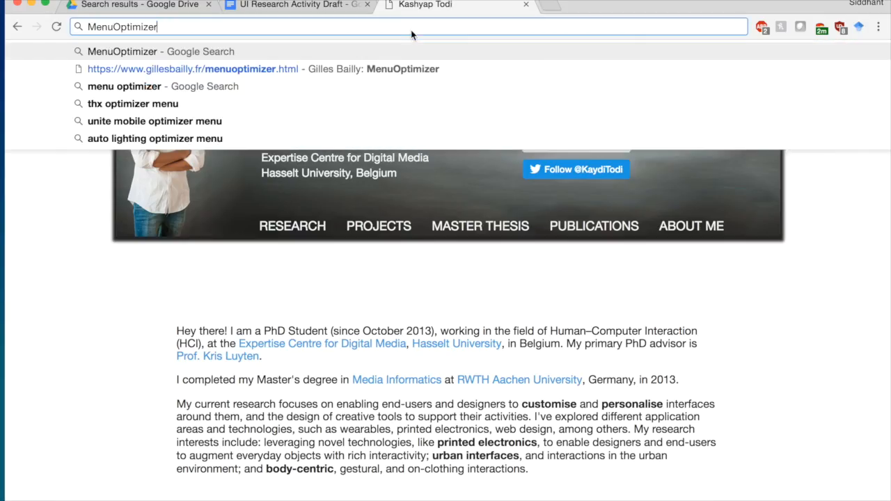
key(Return)
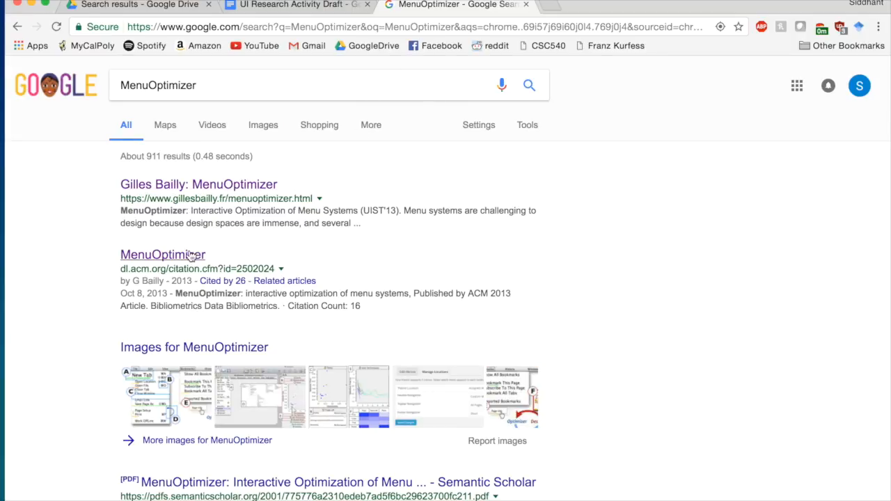
click(195, 186)
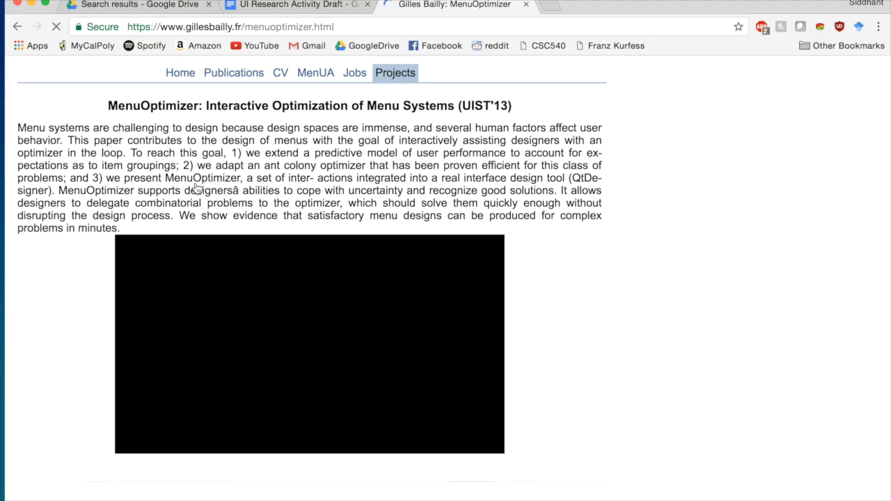
scroll(514, 159, down, 2)
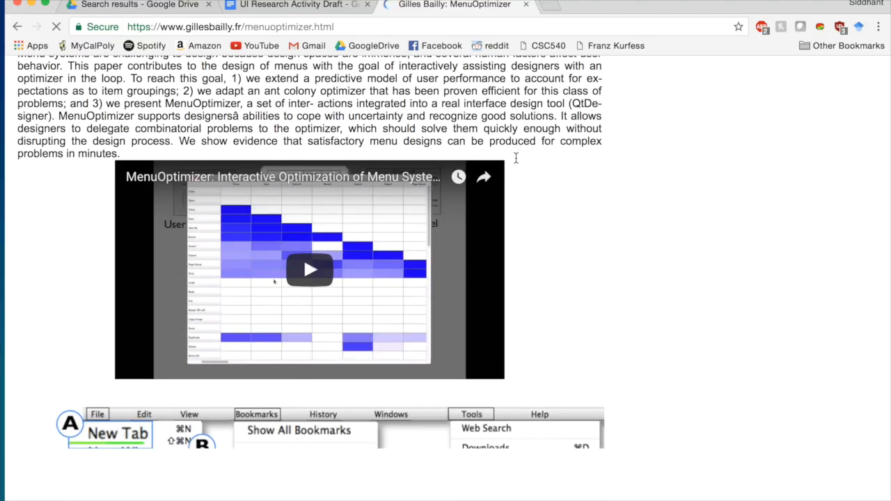
scroll(679, 162, down, 6)
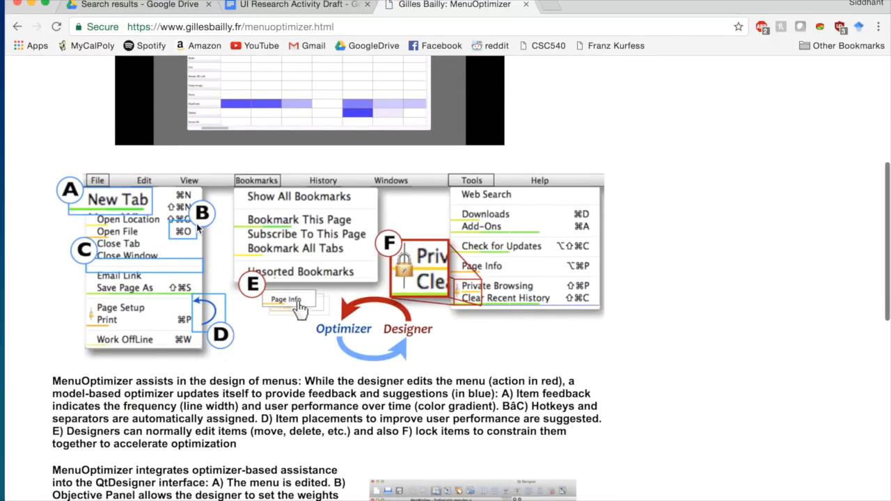
scroll(200, 231, down, 8)
scroll(197, 229, down, 6)
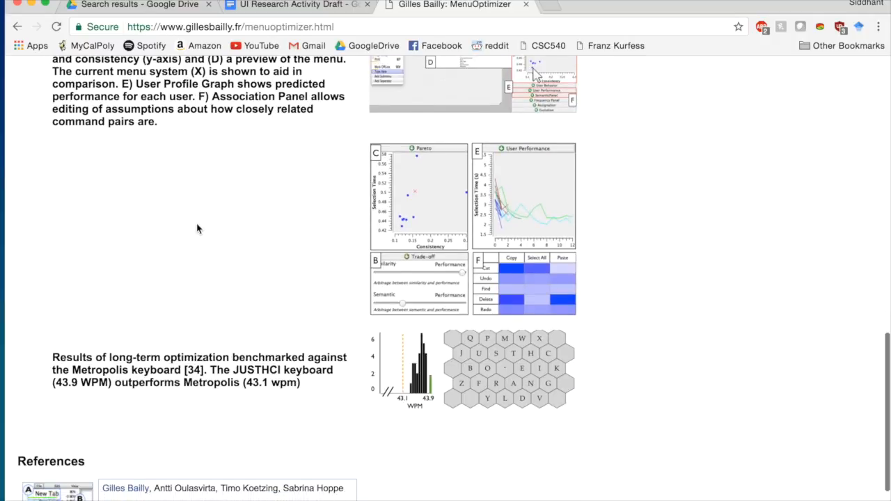
scroll(197, 228, up, 1)
scroll(197, 228, down, 1)
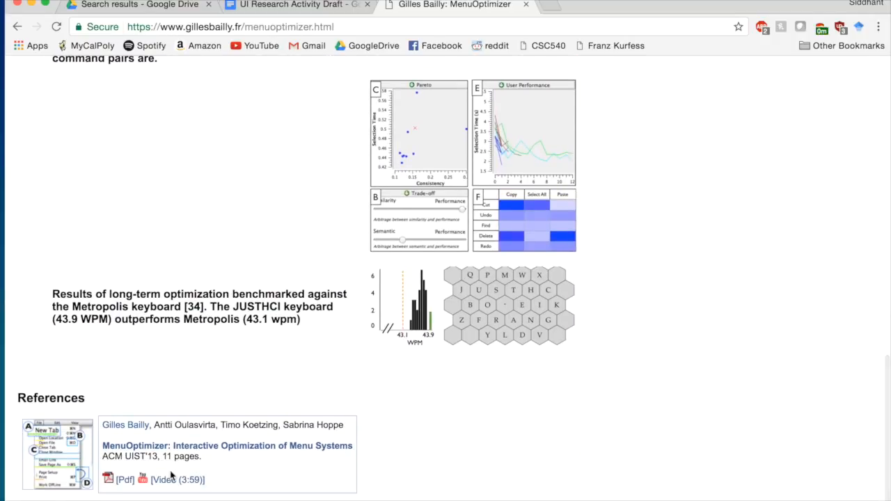
scroll(281, 346, up, 3)
scroll(281, 345, up, 15)
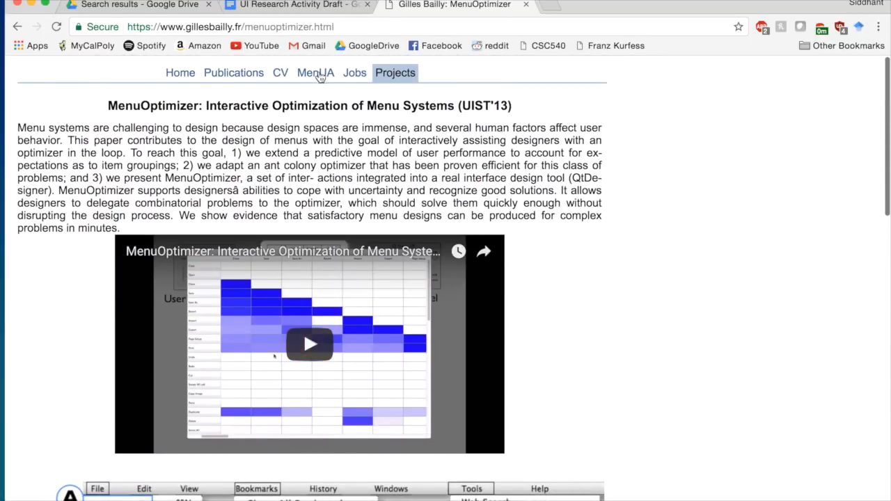
scroll(414, 155, down, 1)
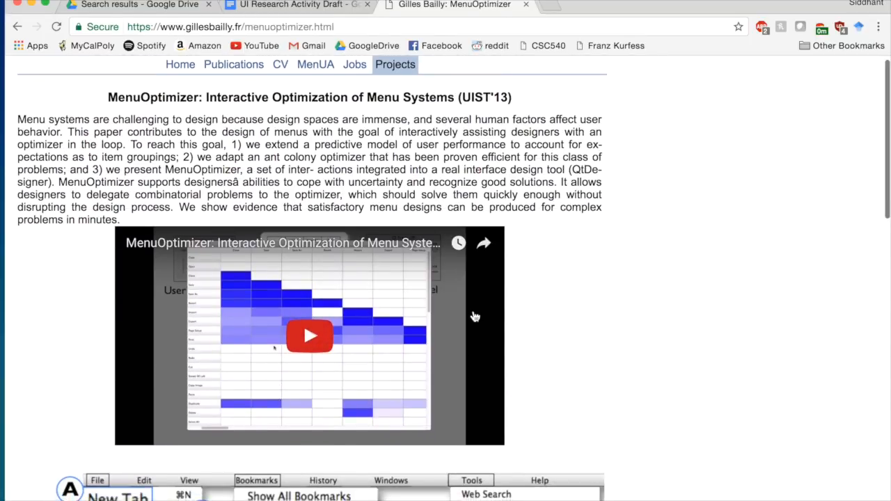
- Briefly visit the Jobs page, then read the MenuOptimizer UIST'13 paper PDF and close it
click(350, 62)
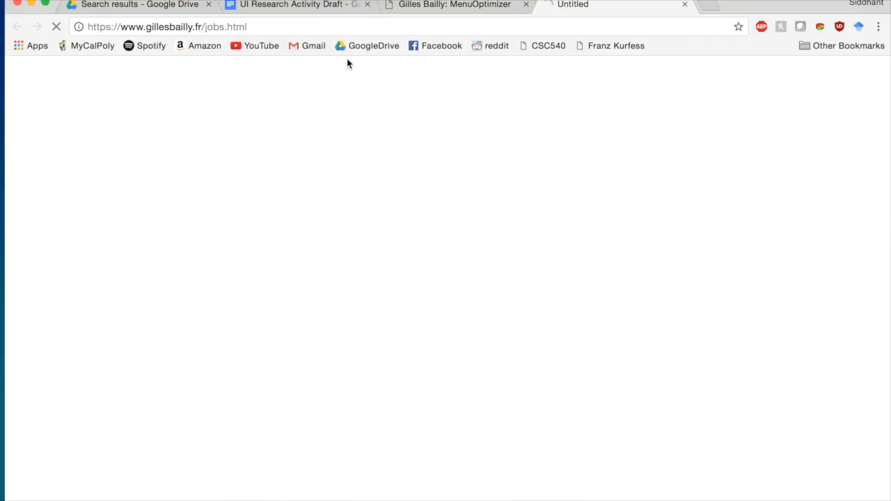
click(685, 4)
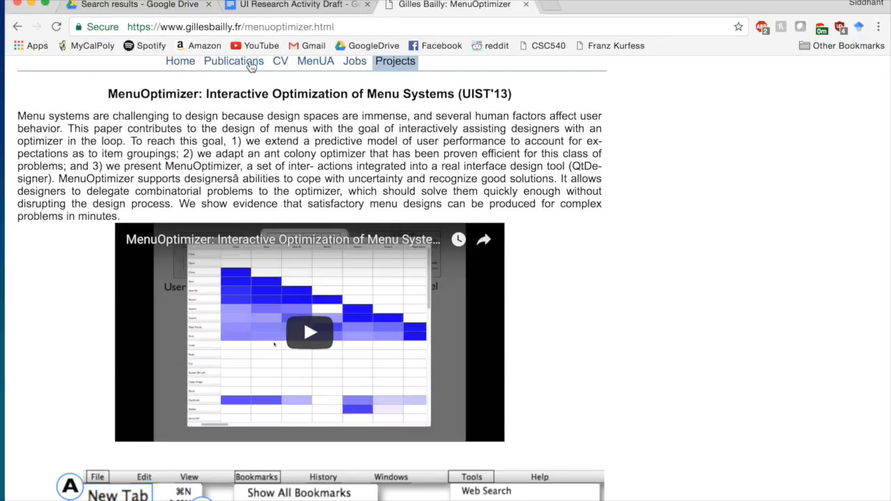
scroll(261, 66, down, 10)
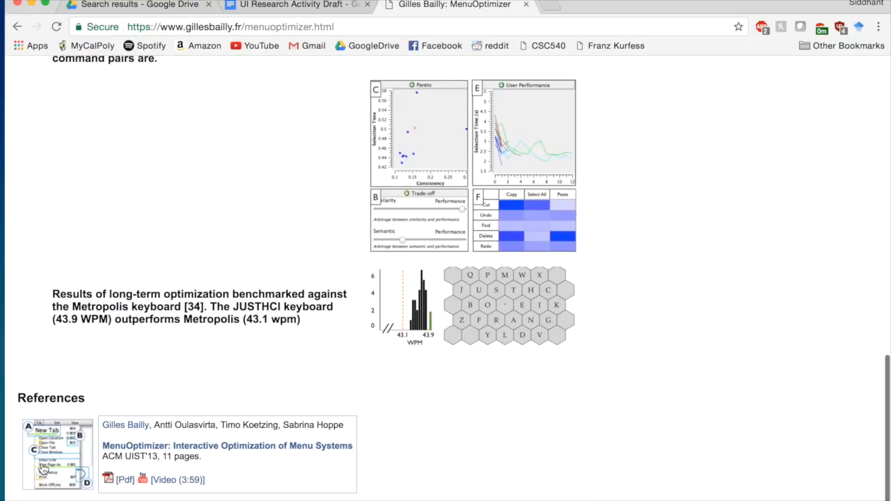
click(44, 469)
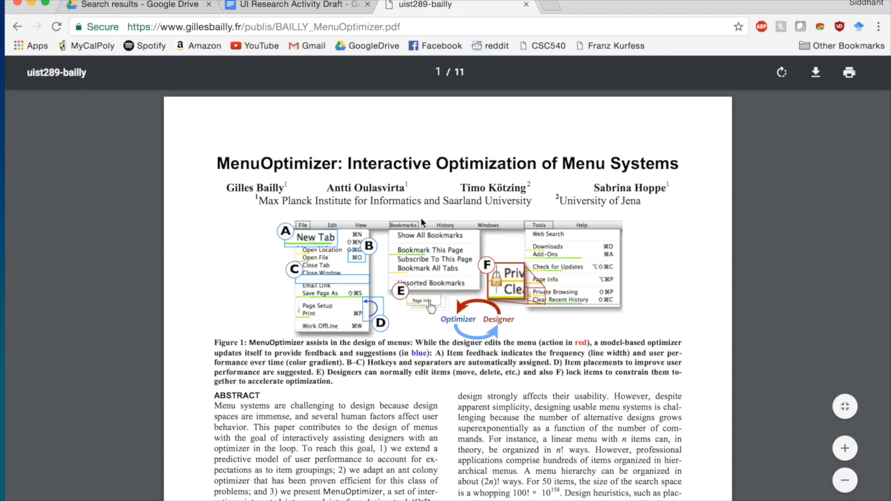
scroll(421, 222, down, 15)
scroll(421, 222, down, 5)
click(525, 4)
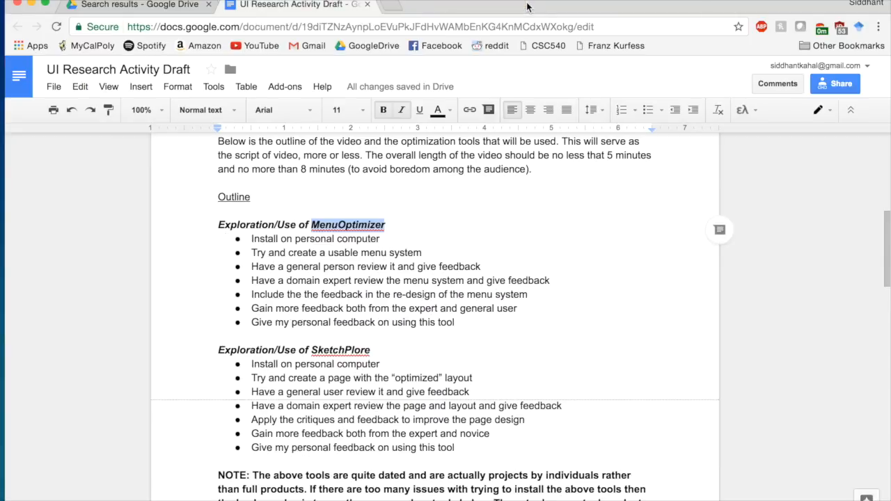
- Scroll through the draft's tool sections and select 'UsabilityTools' in its heading
scroll(453, 313, down, 2)
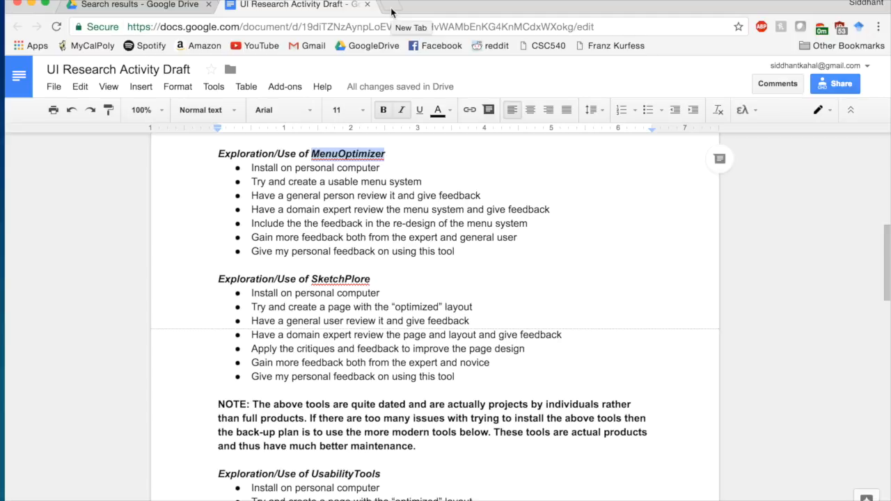
scroll(350, 202, down, 5)
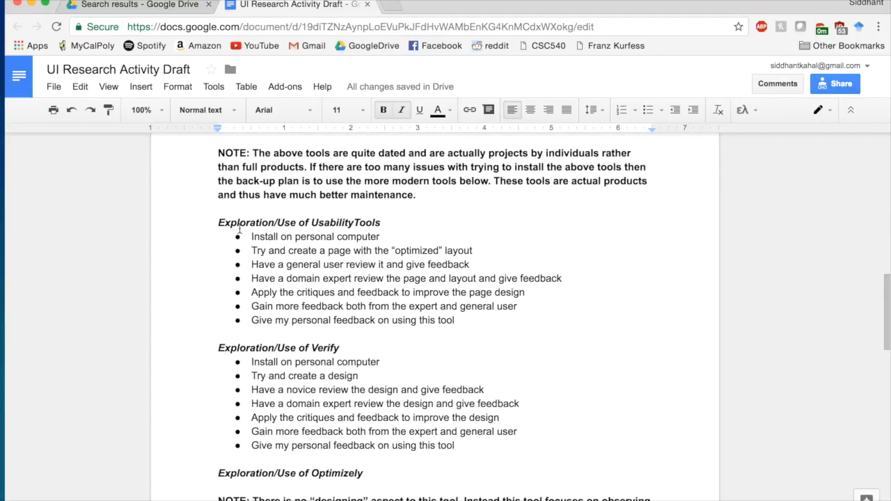
scroll(345, 209, up, 4)
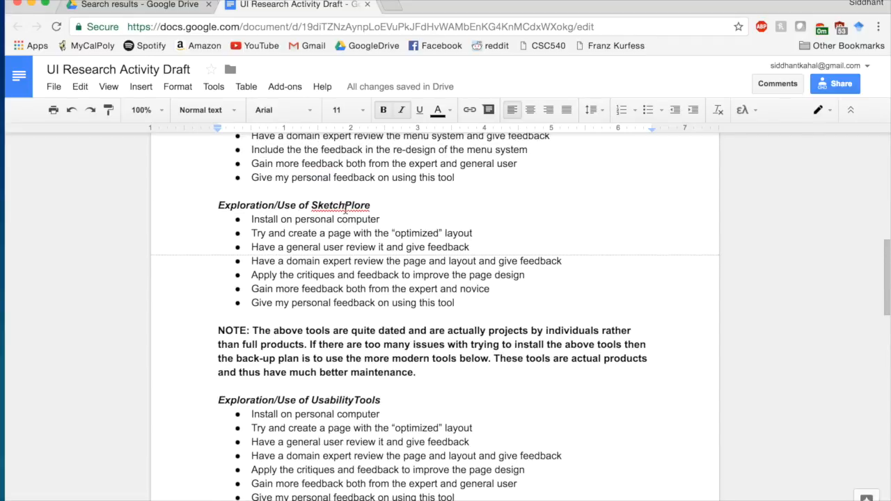
scroll(501, 282, up, 3)
scroll(501, 280, down, 3)
scroll(502, 280, down, 2)
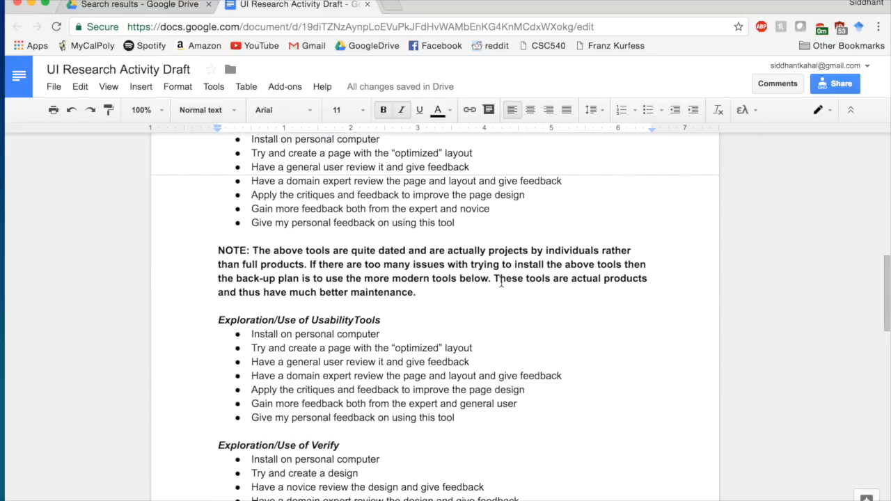
scroll(501, 282, down, 1)
scroll(501, 282, down, 1)
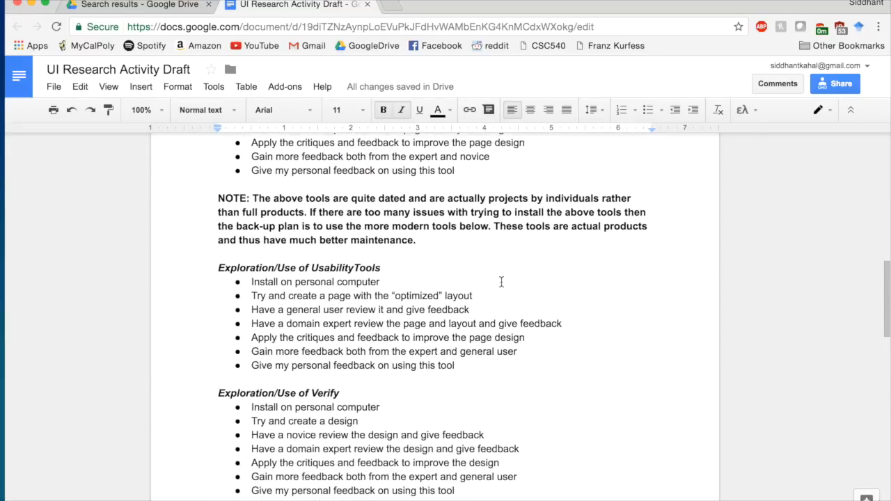
scroll(501, 282, down, 2)
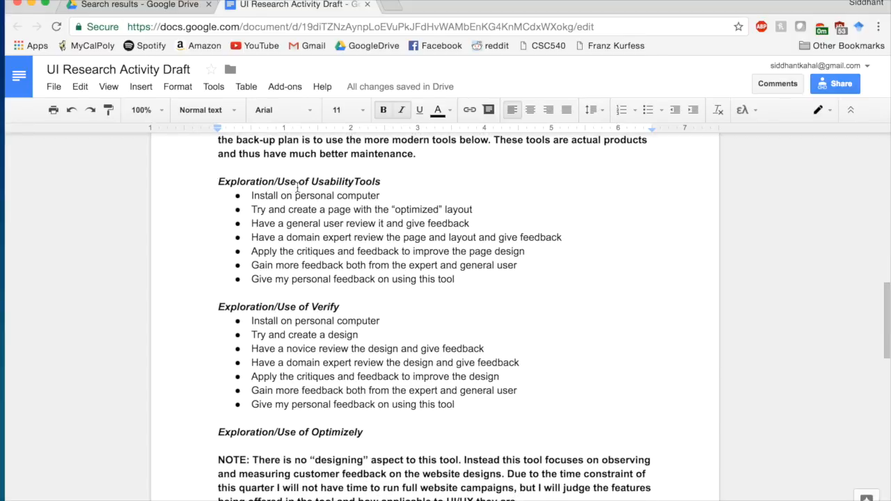
drag(311, 183, 376, 175)
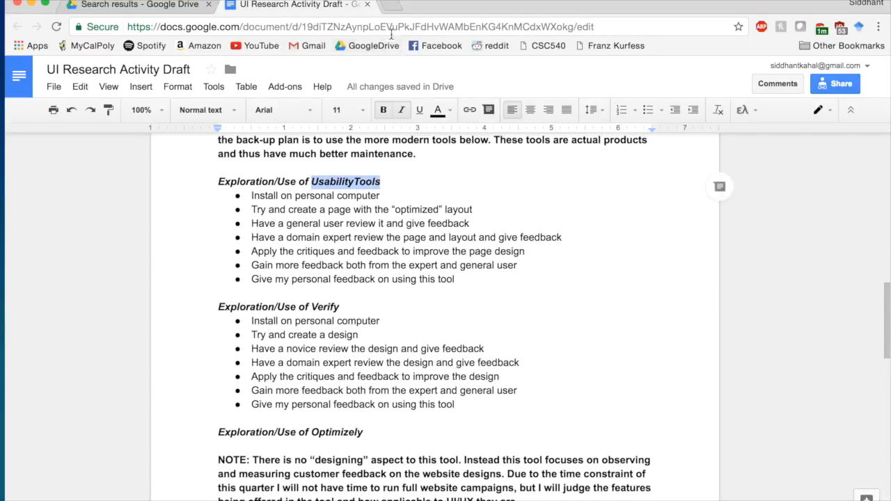
- In a new tab, search for UsabilityTools and start its free trial from usabilitytools.com
click(392, 9)
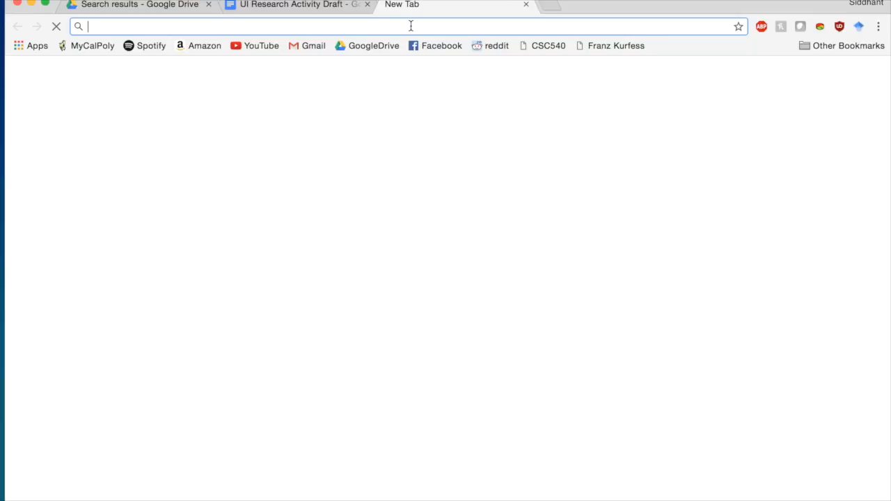
text(UsabilityTools)
key(Return)
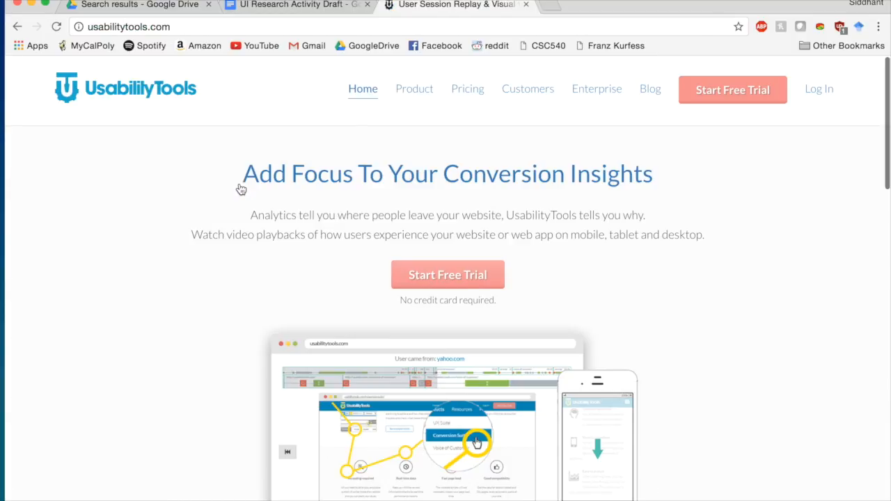
click(440, 276)
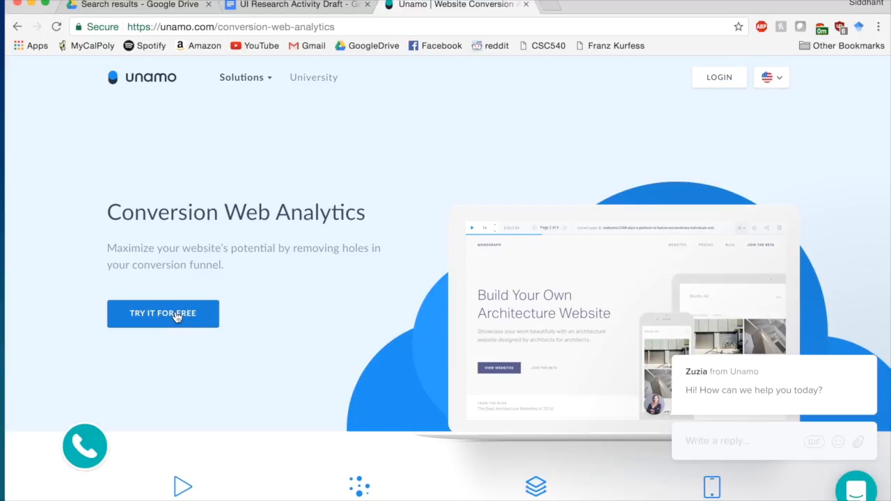
- Begin the Unamo free trial, then log in with the existing account instead
click(177, 317)
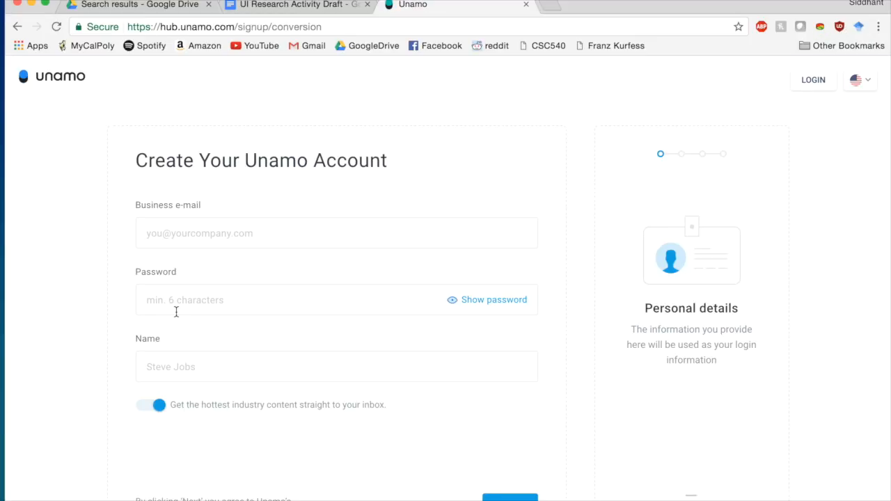
scroll(313, 353, down, 3)
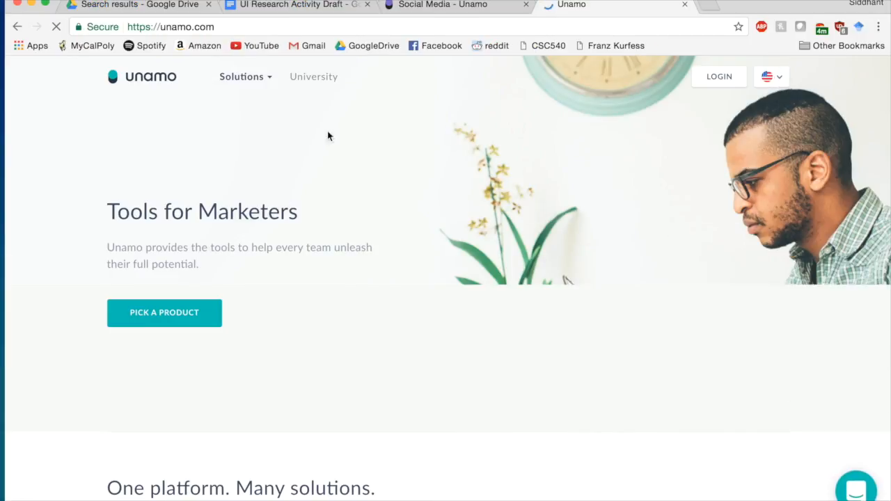
click(706, 78)
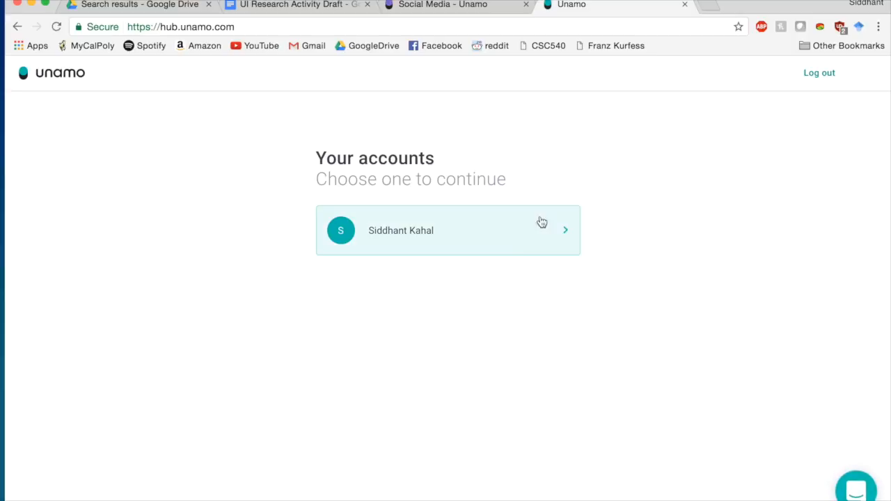
click(506, 242)
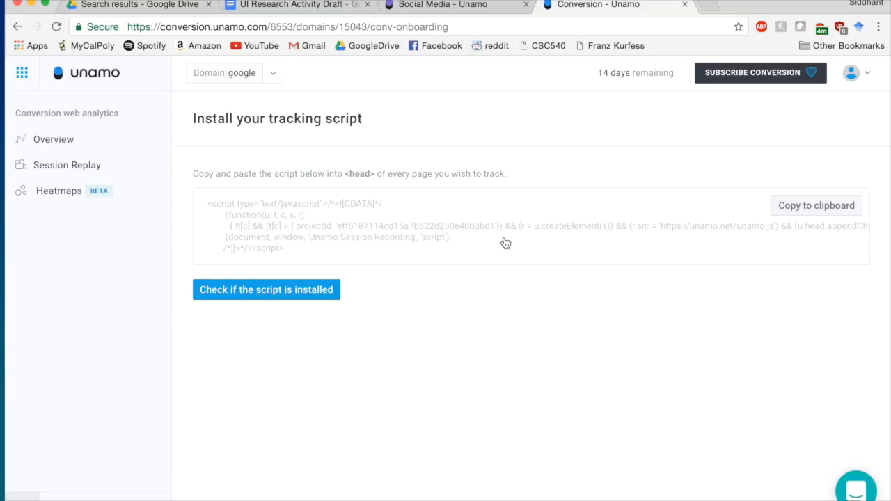
- Glance at the account menu, then switch to the SEO product from the Unamo products list
click(862, 76)
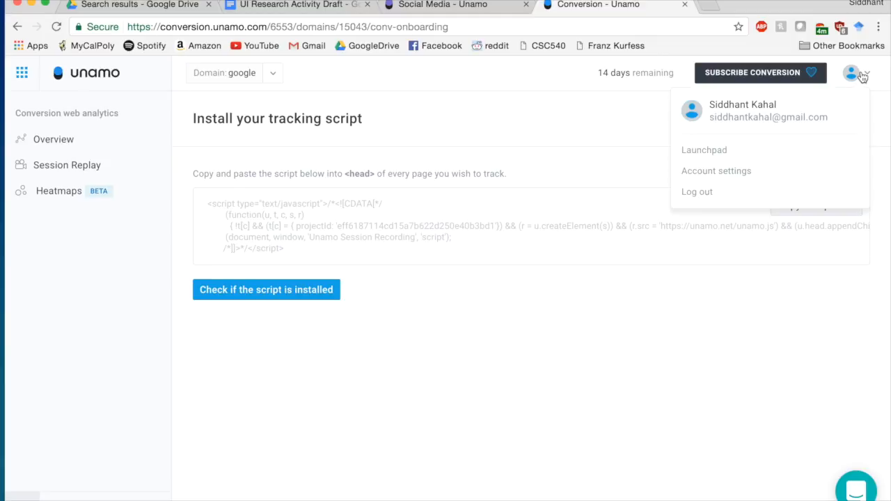
click(531, 133)
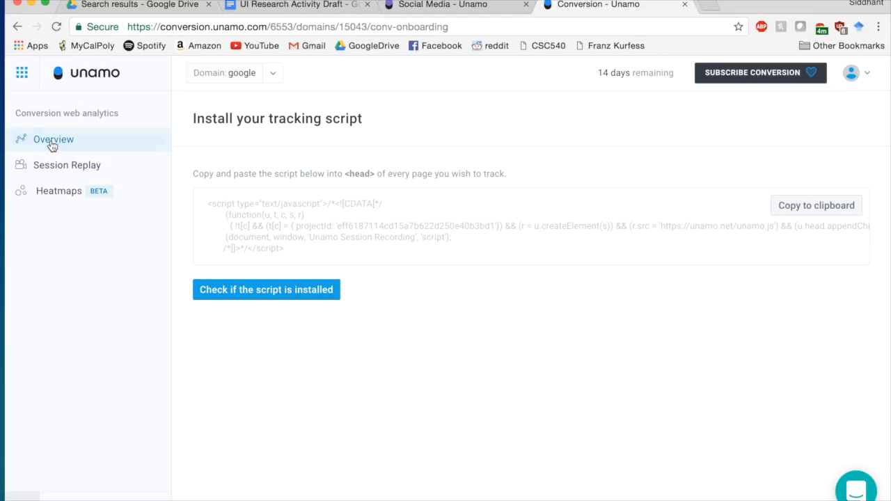
click(22, 88)
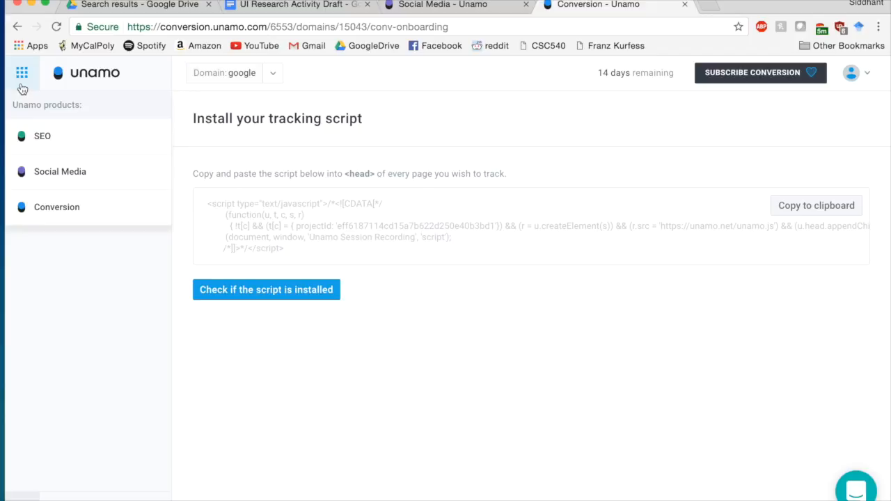
click(42, 139)
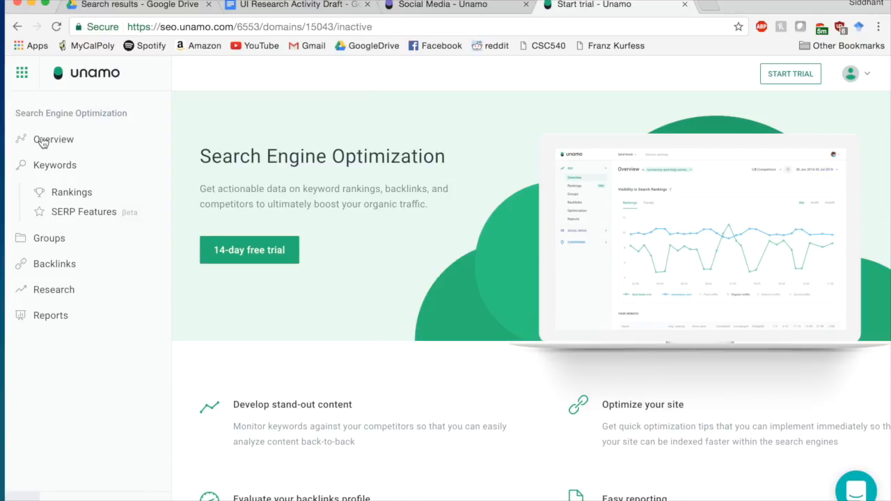
- Browse the Social Media product down to its $19/month pricing, then switch back to Conversion
click(21, 72)
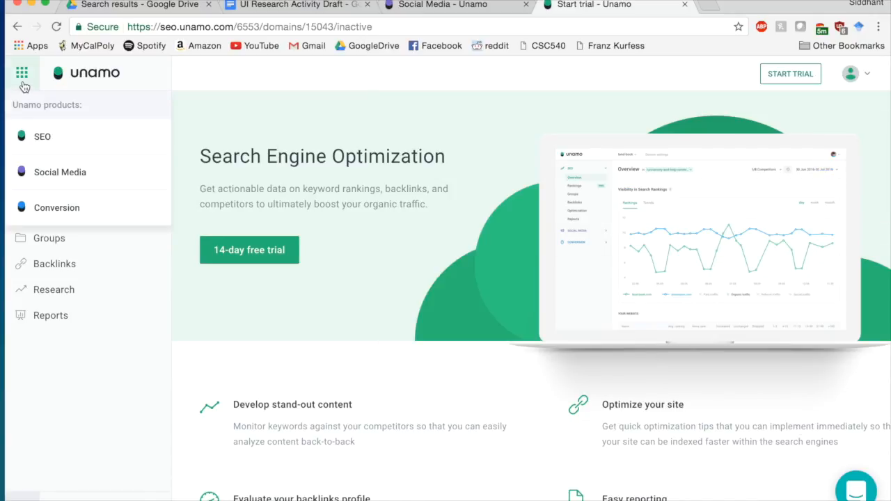
click(48, 180)
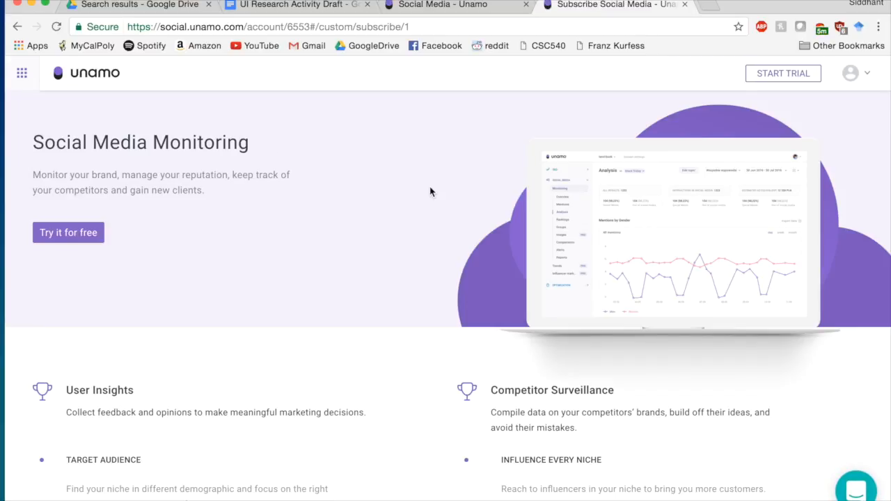
scroll(430, 188, down, 5)
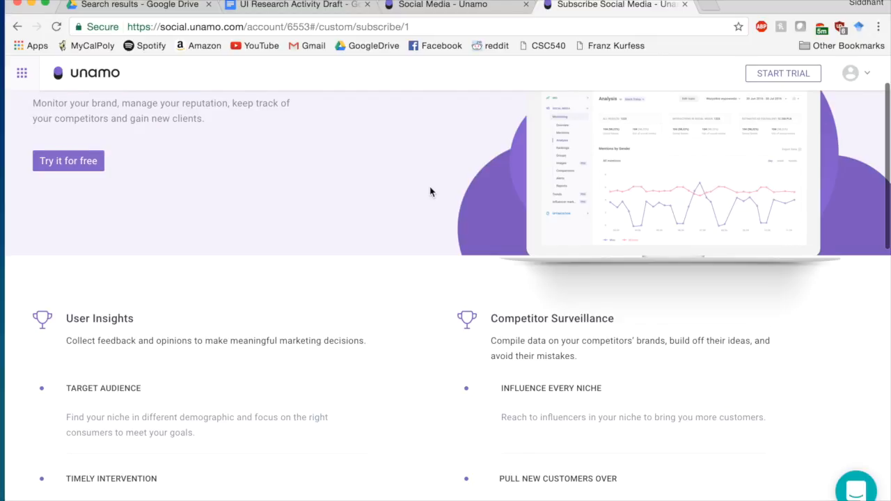
scroll(429, 191, down, 10)
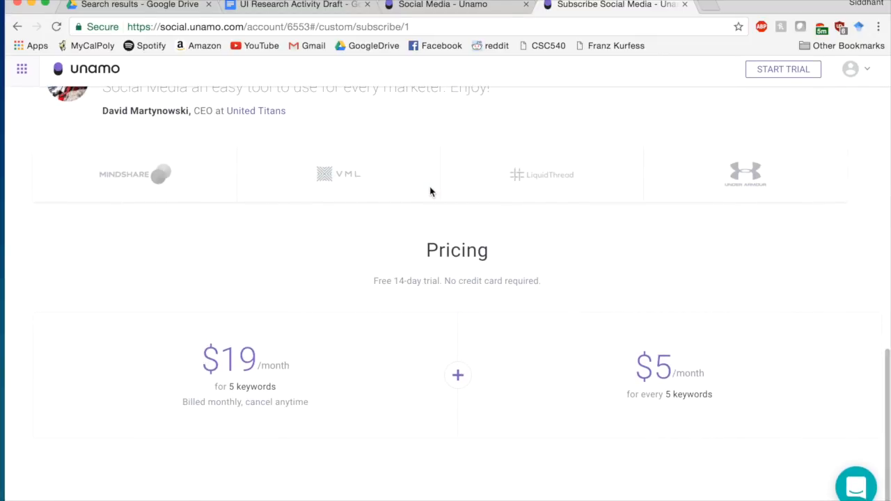
scroll(430, 191, up, 3)
scroll(430, 191, down, 3)
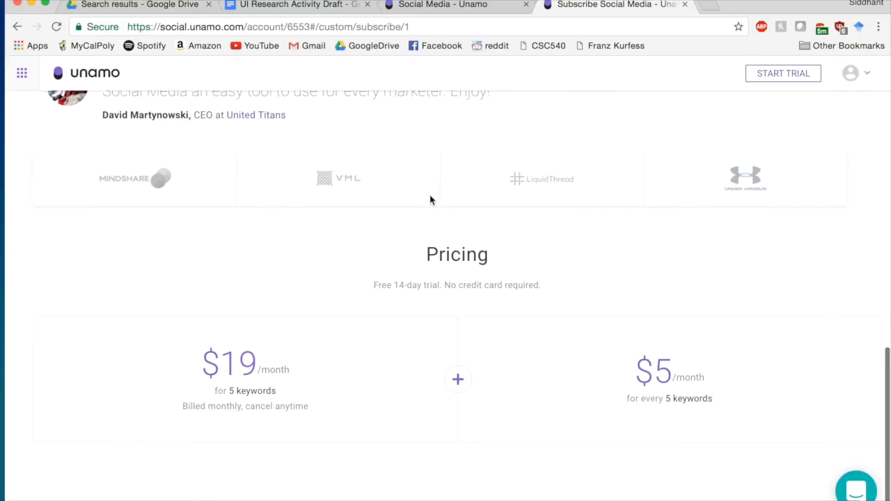
scroll(430, 192, up, 15)
scroll(429, 199, down, 3)
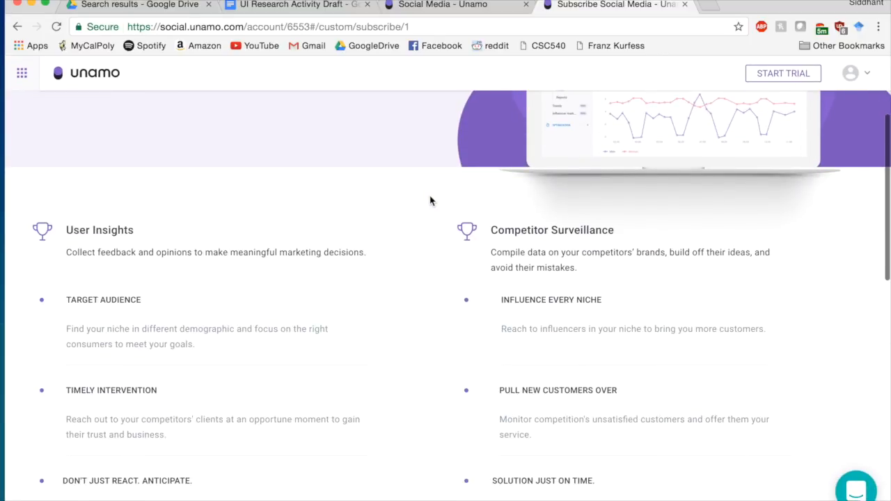
scroll(430, 197, up, 3)
click(22, 72)
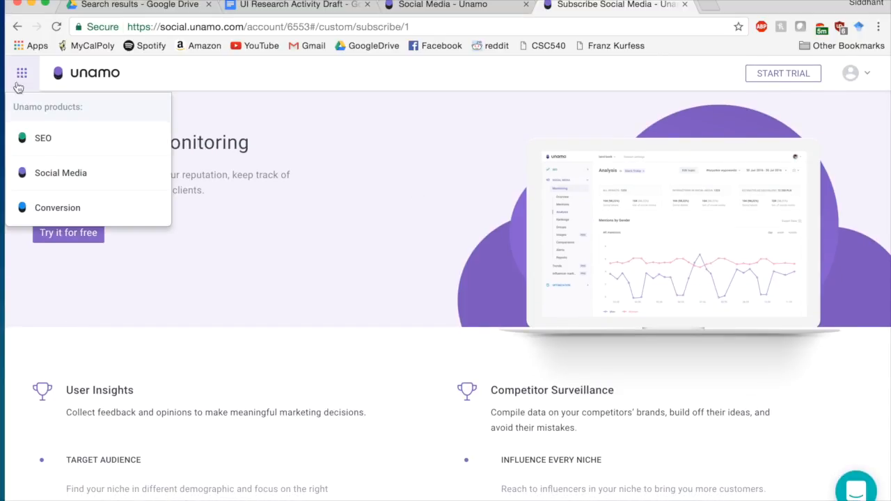
click(39, 209)
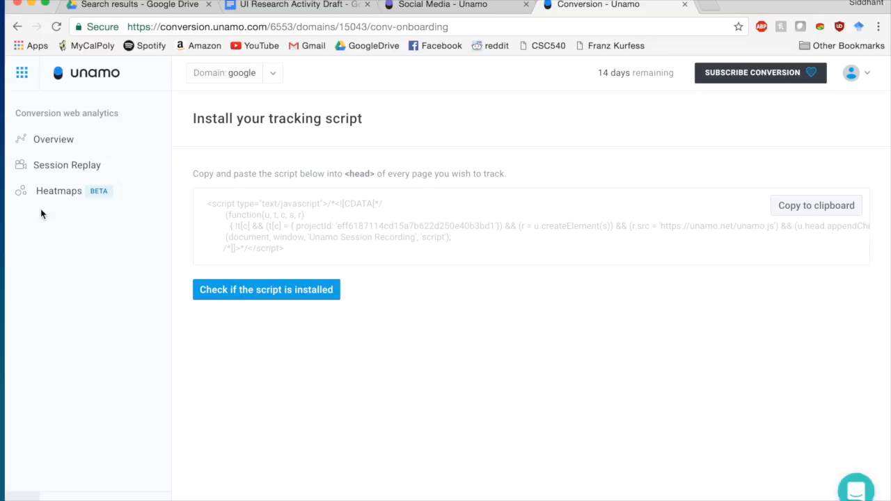
- Run the 'Check if the script is installed' check, then close it
click(28, 84)
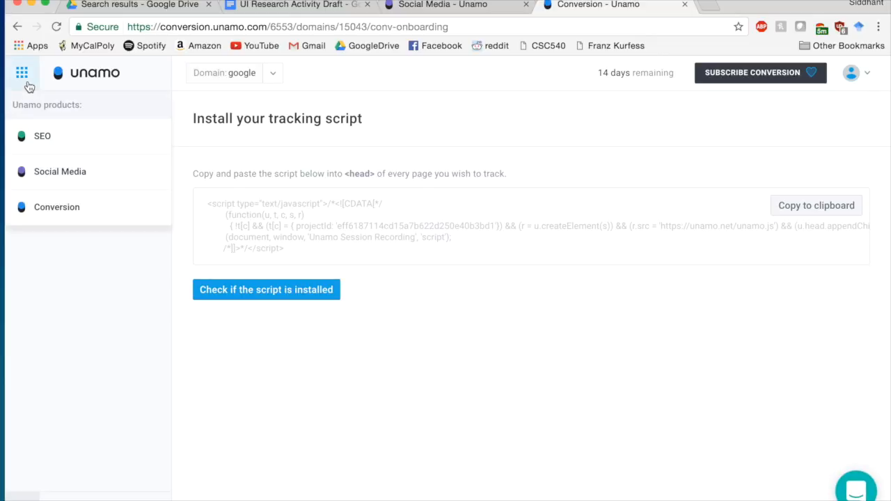
click(92, 308)
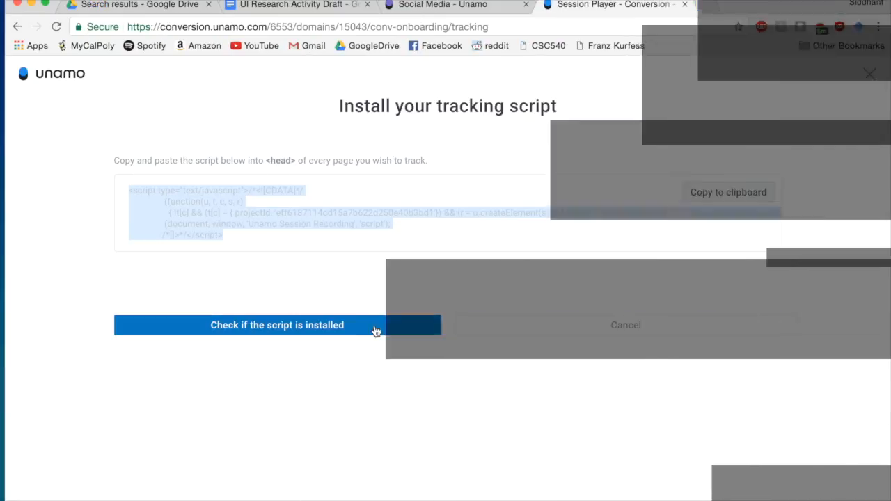
click(375, 331)
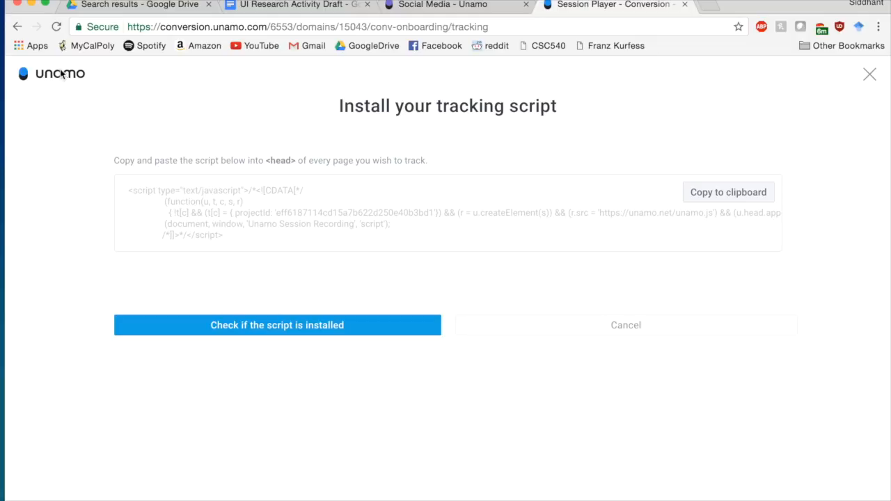
click(871, 75)
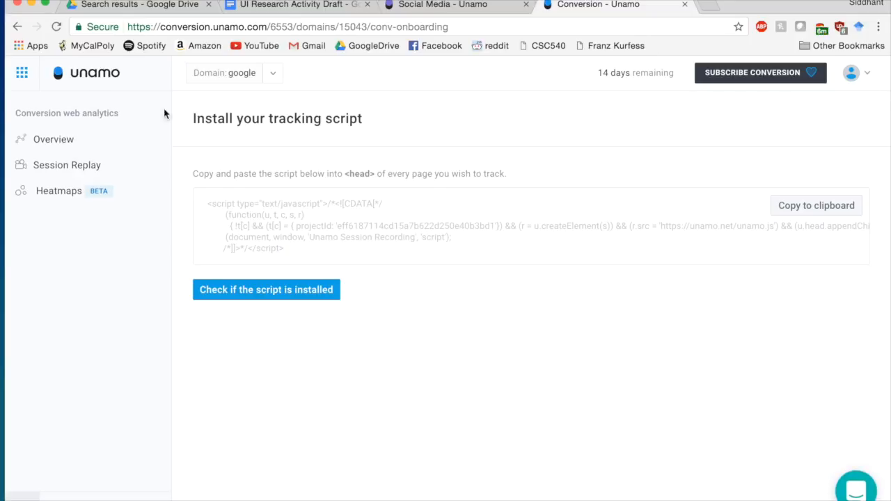
- Open the Heatmaps section and select the whole tracking script text
click(22, 72)
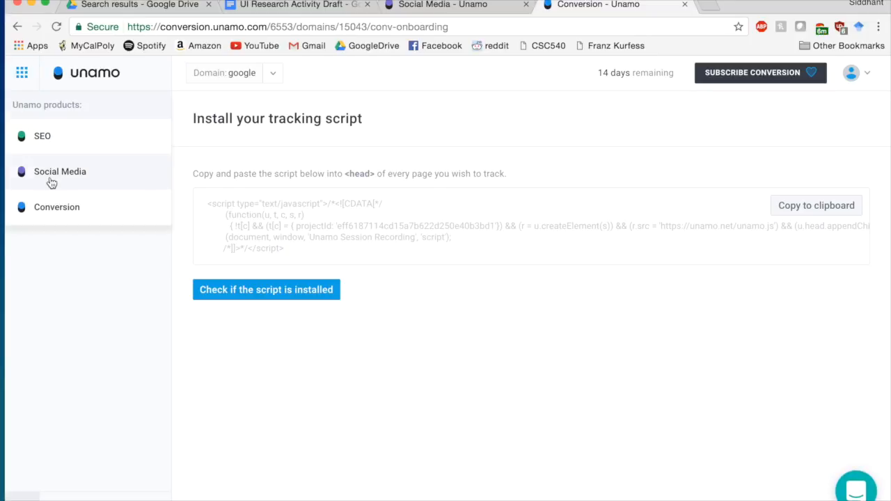
click(120, 270)
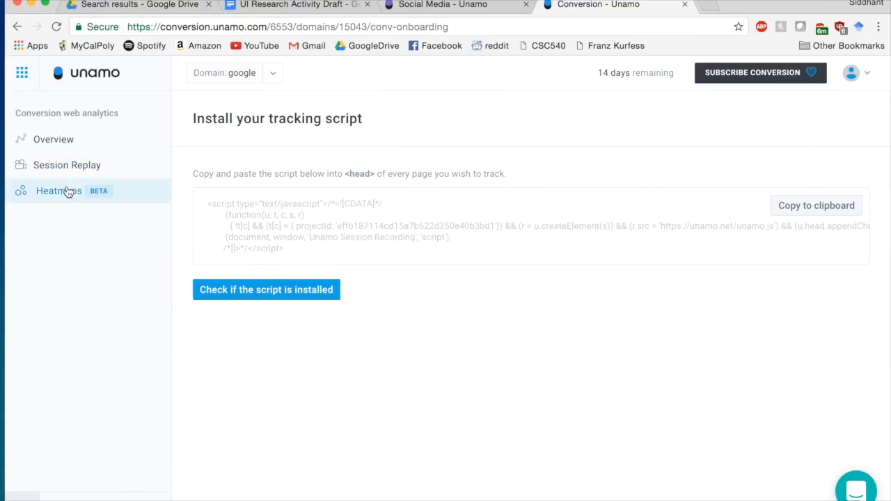
click(64, 193)
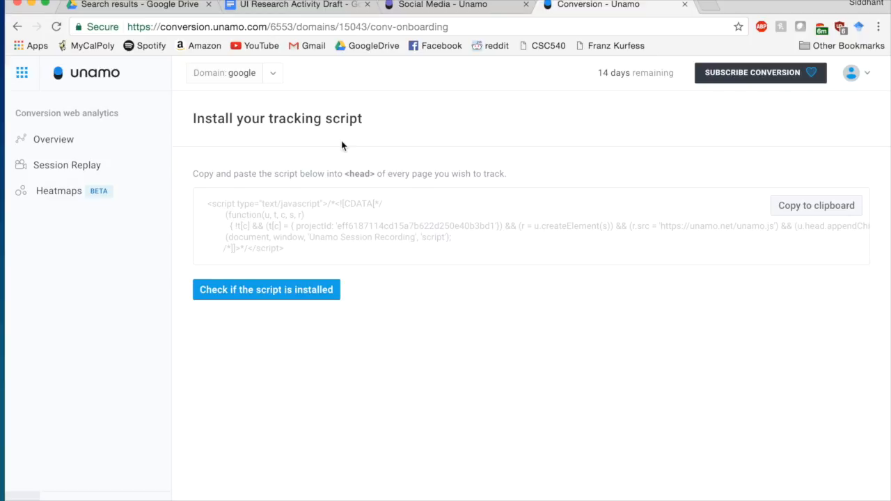
drag(301, 250, 208, 206)
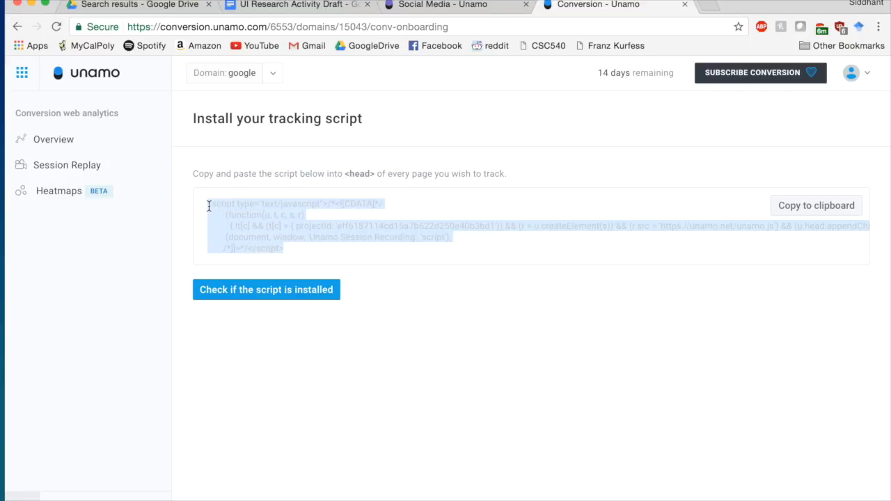
click(21, 73)
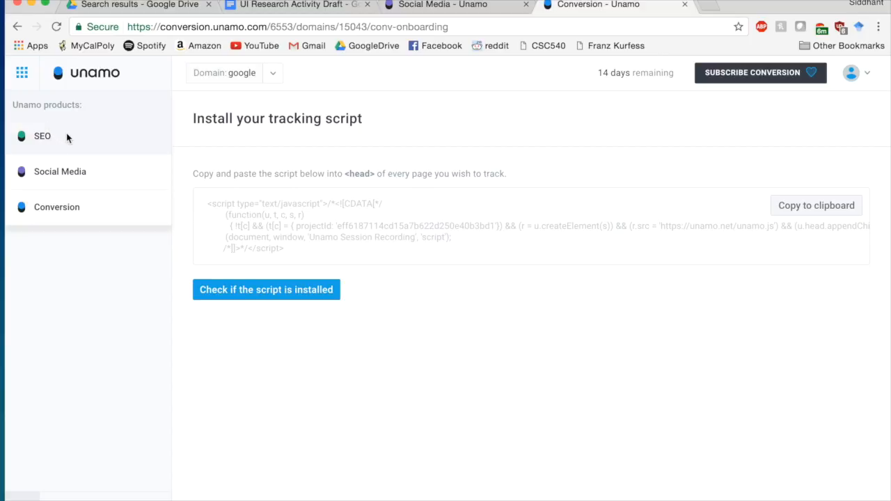
- Switch to SEO and start its 14-day free trial campaign setup
click(35, 139)
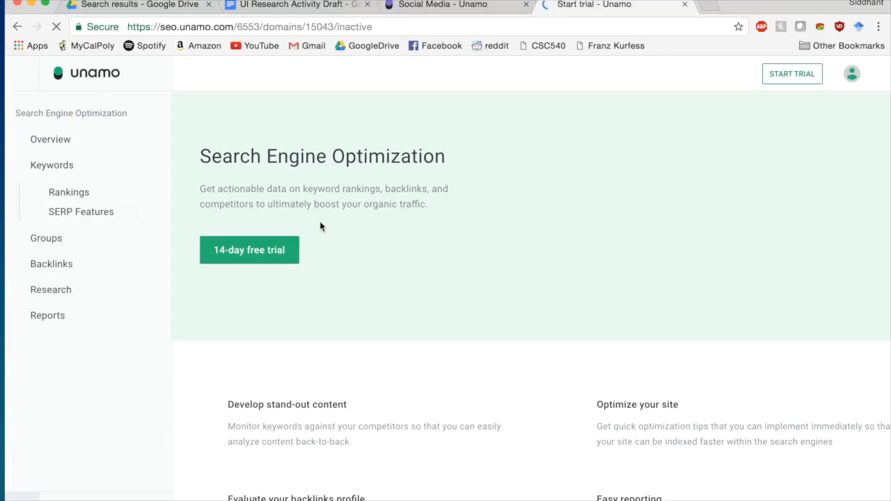
click(268, 250)
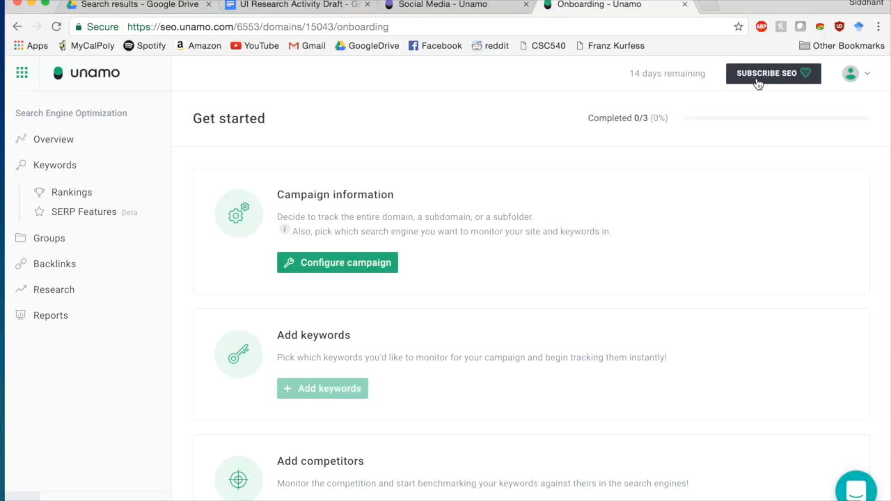
scroll(492, 228, down, 3)
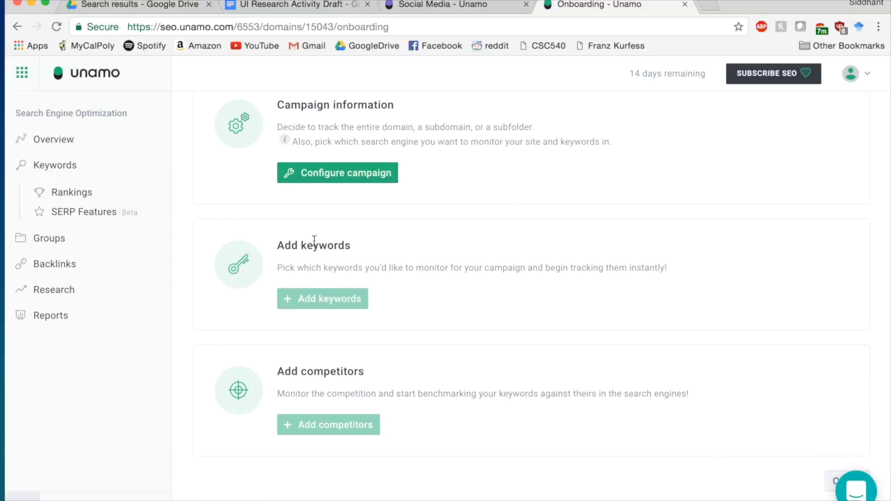
click(307, 179)
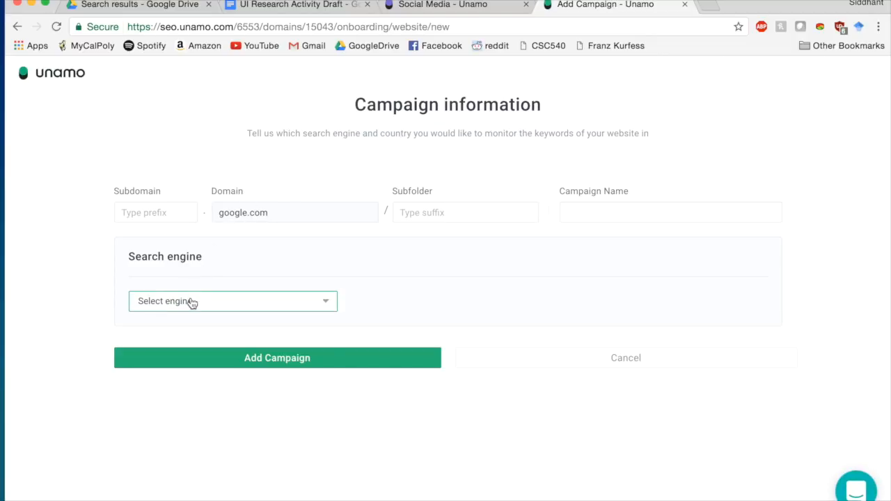
- Choose Google as the search engine and United States as the country
click(193, 302)
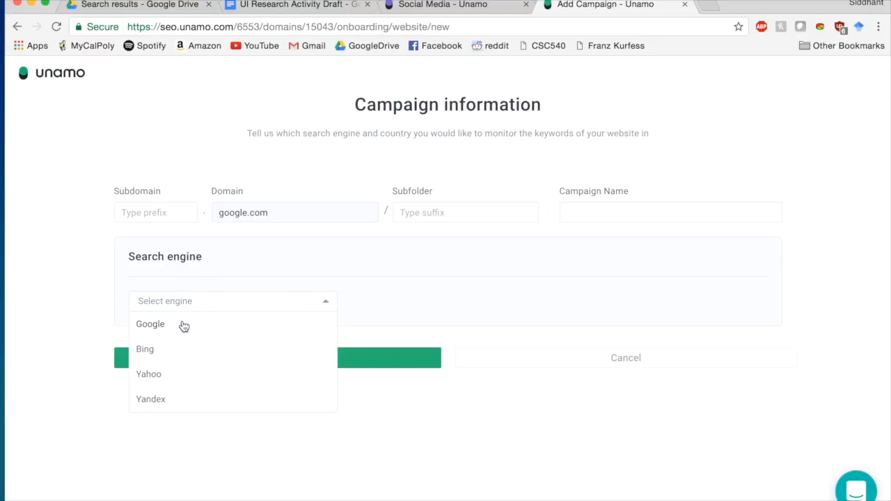
click(158, 325)
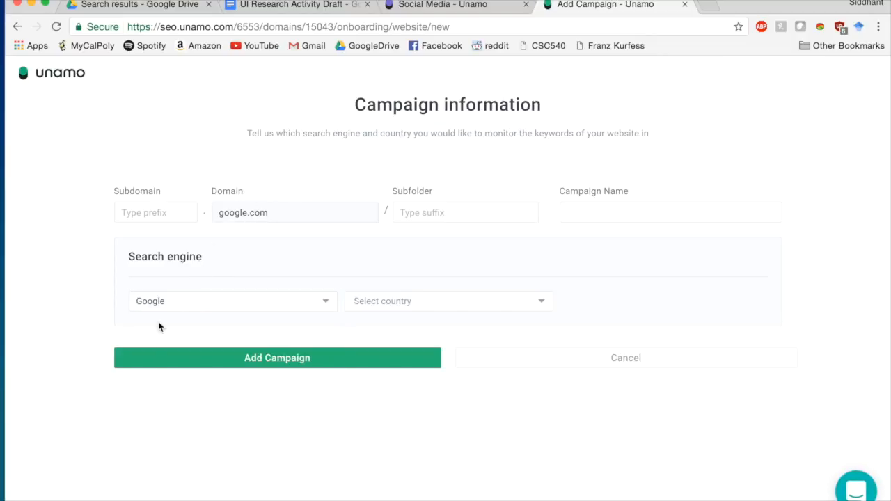
click(484, 305)
scroll(411, 353, down, 10)
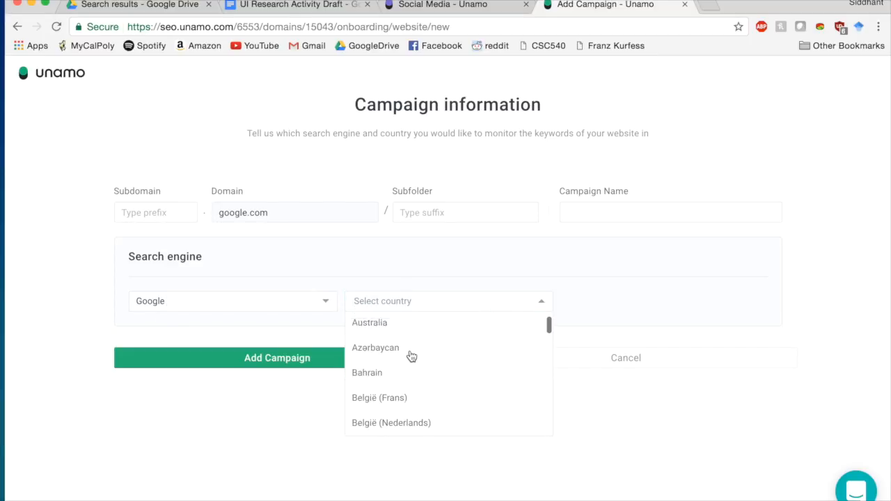
scroll(411, 357, down, 12)
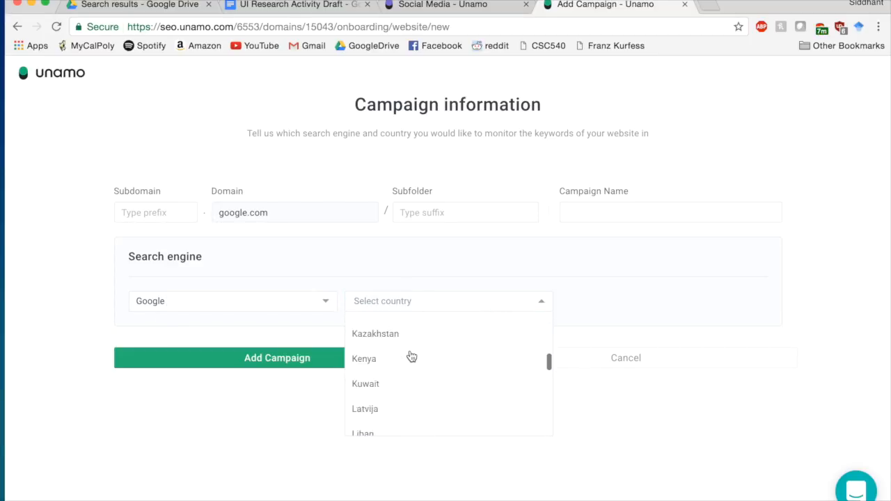
scroll(411, 356, up, 2)
scroll(411, 357, down, 6)
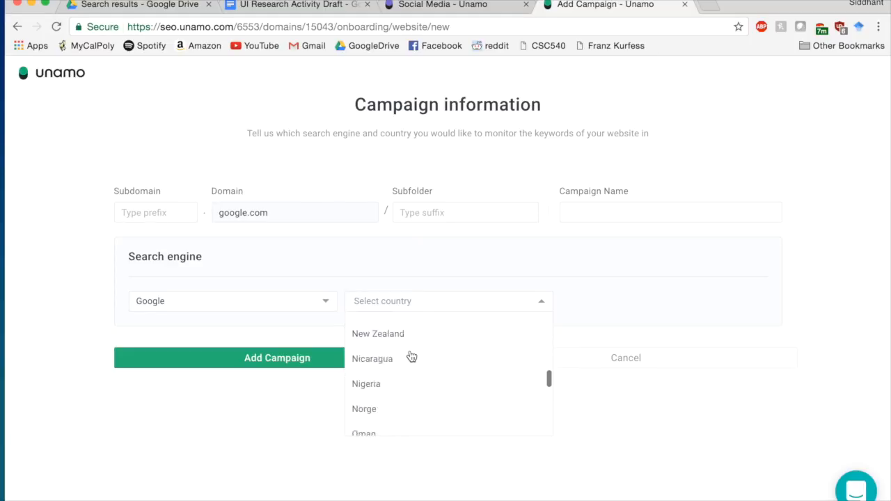
scroll(411, 357, down, 10)
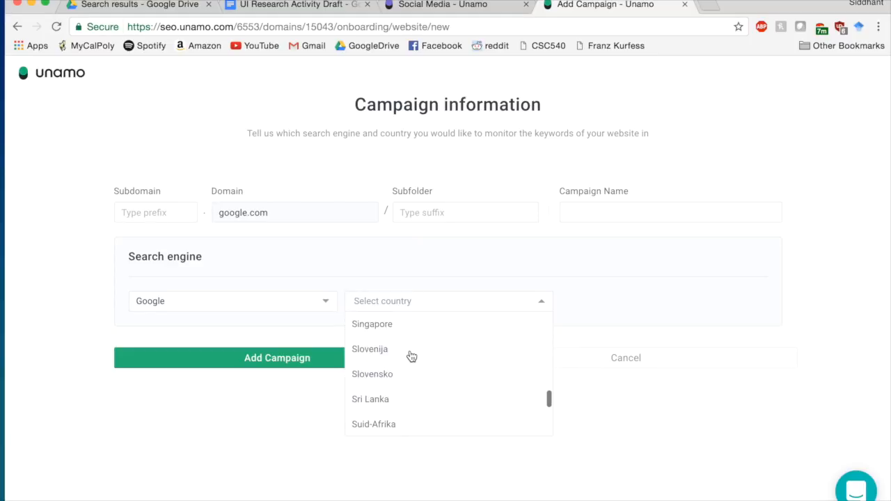
scroll(411, 356, down, 8)
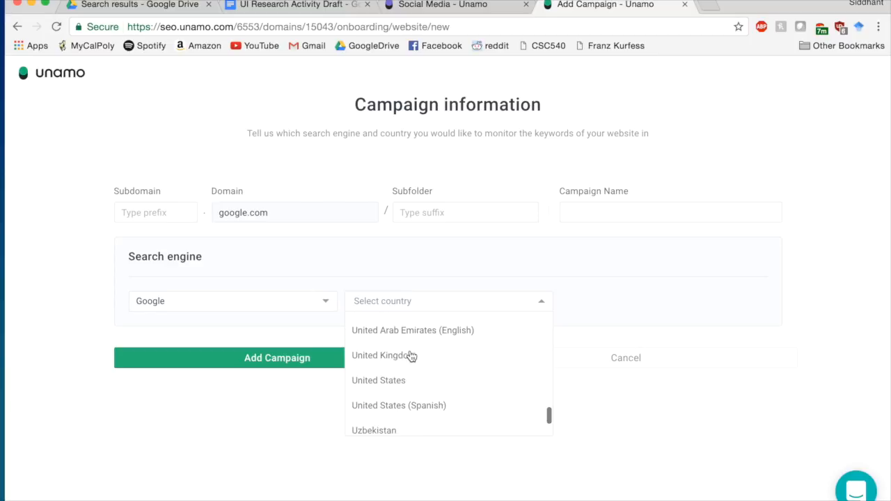
scroll(412, 356, down, 4)
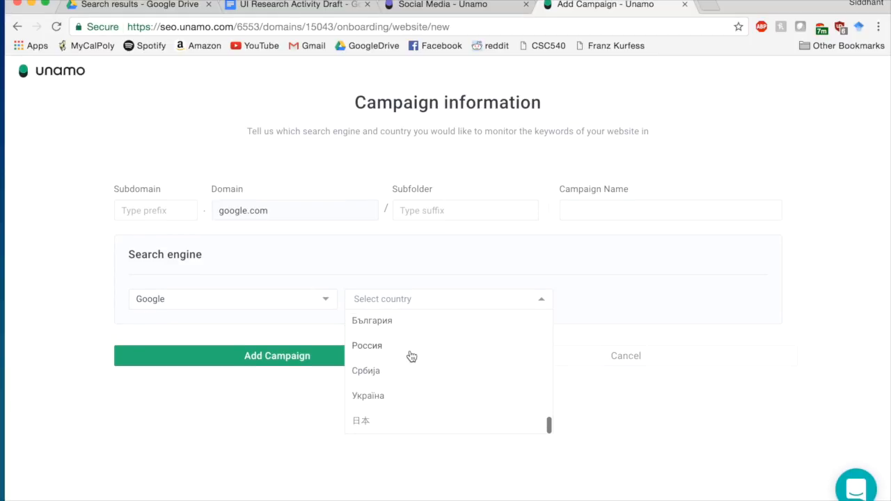
scroll(412, 357, up, 4)
scroll(410, 356, up, 3)
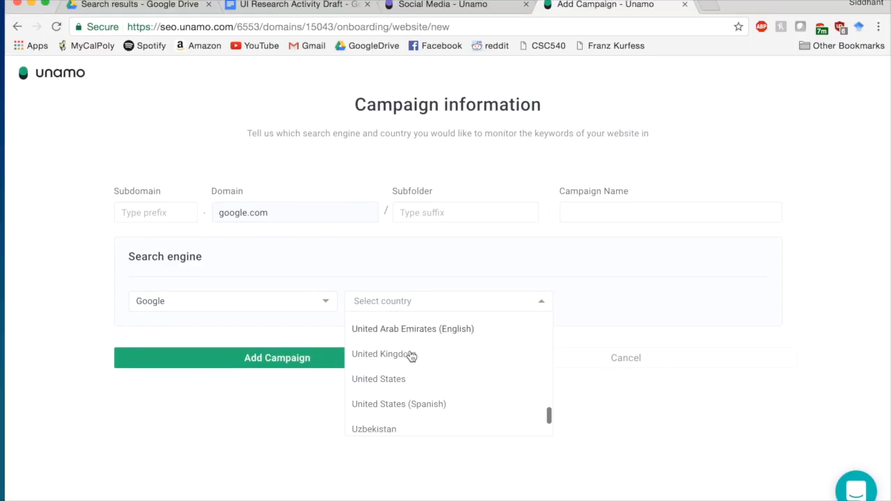
click(395, 376)
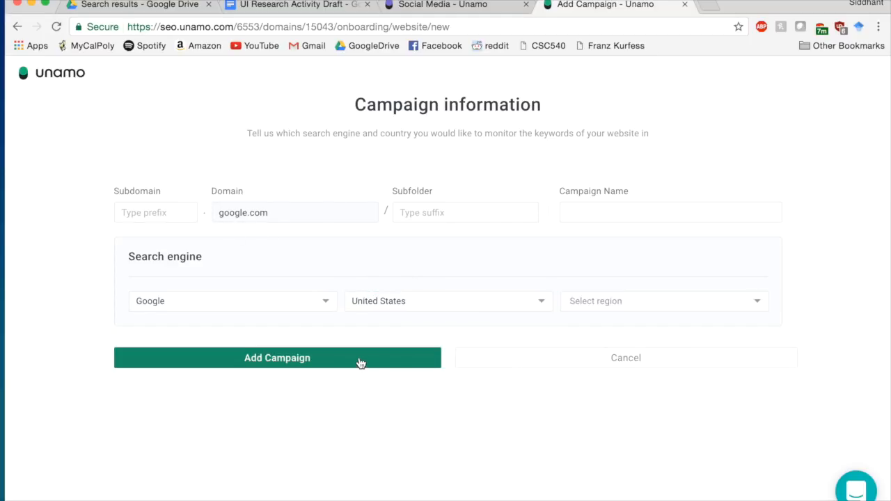
- Search the region list and select San Luis Obispo, California
click(608, 300)
scroll(620, 359, down, 10)
scroll(621, 383, up, 5)
scroll(620, 383, up, 2)
scroll(621, 383, down, 4)
scroll(620, 383, down, 9)
scroll(621, 383, down, 8)
scroll(620, 383, down, 10)
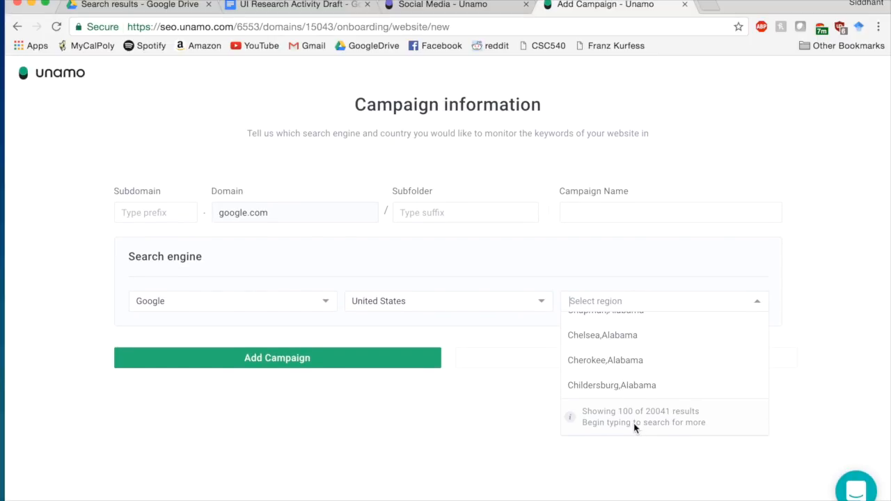
click(628, 302)
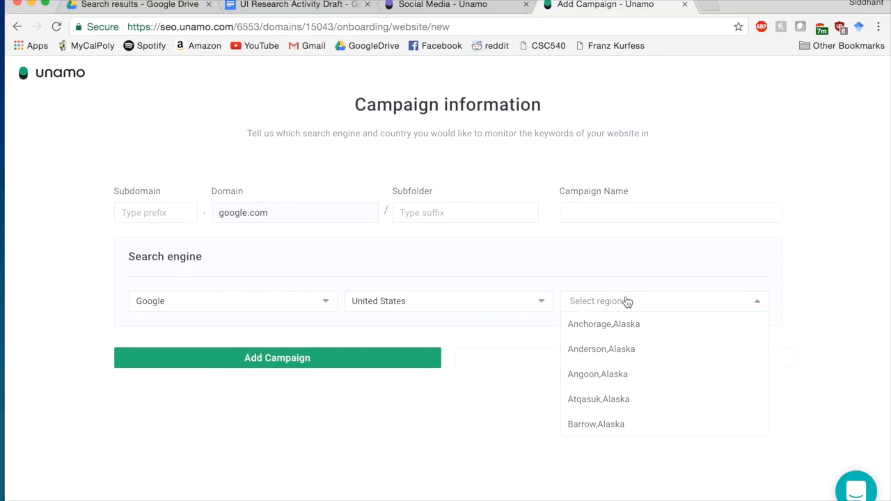
text(california)
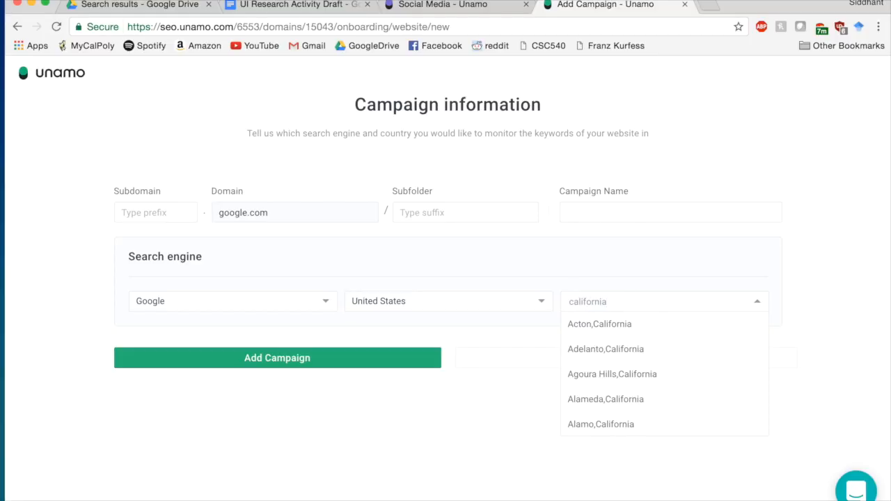
key(BackSpace)
key(BackSpace)
key(BackSpace)
key(BackSpace)
key(BackSpace)
key(BackSpace)
key(BackSpace)
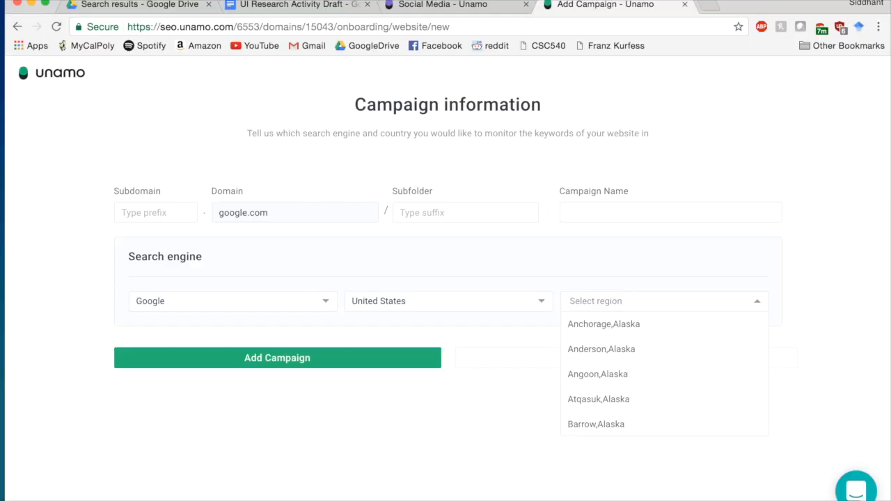
text(Sa)
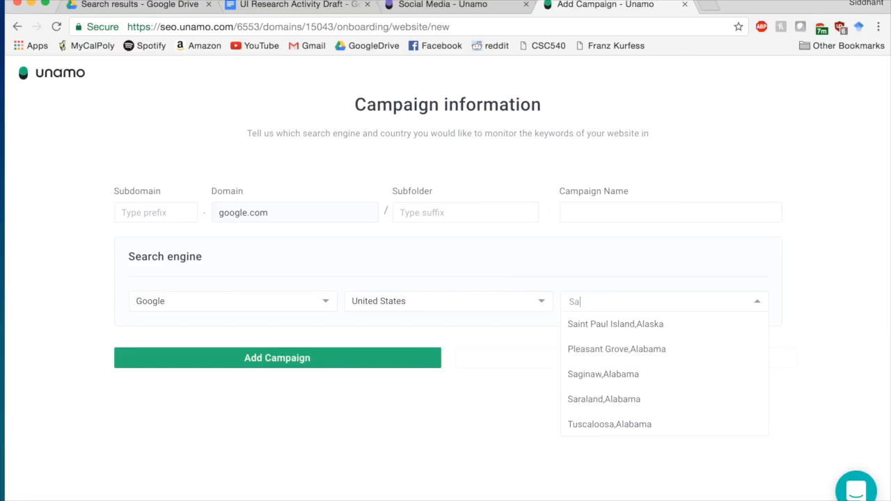
text(n Luis)
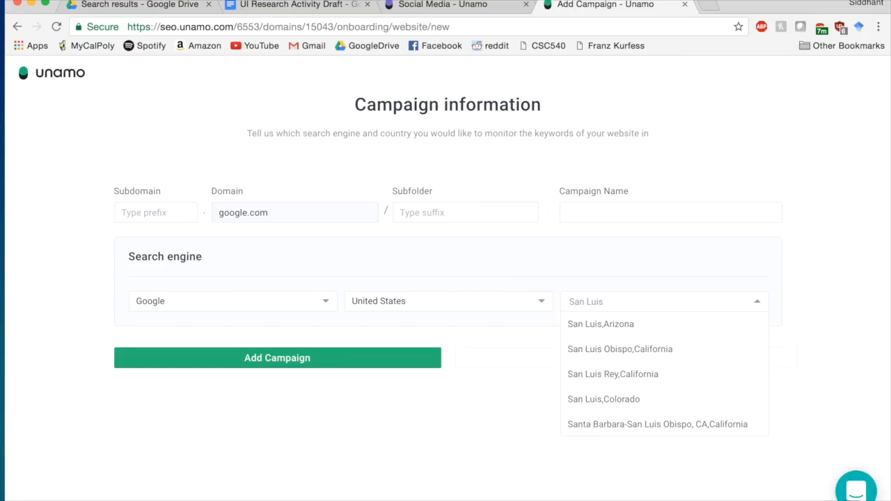
click(640, 349)
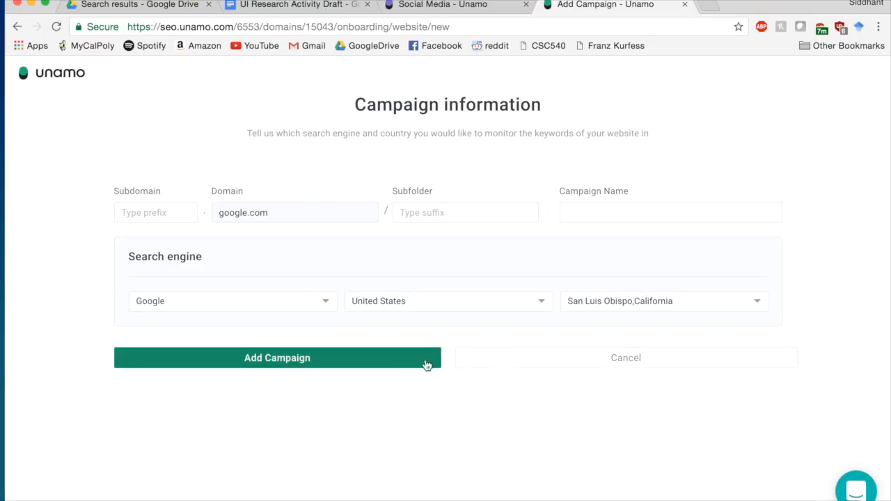
- Name the campaign 'Test' and add it
click(389, 360)
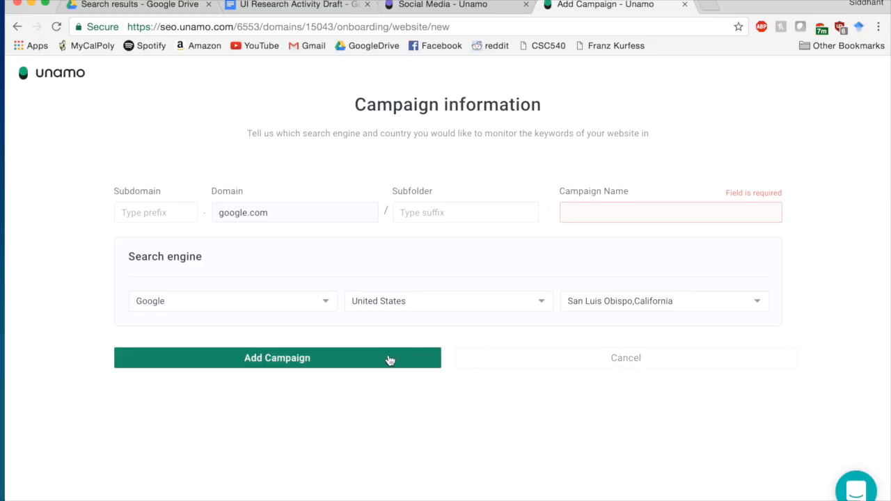
text(Test)
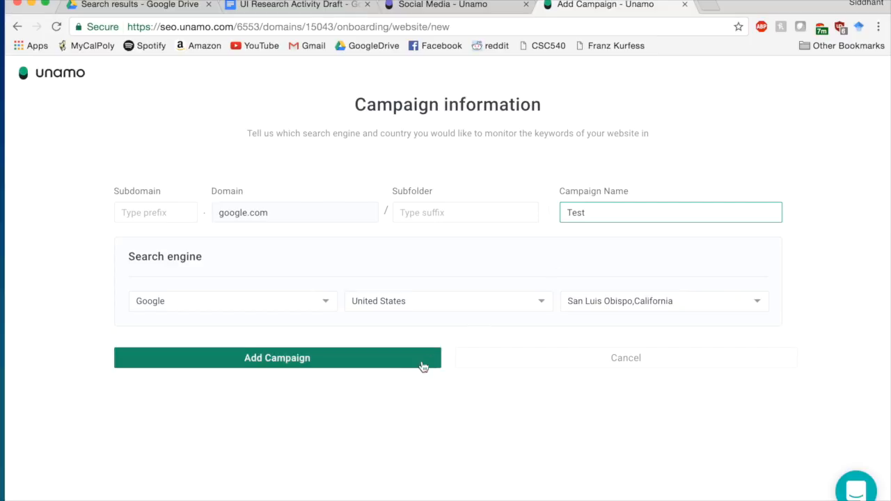
click(394, 359)
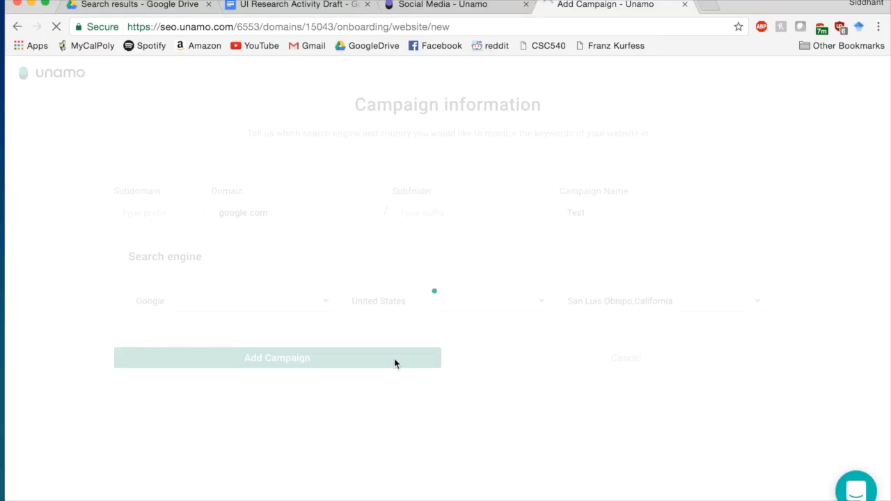
click(323, 381)
- Enter the keywords 'Books, Novels, Literature, Authors, Titles' in the Add keywords box, fixing the typo
click(273, 251)
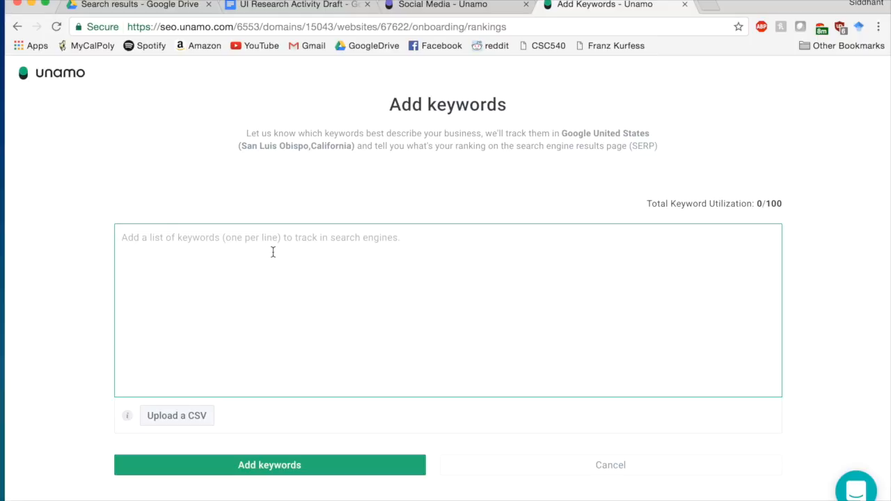
text(Books, N)
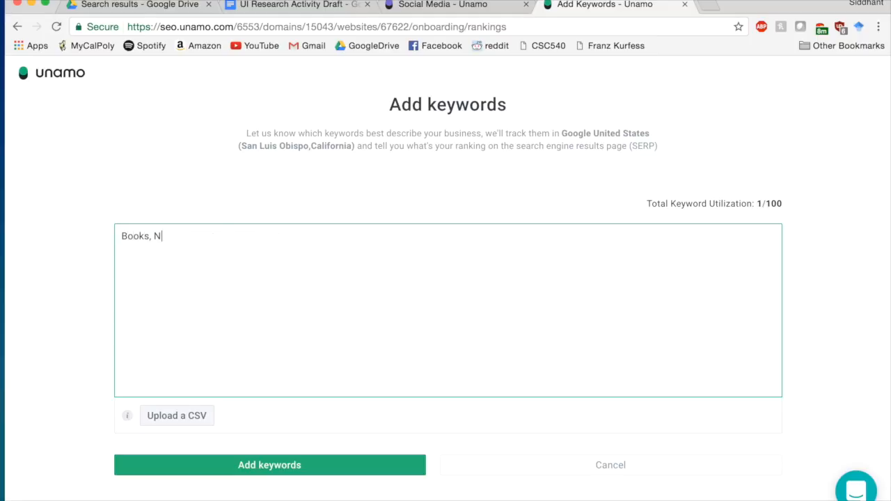
text(ovels, Literature, Authors)
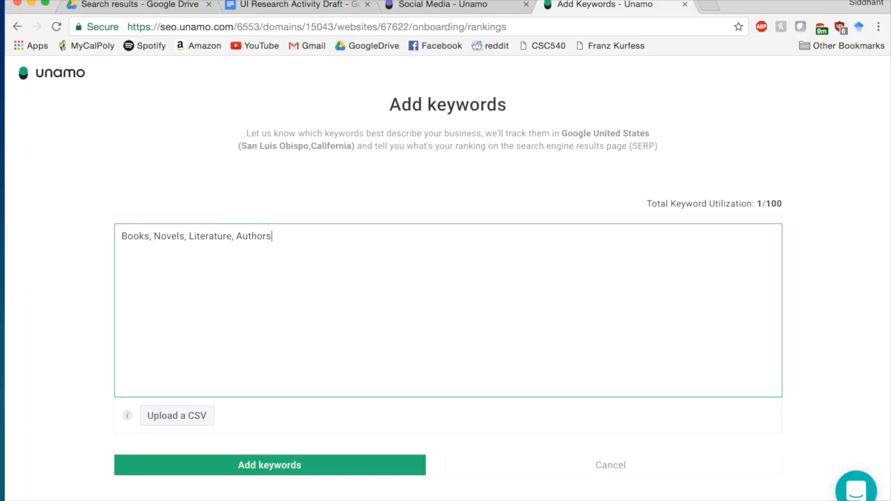
text(, Titles)
click(129, 422)
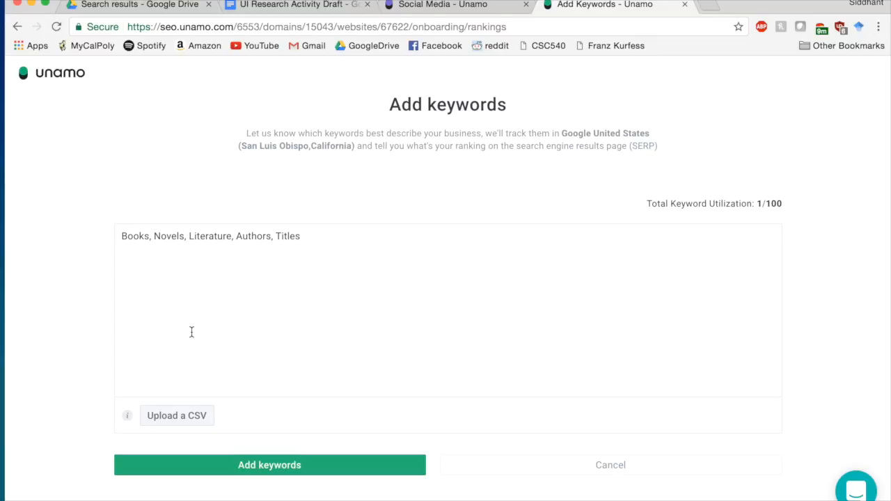
- Save the book keywords and continue to the Add competitors onboarding step
click(208, 471)
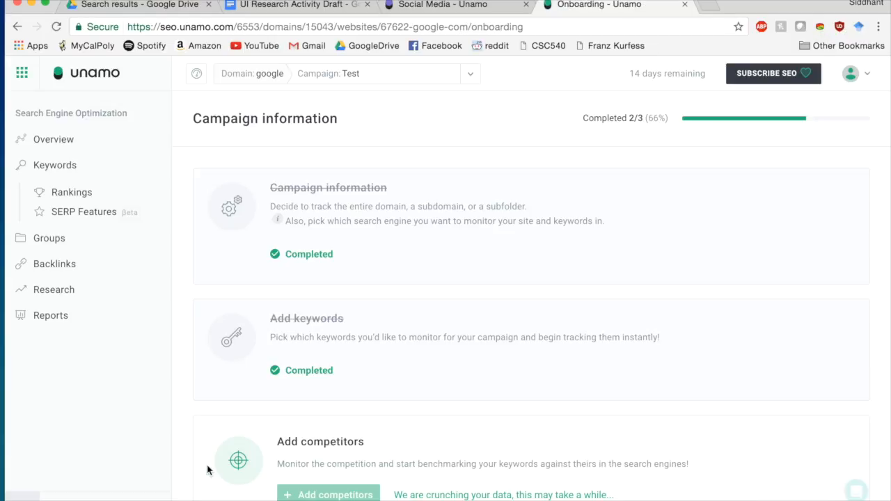
scroll(206, 471, down, 1)
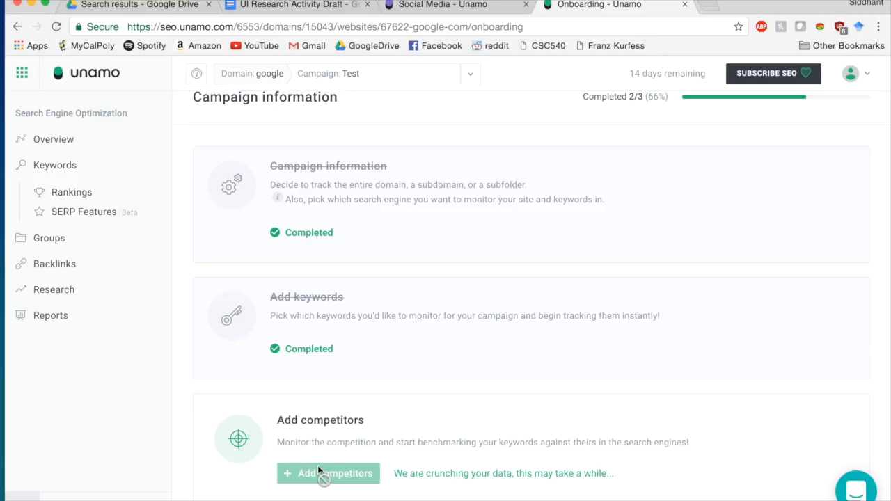
click(305, 476)
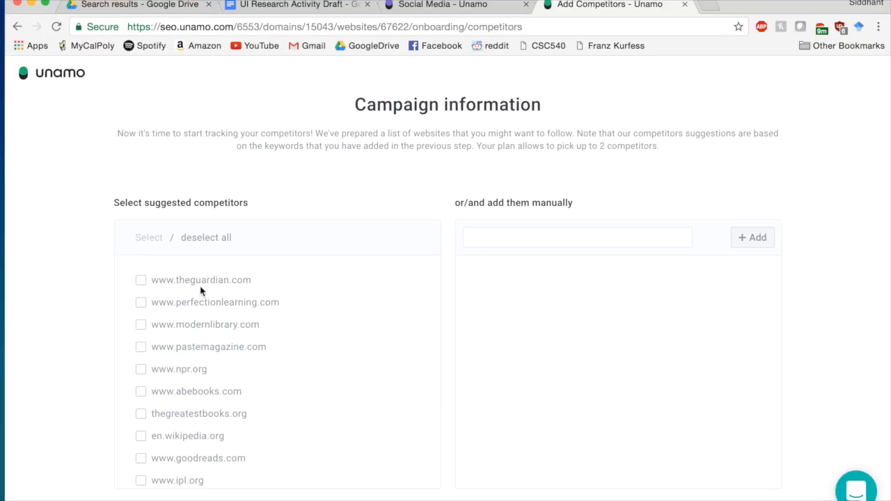
click(140, 373)
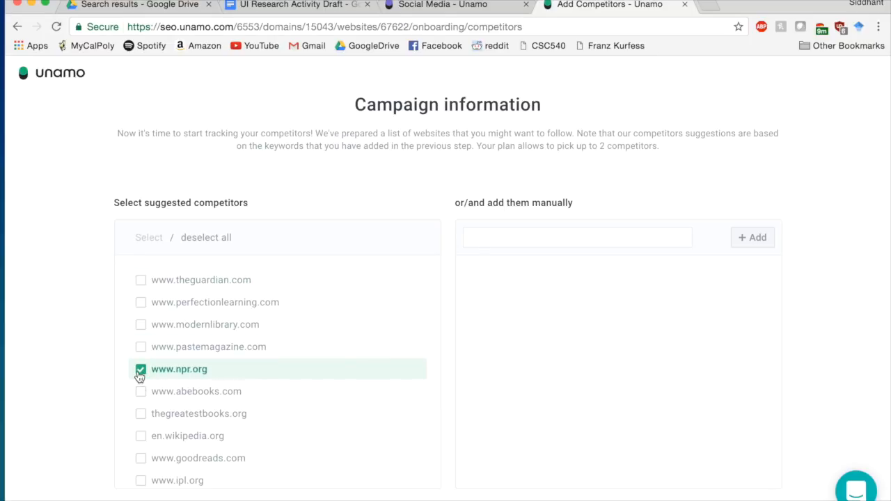
scroll(177, 391, down, 2)
scroll(177, 391, up, 2)
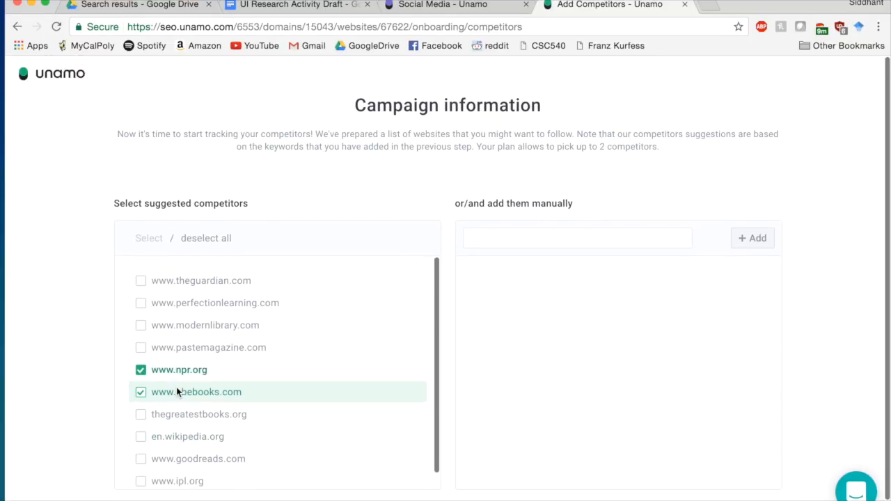
click(176, 392)
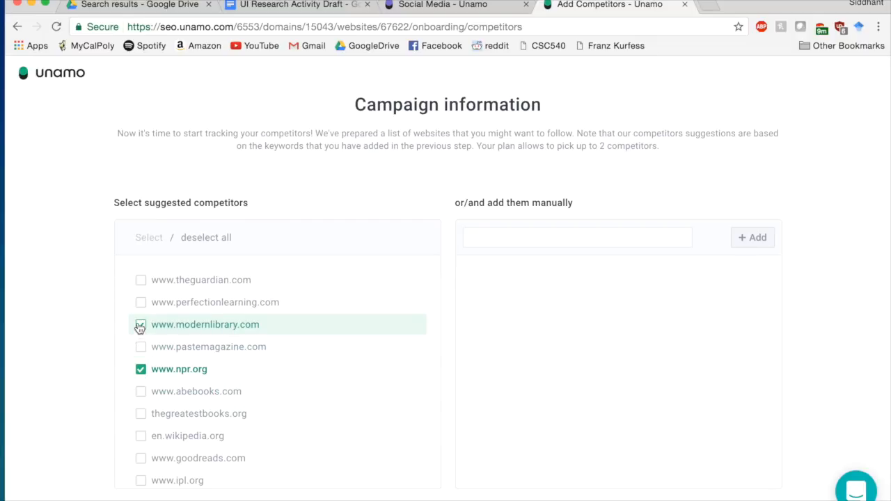
click(140, 326)
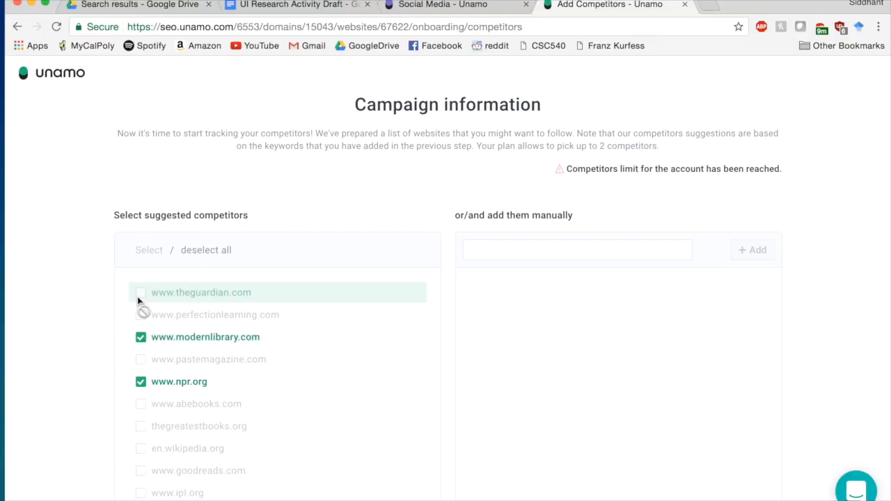
click(143, 338)
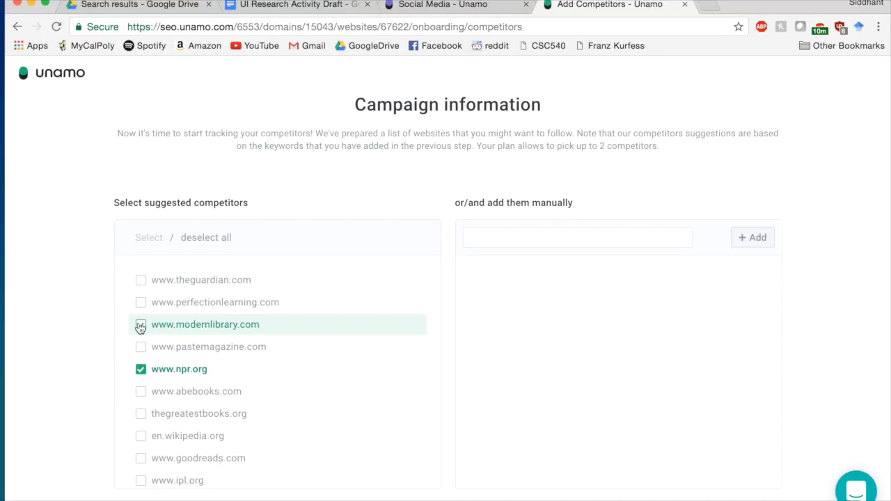
click(139, 325)
click(142, 340)
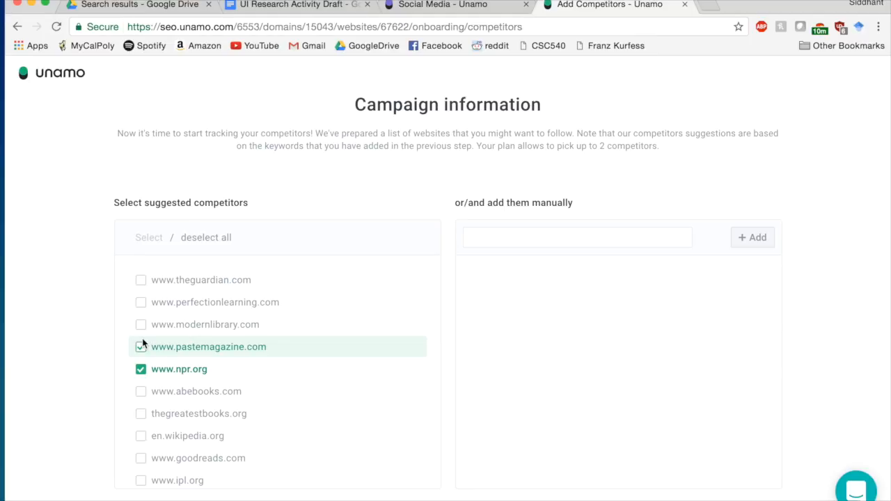
click(140, 284)
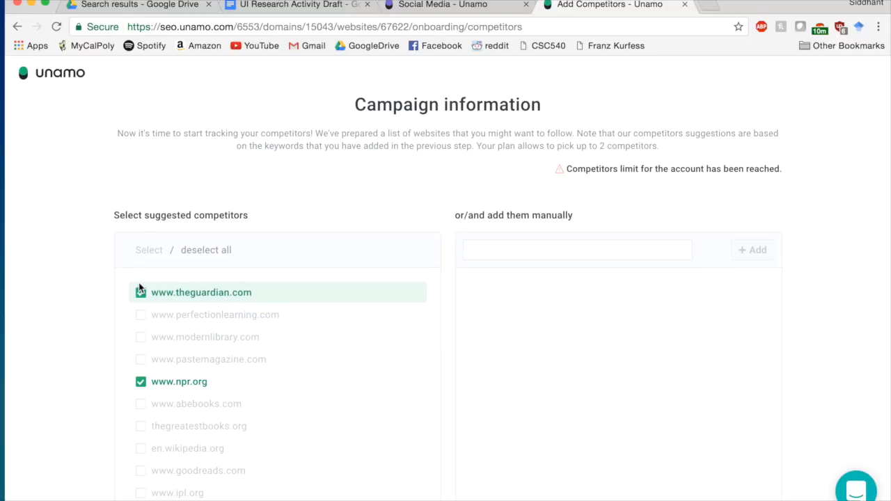
scroll(248, 313, down, 3)
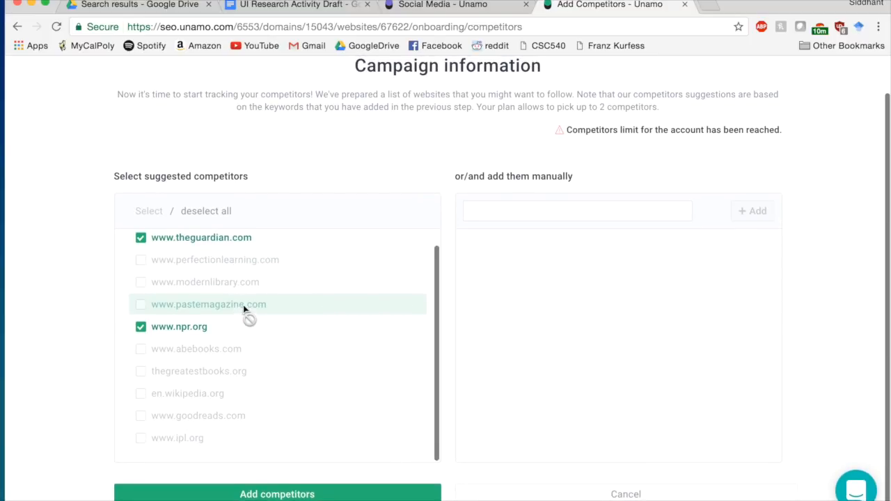
click(277, 495)
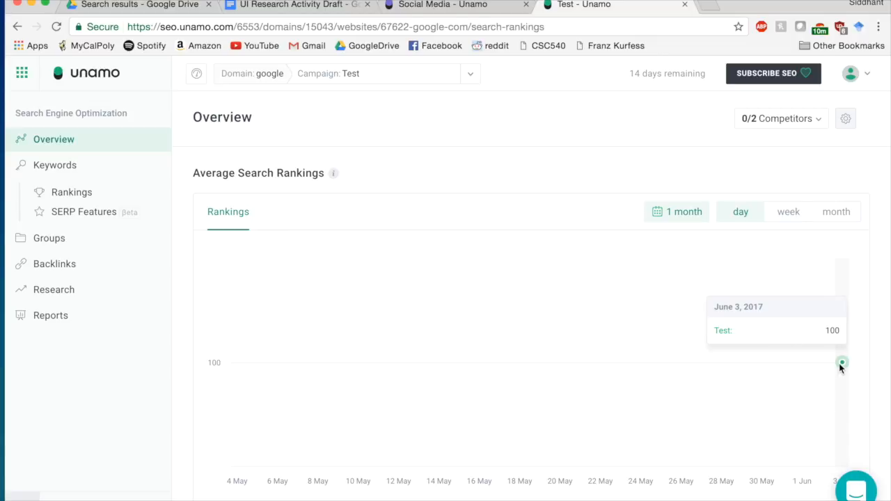
- Review the Test campaign's Average Search Rankings chart, then open the app-grid products menu
scroll(838, 363, down, 5)
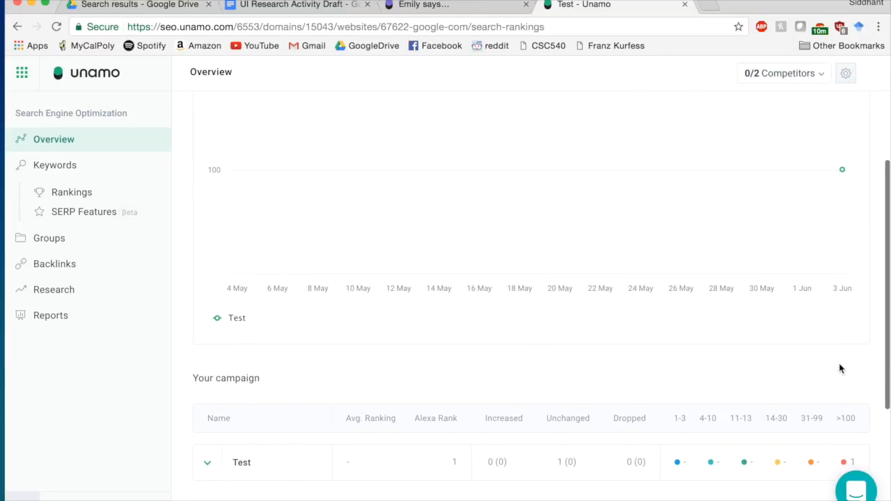
scroll(839, 369, down, 5)
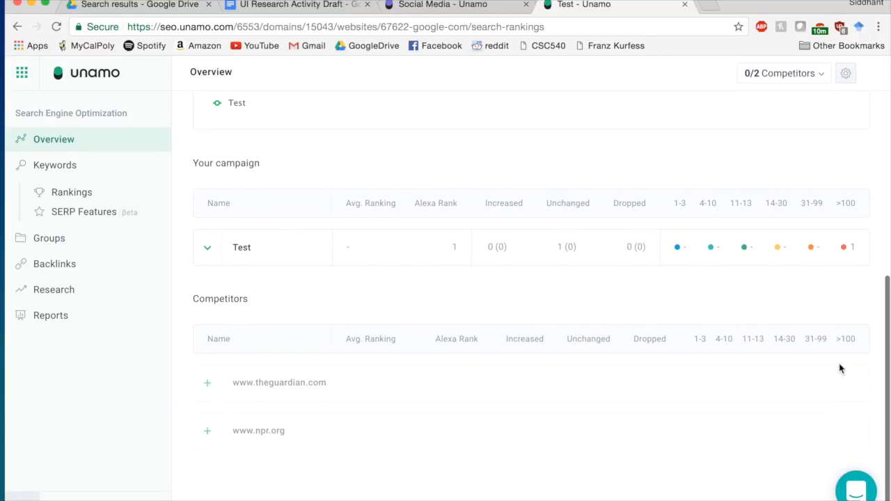
scroll(604, 265, up, 10)
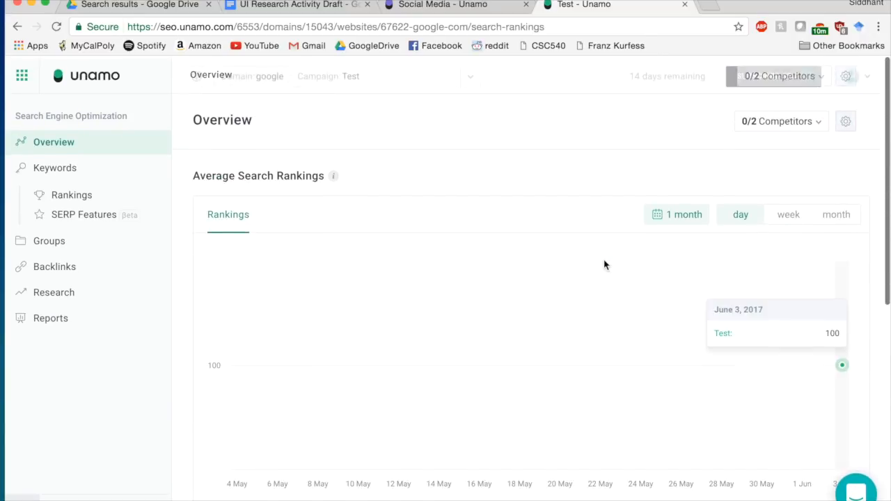
scroll(605, 262, down, 3)
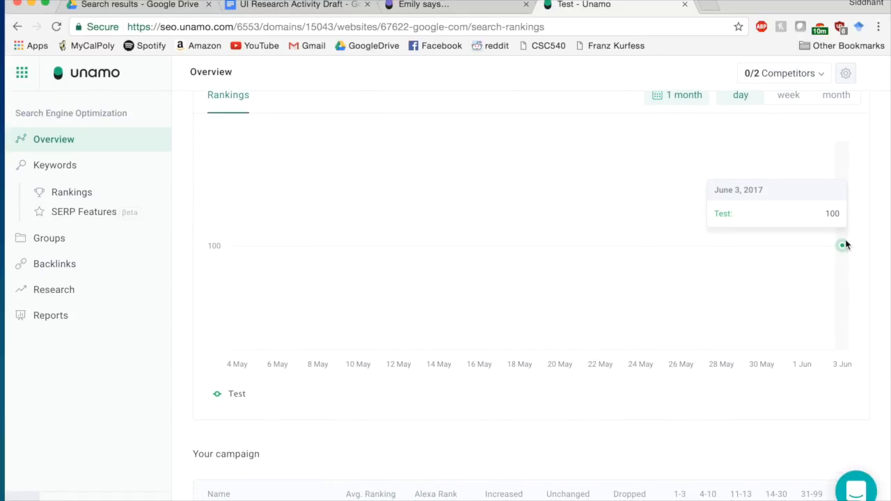
scroll(844, 248, up, 3)
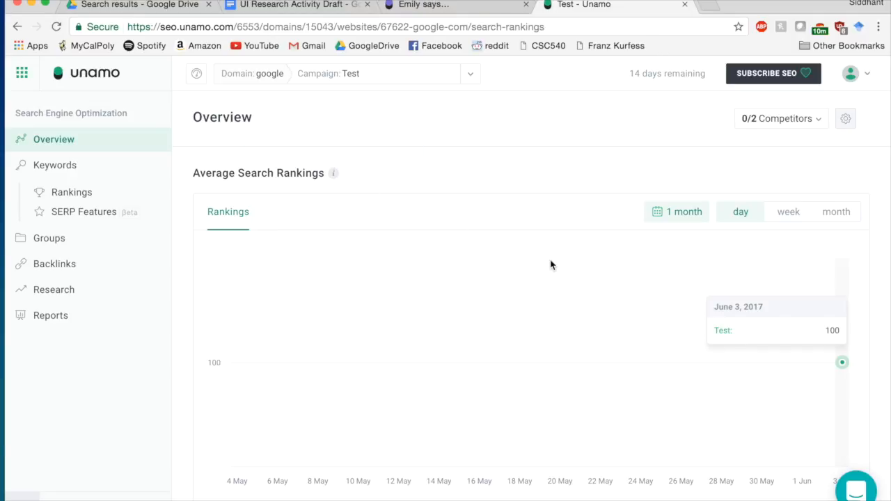
scroll(551, 264, down, 2)
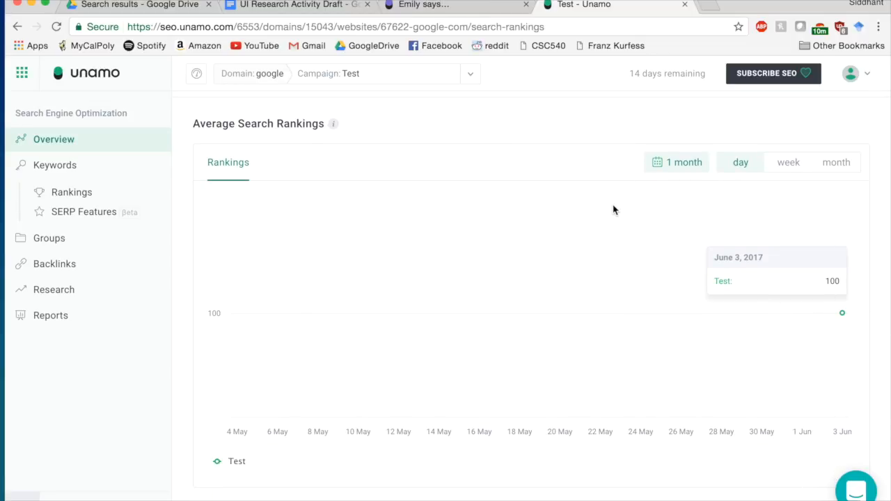
click(17, 78)
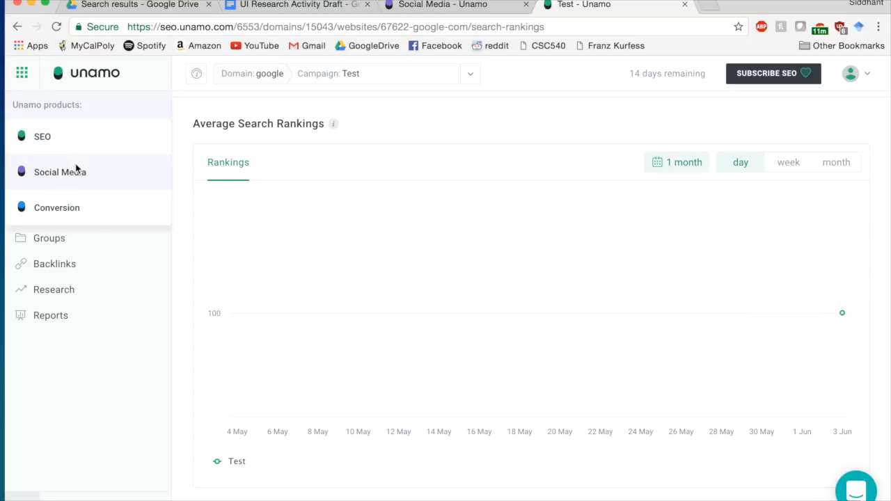
- Switch to the Social Media product and dismiss the chat message popup
click(56, 172)
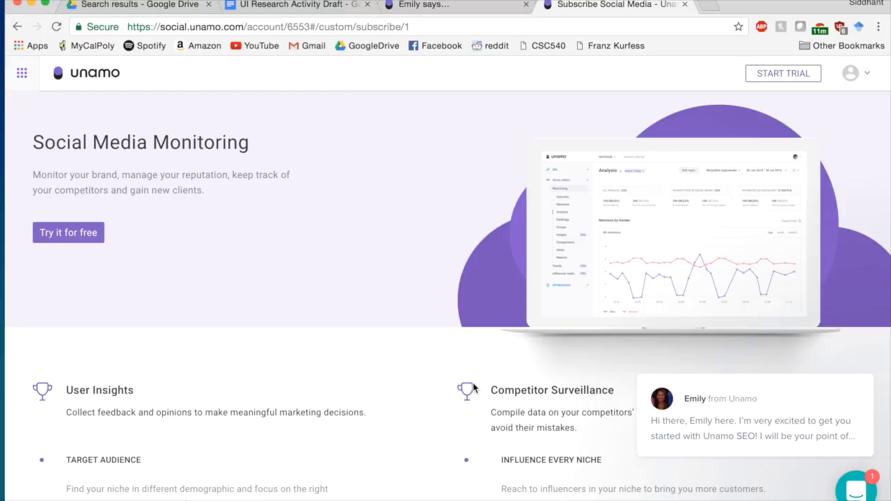
mouse_move(745, 414)
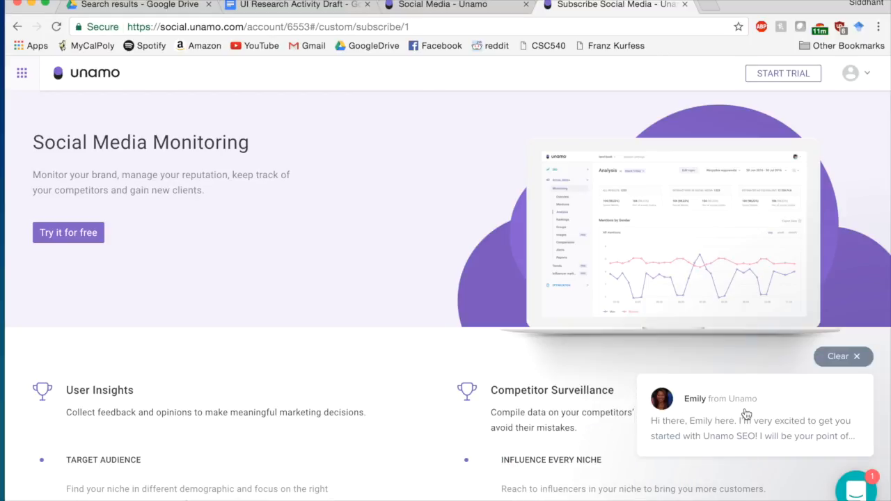
click(836, 356)
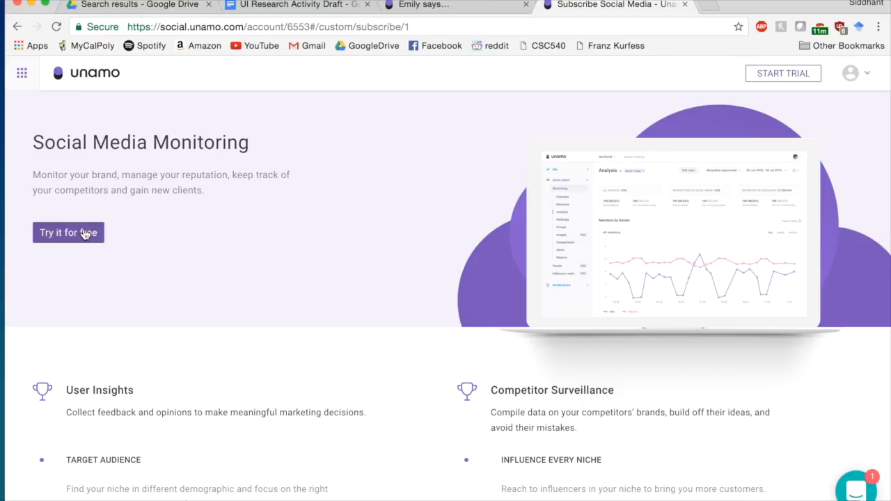
- Browse the Social Media Monitoring page and start its free trial
scroll(481, 254, down, 3)
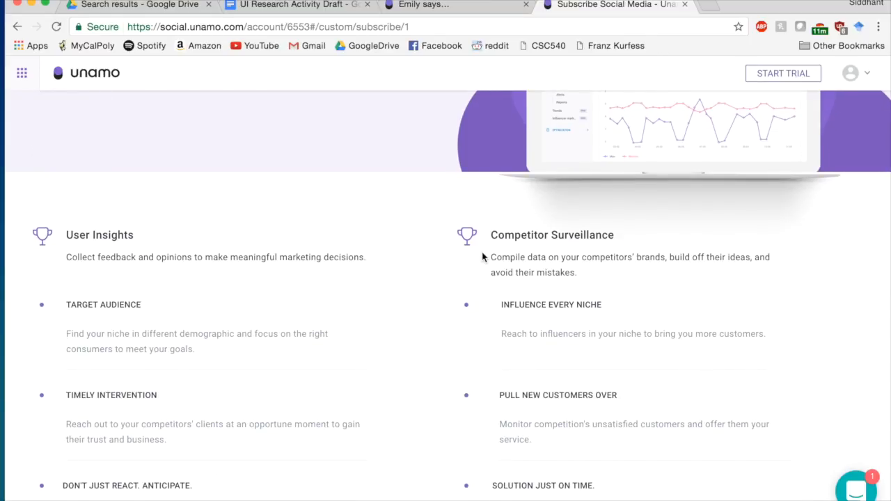
scroll(204, 275, down, 5)
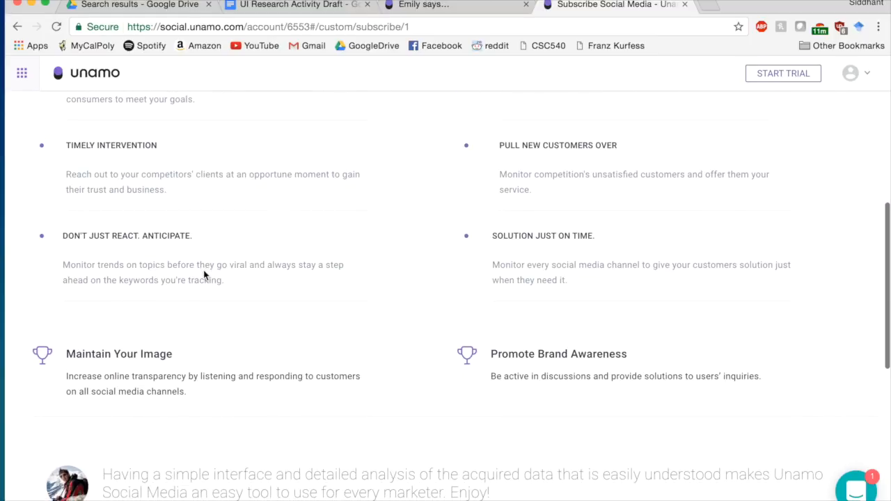
scroll(203, 274, down, 2)
scroll(204, 268, up, 3)
scroll(204, 270, up, 1)
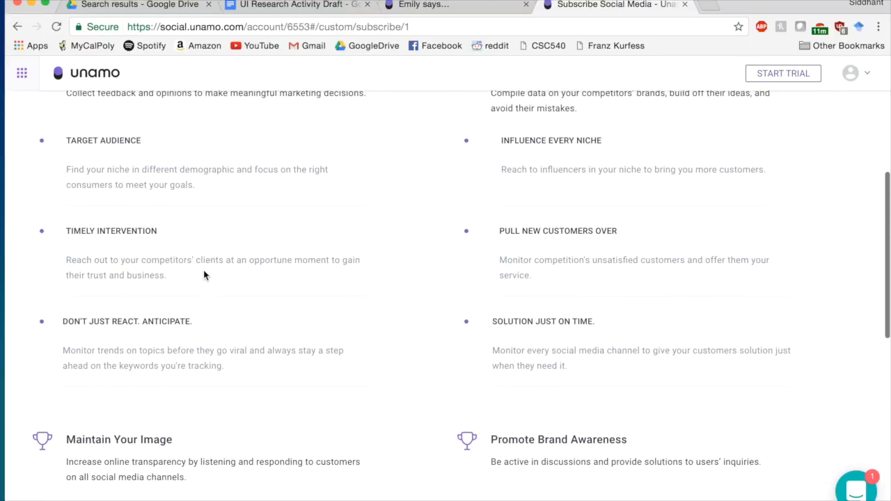
scroll(203, 274, up, 2)
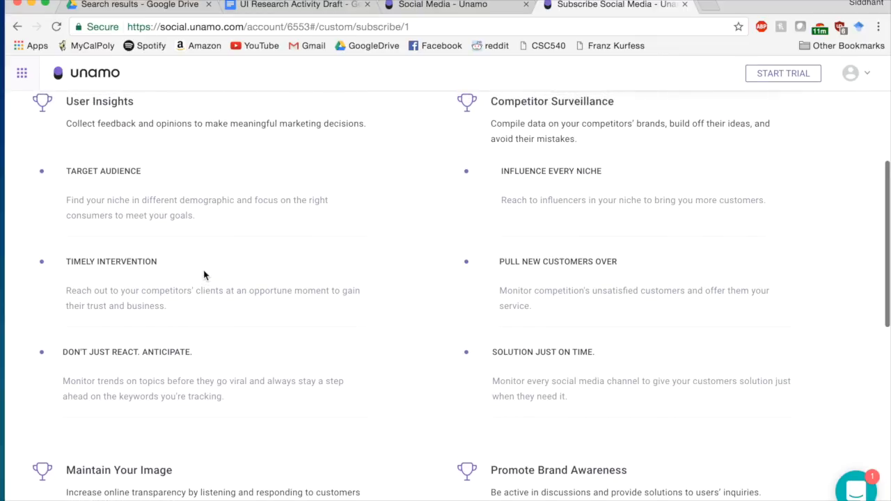
scroll(204, 275, up, 7)
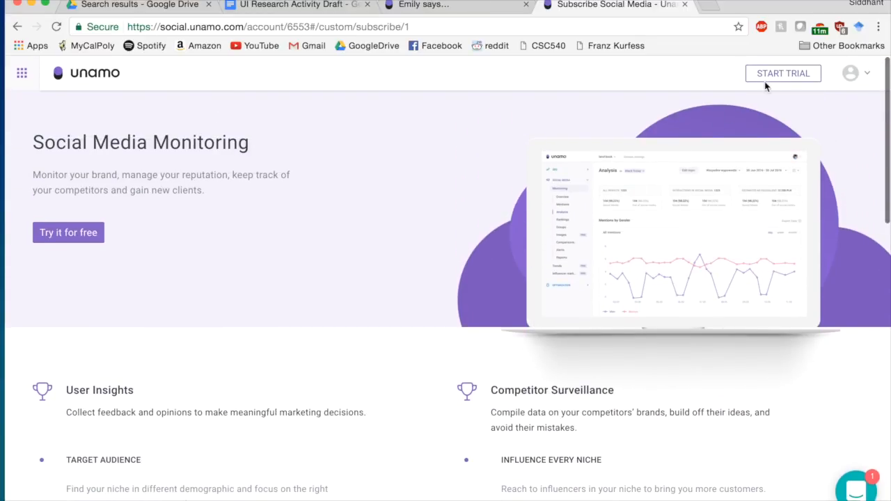
click(775, 80)
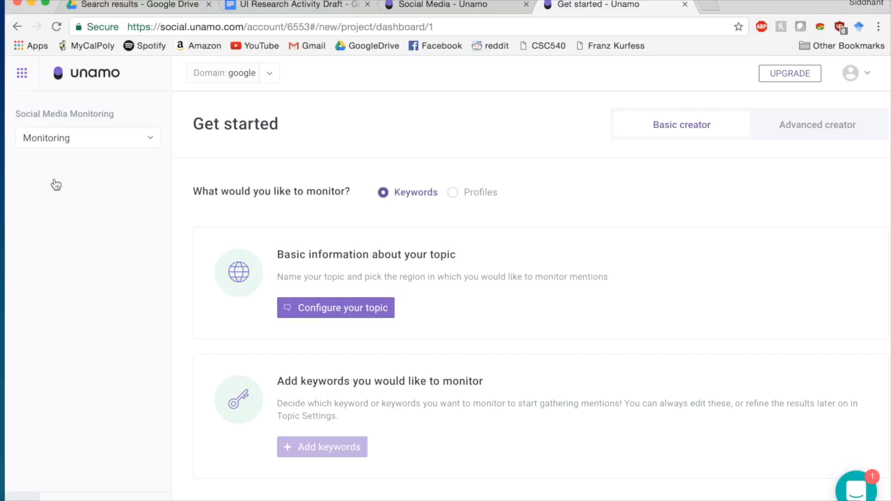
- Name the monitoring topic 'Novels', set its region to United States, and save the topic information
click(316, 306)
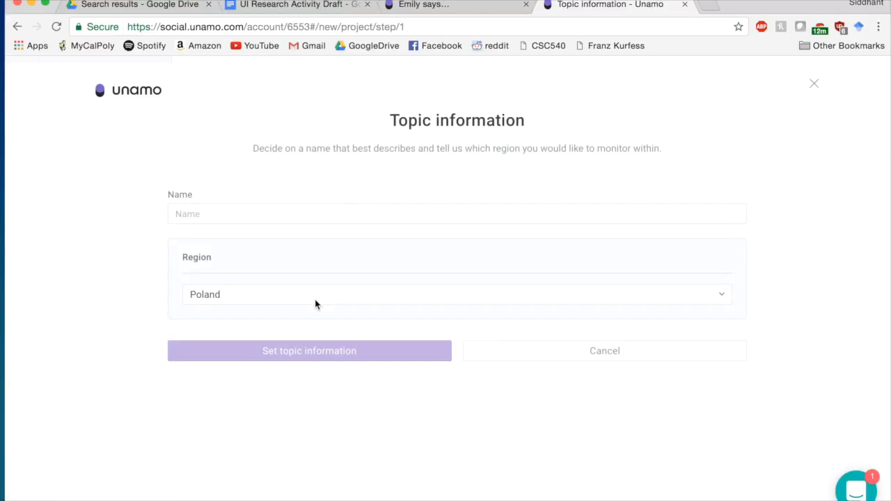
click(254, 204)
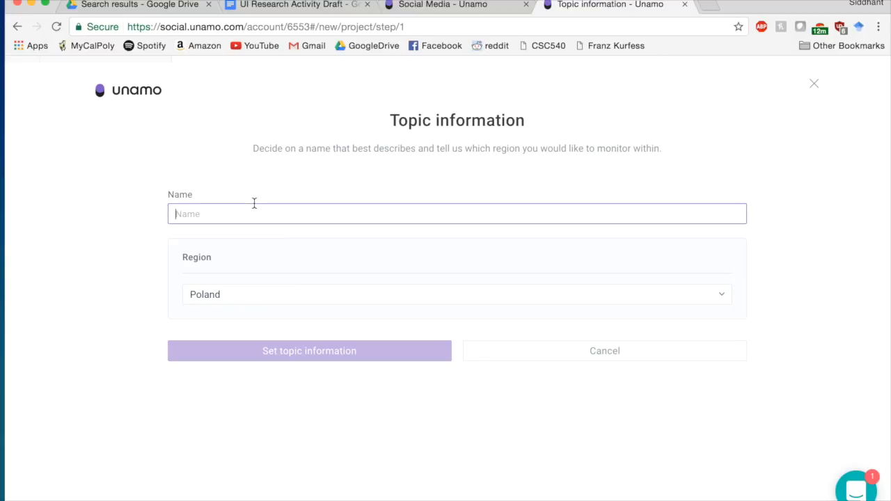
text(Books)
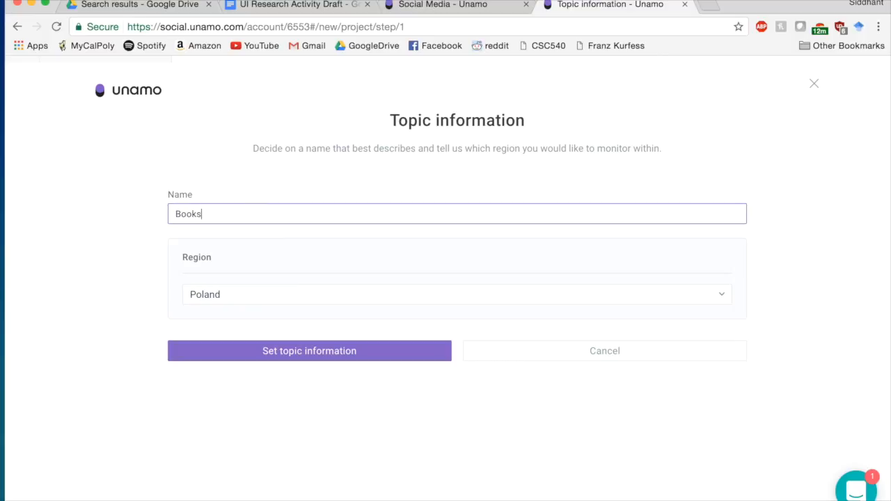
key(BackSpace)
key(BackSpace)
key(BackSpace)
key(BackSpace)
text(Novels)
click(245, 294)
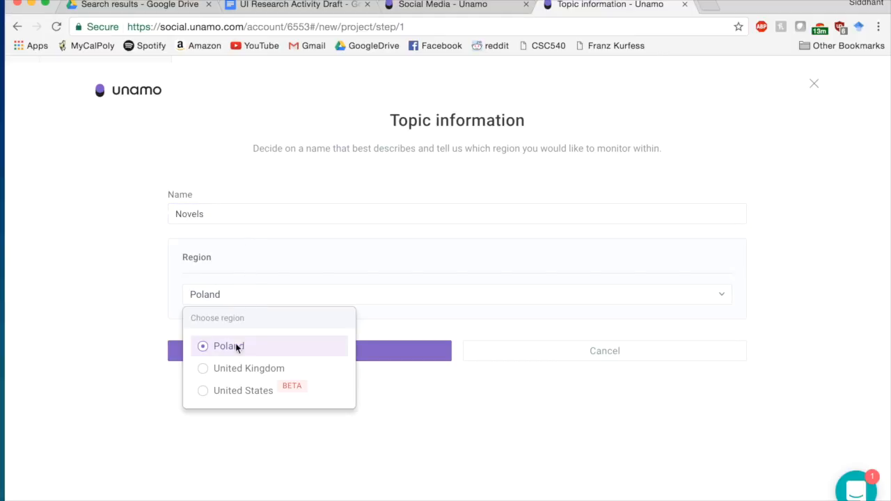
click(227, 388)
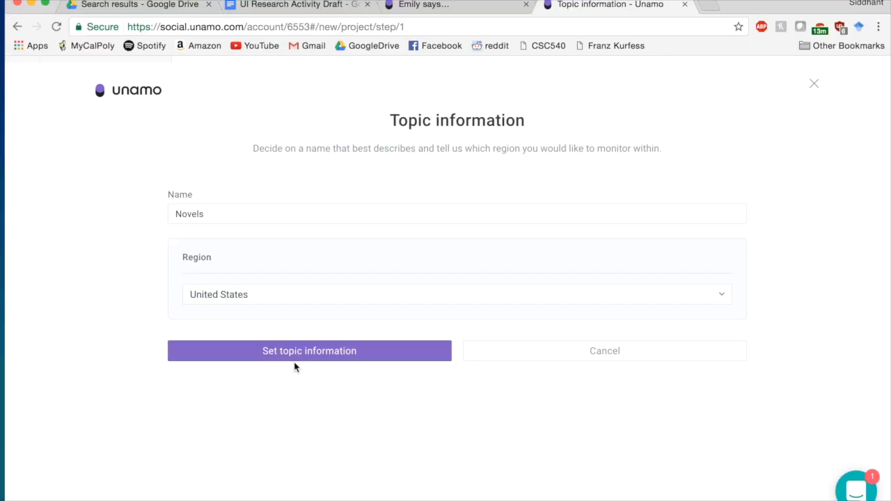
click(360, 357)
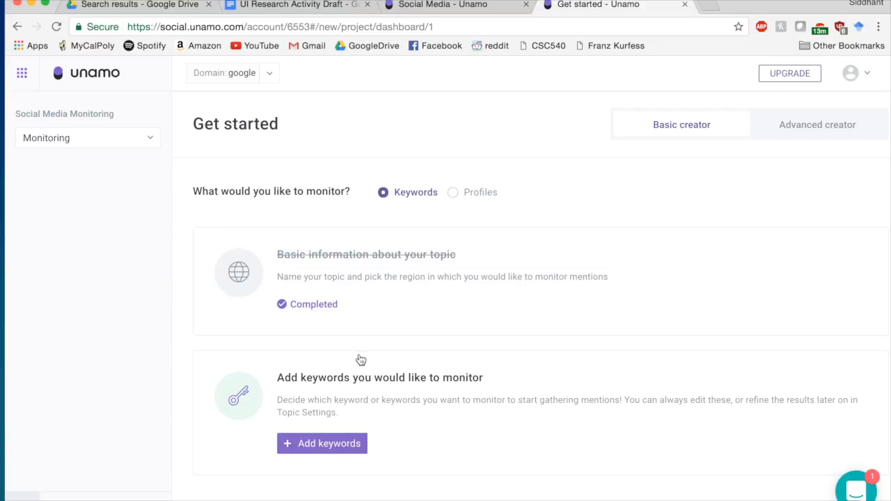
- Add the monitored keywords Novels, Books and Authors to the topic
click(330, 444)
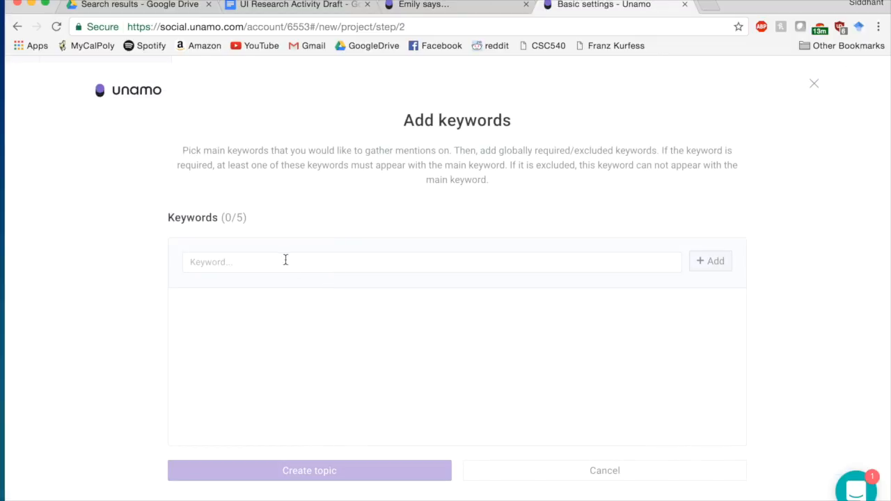
click(278, 261)
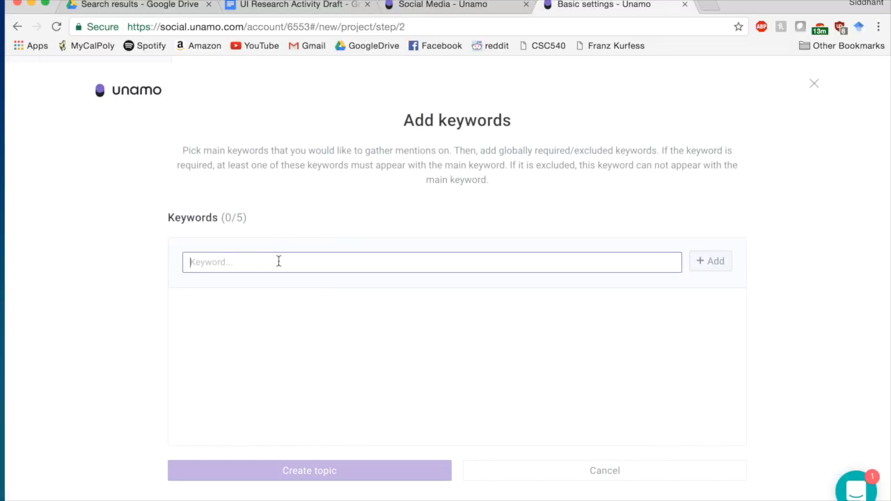
text(Novels)
click(717, 261)
click(432, 265)
text(Books)
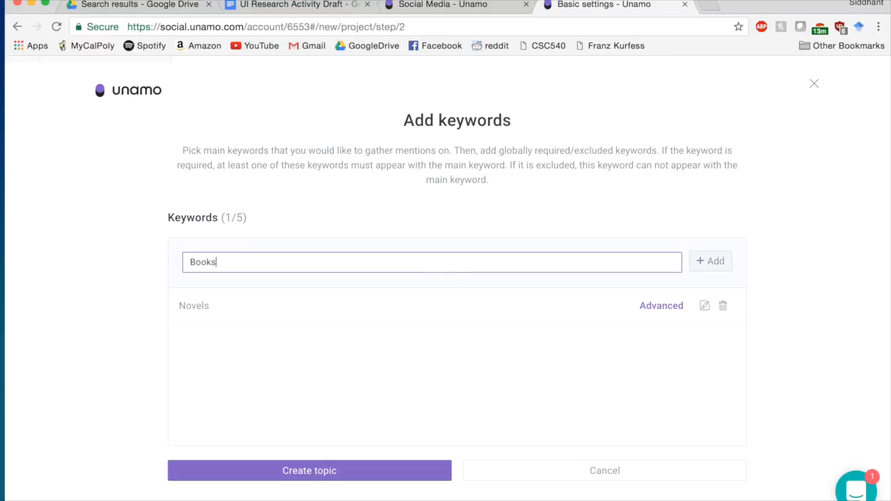
click(703, 255)
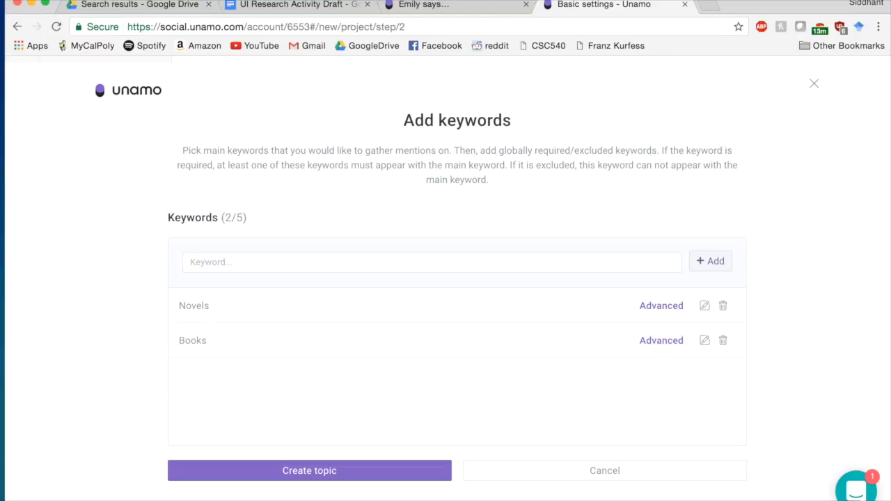
click(634, 261)
text(Authors)
click(716, 263)
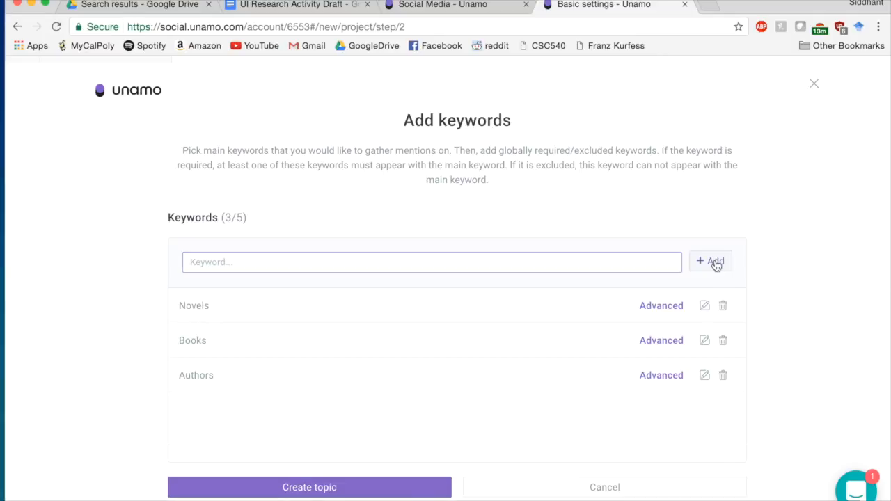
- Add the keywords Titles (correcting the 'Tiles' typo) and Library to the topic
click(482, 261)
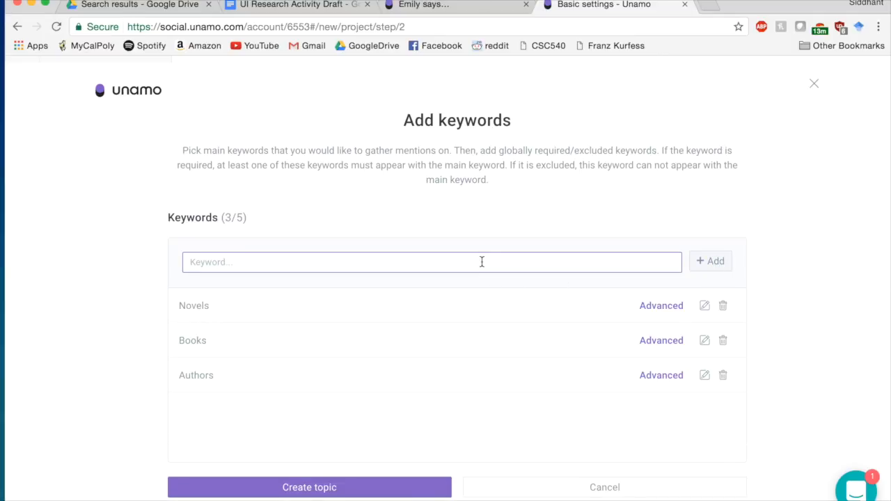
text(Tiles)
key(BackSpace)
key(BackSpace)
text(tl)
click(699, 269)
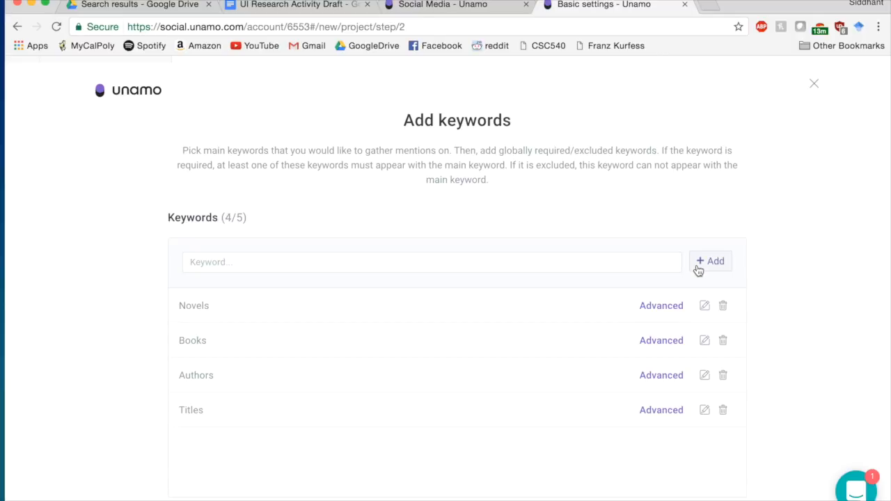
click(562, 265)
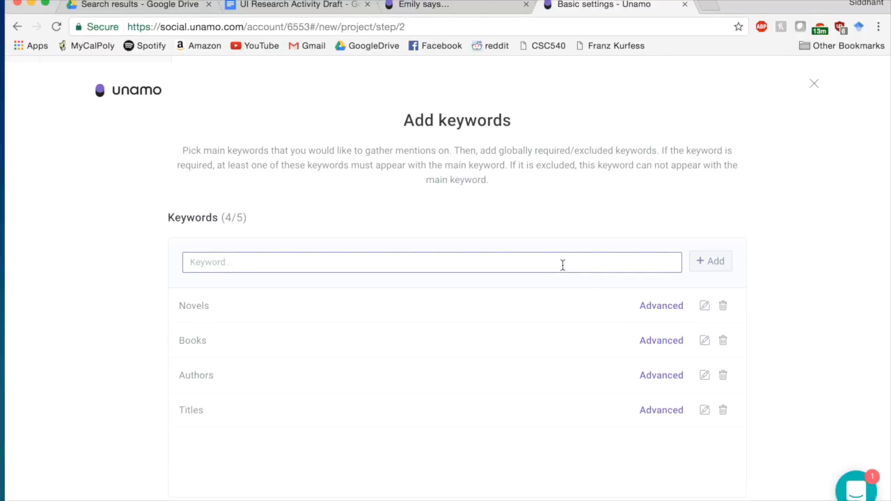
text(Library)
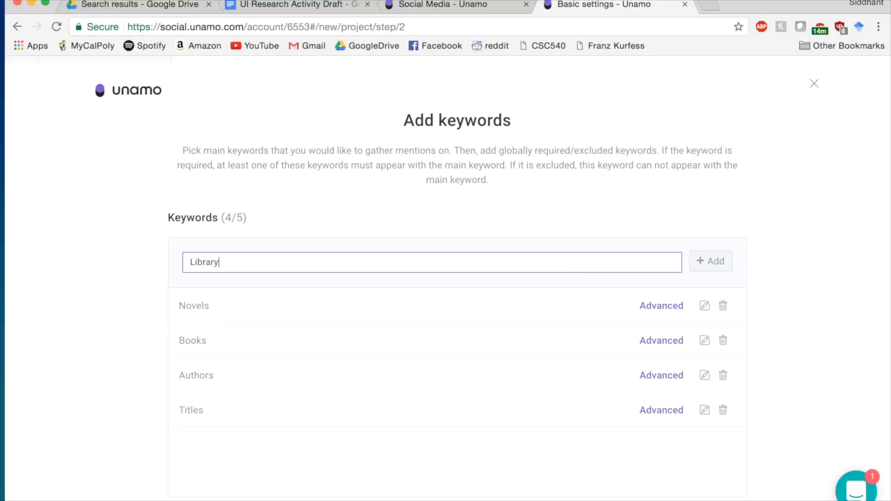
click(721, 269)
- Scroll down the Verify design-surveys homepage at verifyapp.com
scroll(541, 409, down, 1)
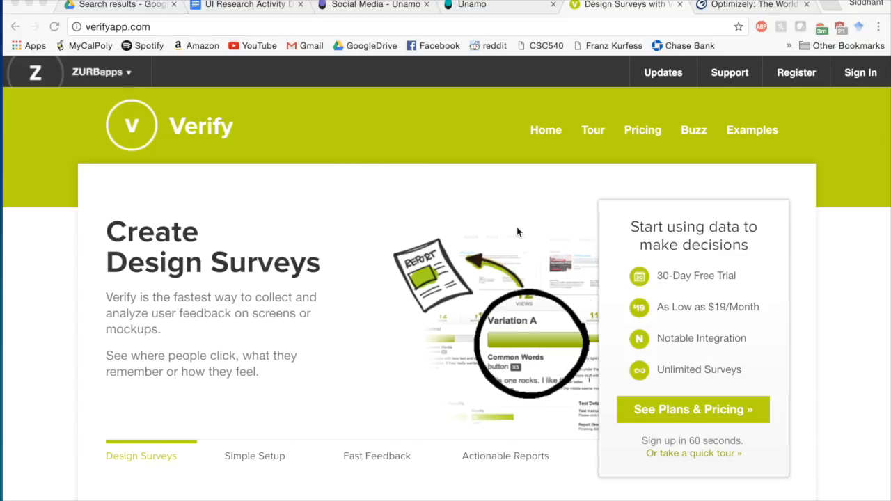
- Scroll through the Verify homepage to review its content
scroll(514, 319, down, 5)
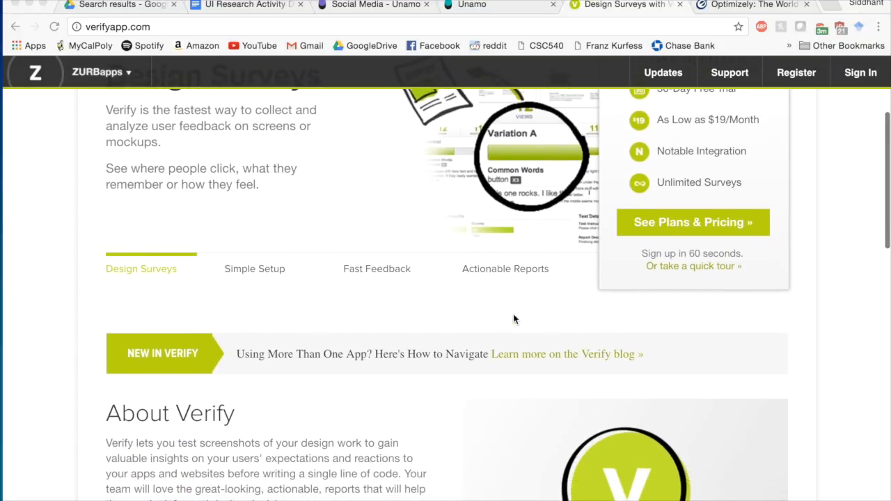
scroll(514, 319, up, 3)
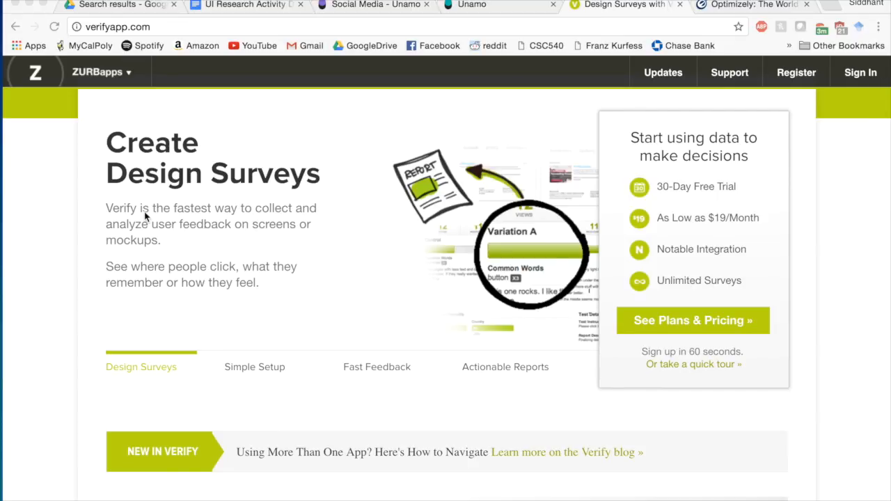
scroll(306, 278, down, 5)
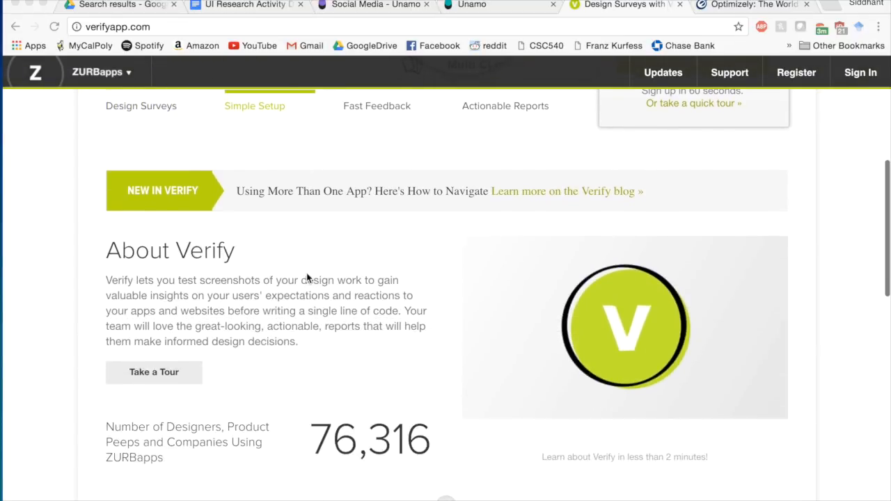
scroll(306, 275, down, 7)
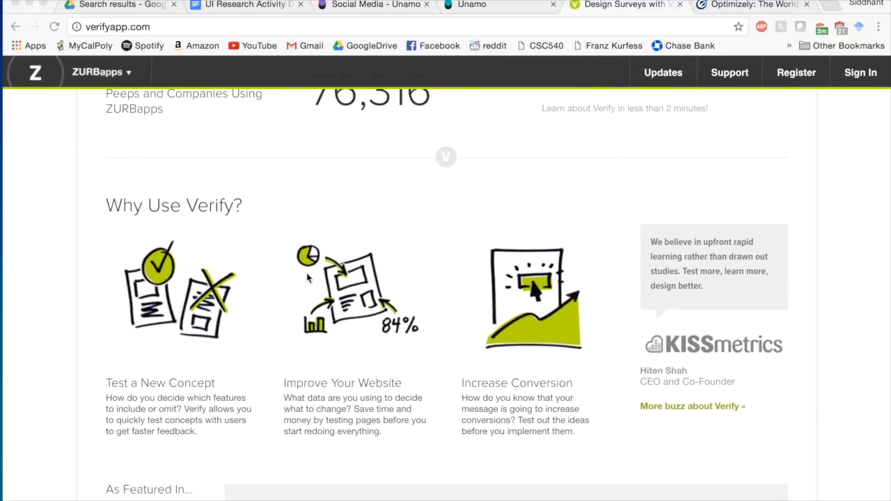
scroll(307, 279, down, 1)
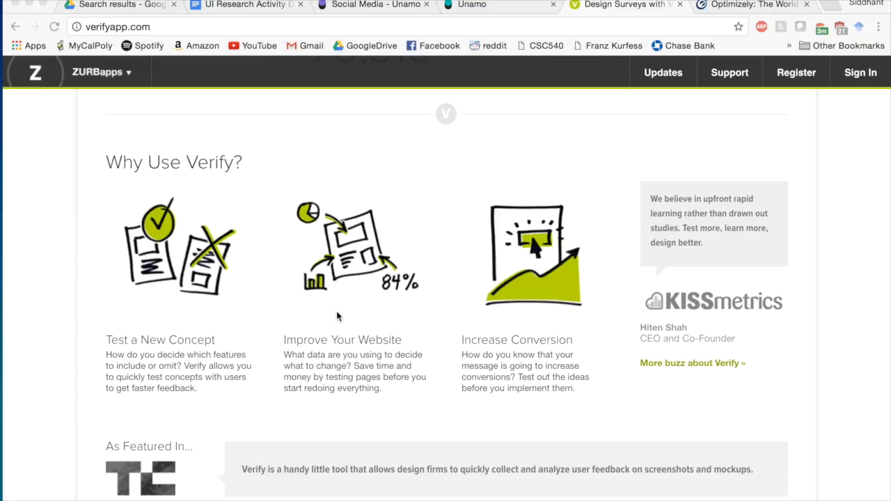
scroll(398, 343, down, 1)
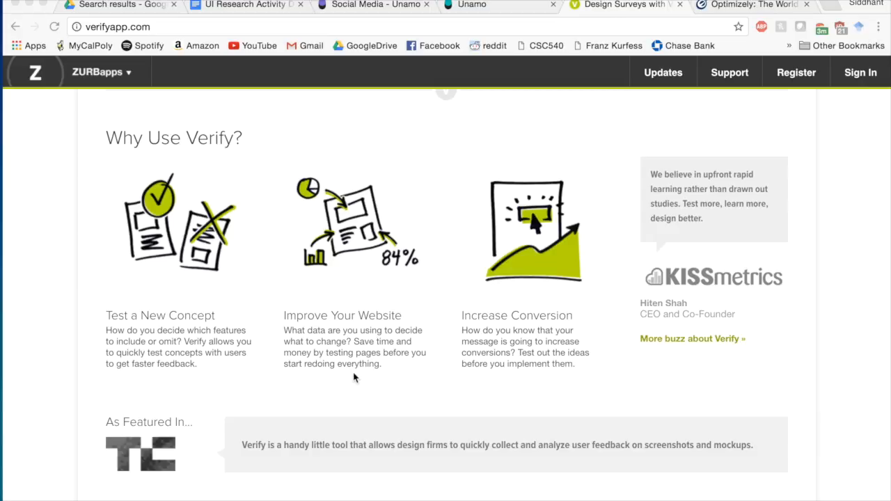
scroll(251, 345, down, 3)
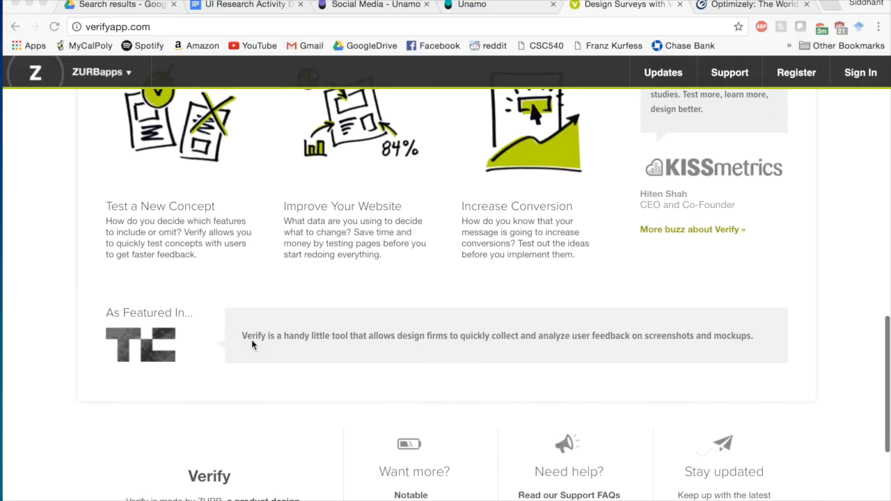
scroll(253, 342, up, 10)
scroll(253, 344, up, 5)
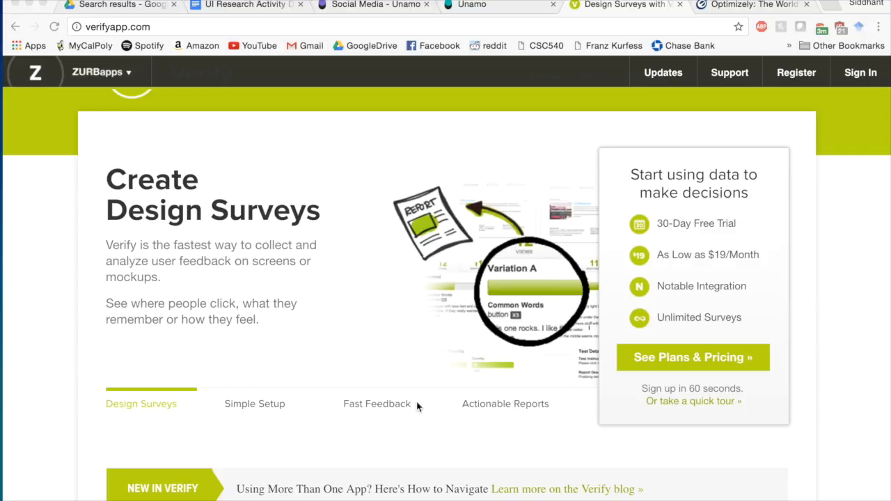
- View the Simple Setup, Fast Feedback and Actionable Reports slides, then open Plans & Pricing
click(277, 410)
click(360, 410)
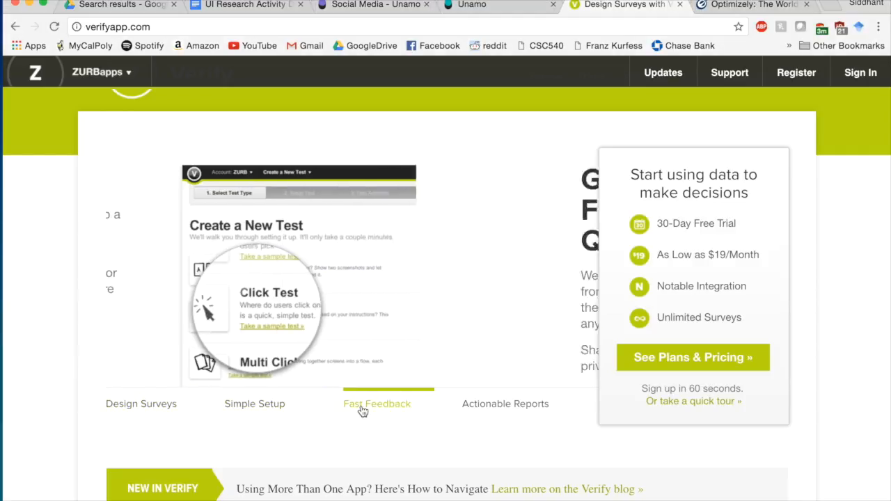
click(487, 408)
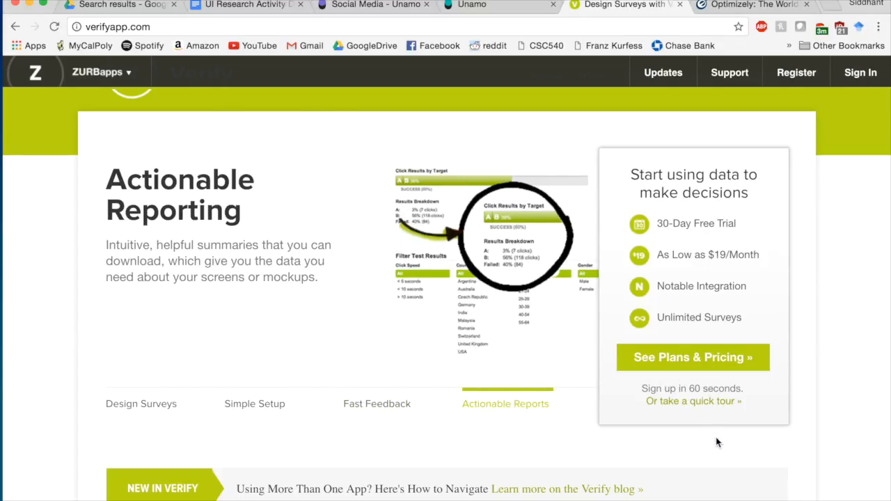
click(696, 357)
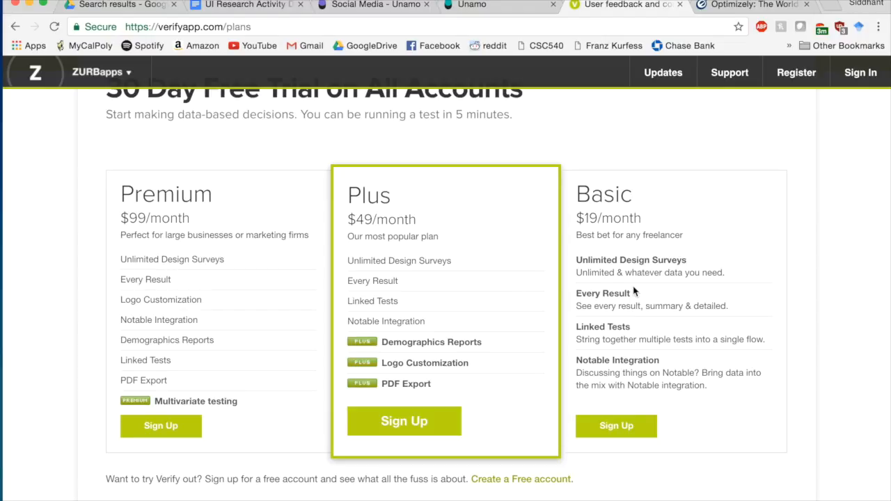
- Review the Premium, Plus and Basic plans and choose to create a free account
scroll(547, 278, up, 3)
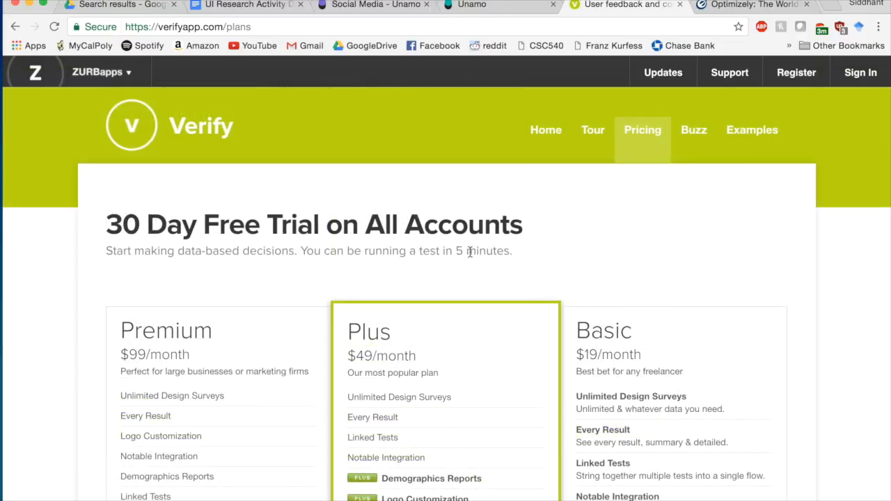
scroll(481, 256, down, 2)
scroll(614, 200, down, 3)
scroll(613, 201, down, 3)
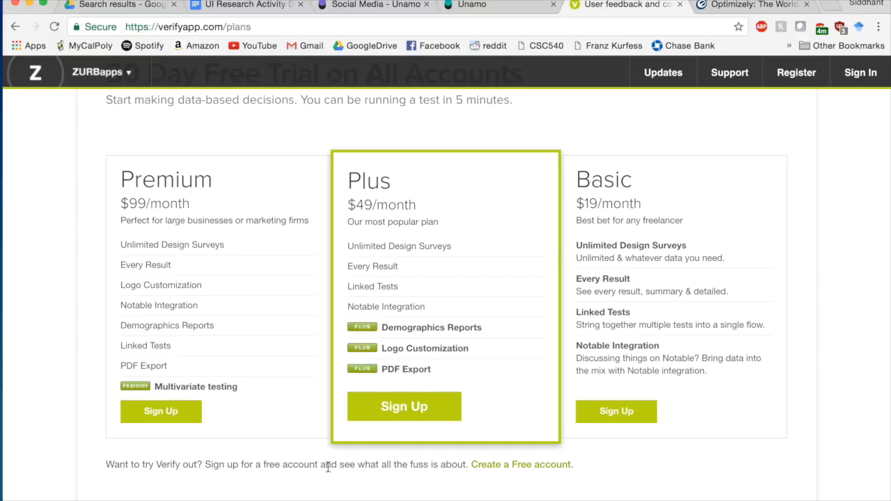
scroll(358, 477, down, 2)
click(506, 421)
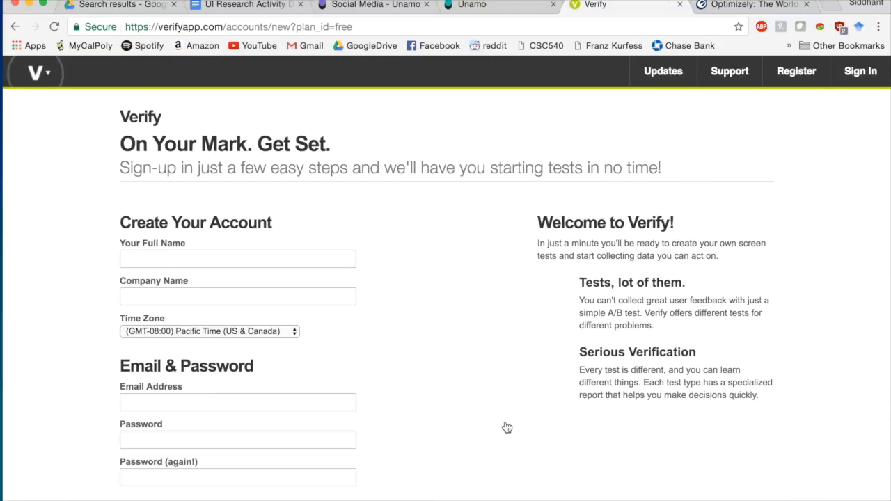
- Fill in the sign-up form with the account holder's details via autofill and submit it
scroll(326, 334, down, 3)
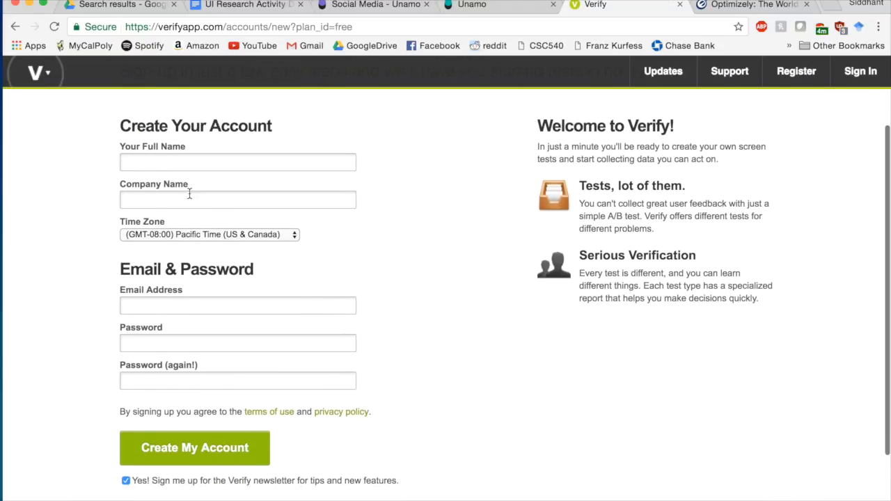
click(166, 160)
text(S)
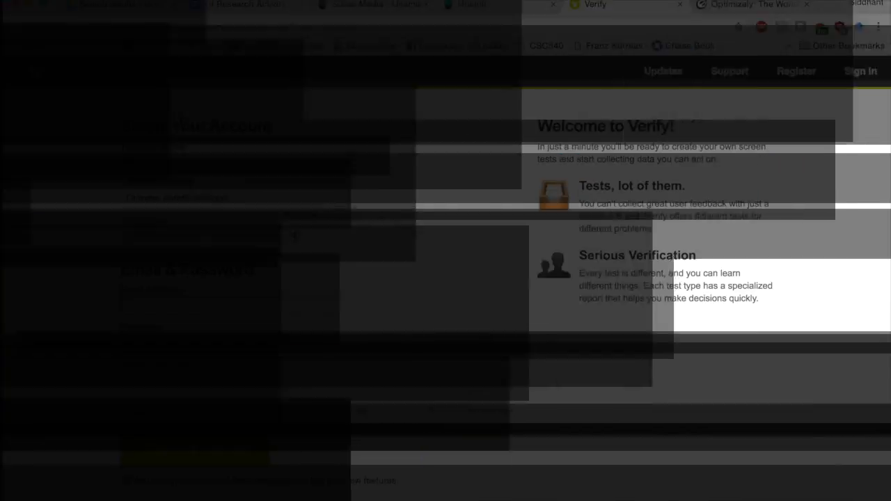
click(159, 454)
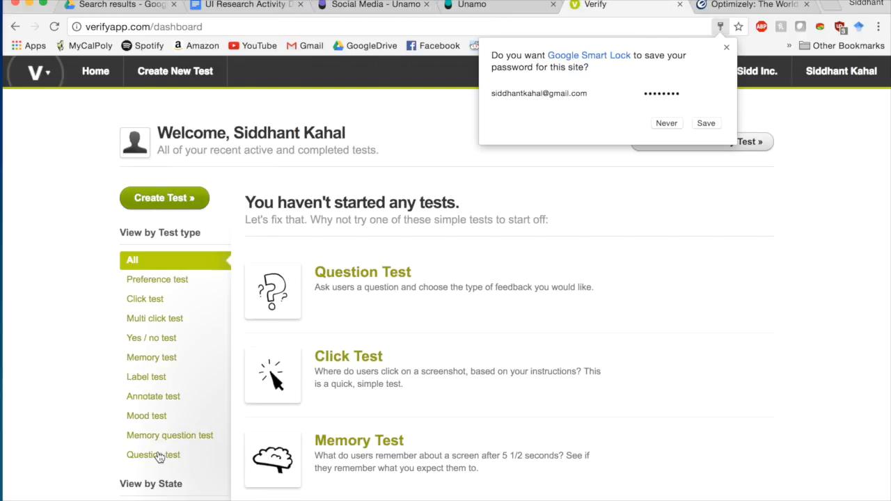
- Save the account password in the browser and start a Question Test asking 'Would you buy a book from this site?'
click(706, 126)
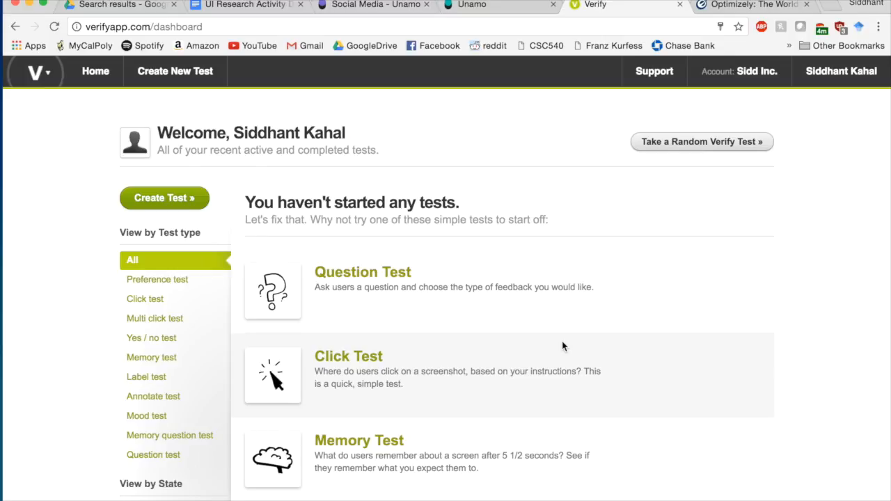
click(321, 280)
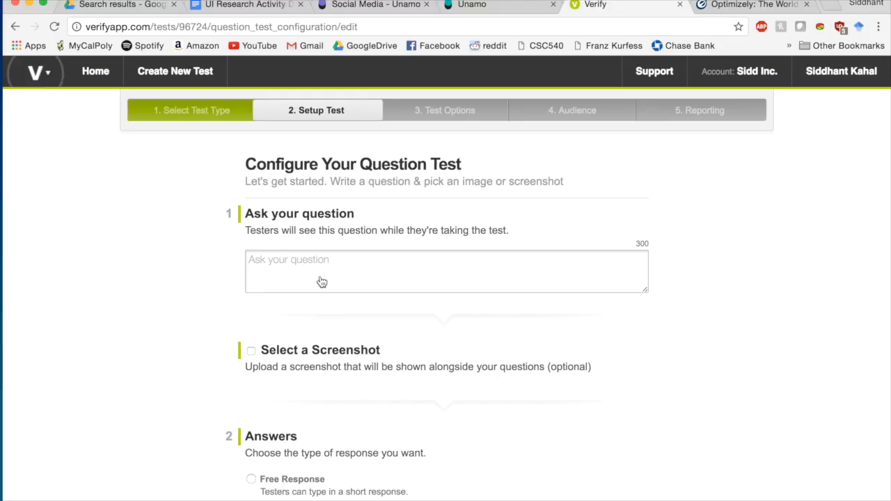
click(317, 262)
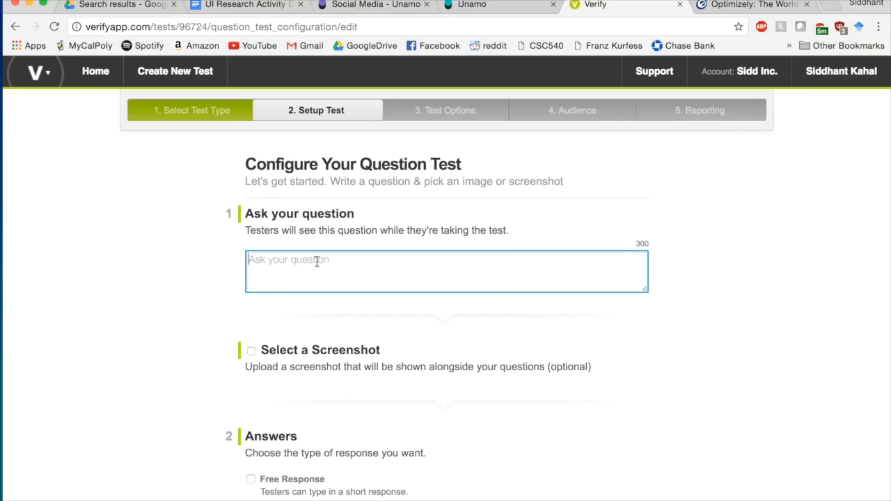
text(Would you buy a book f)
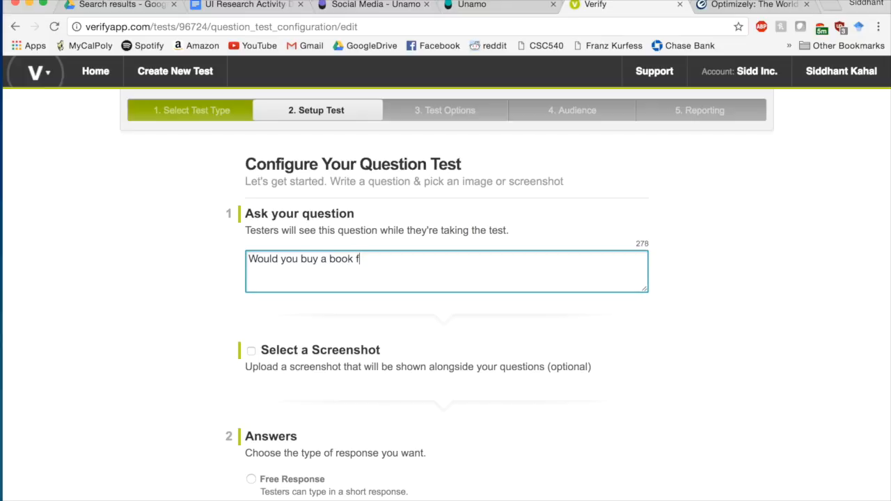
text(rom this site?)
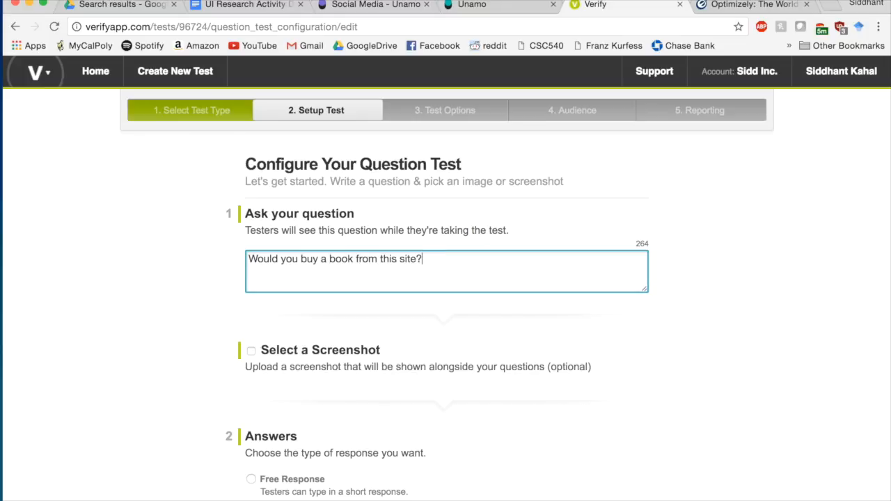
- Add the second question 'Did you find your book in a reasonable time?'
key(Return)
text(Wou)
key(BackSpace)
key(BackSpace)
key(BackSpace)
text(Did you find)
key(BackSpace)
key(BackSpace)
key(BackSpace)
key(BackSpace)
key(BackSpace)
text(d you find y)
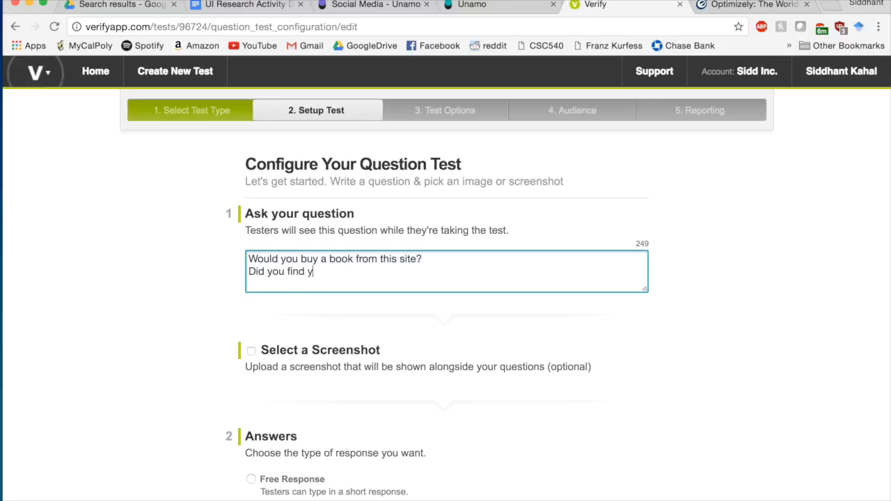
text(our book in a reasona)
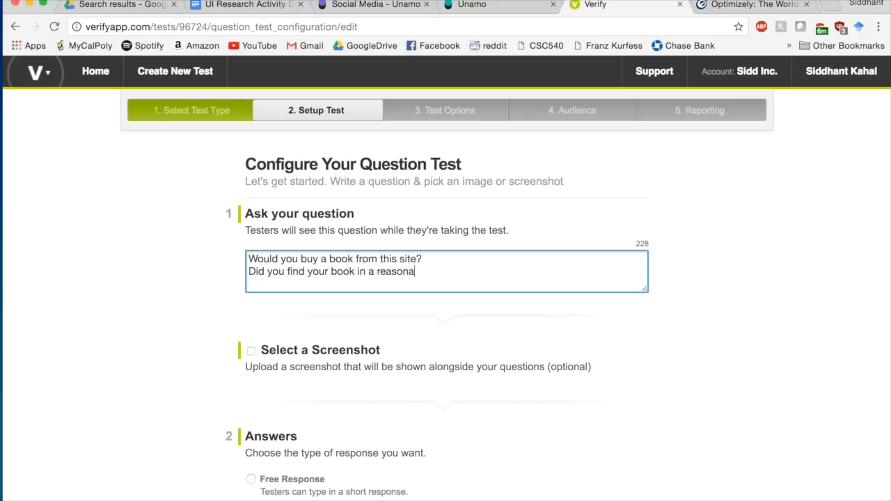
text(ble time?)
- Add the third question 'Was checkout painless?' and end with a blank line
key(Return)
text(Was chekout pa)
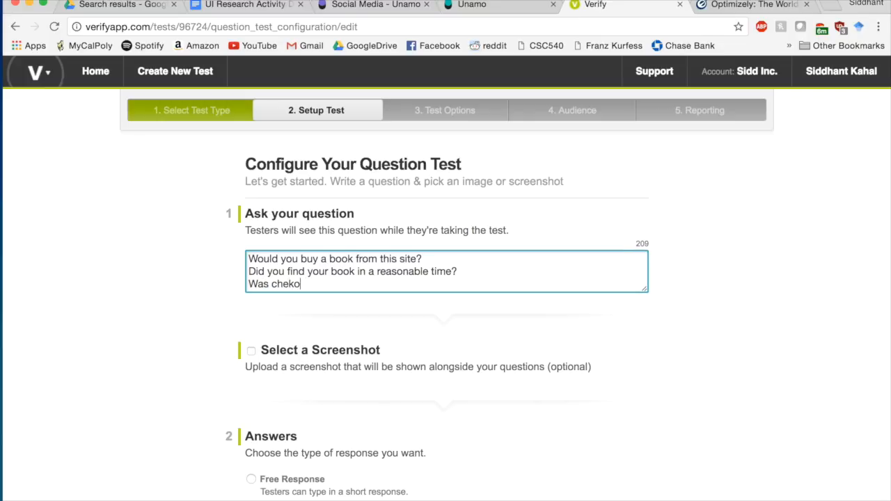
key(Left)
key(Left)
key(Left)
key(Left)
key(Left)
key(Left)
key(Left)
text(c)
key(Right)
key(Right)
key(Right)
key(Right)
key(Right)
key(Right)
key(Right)
text(inless?)
key(Return)
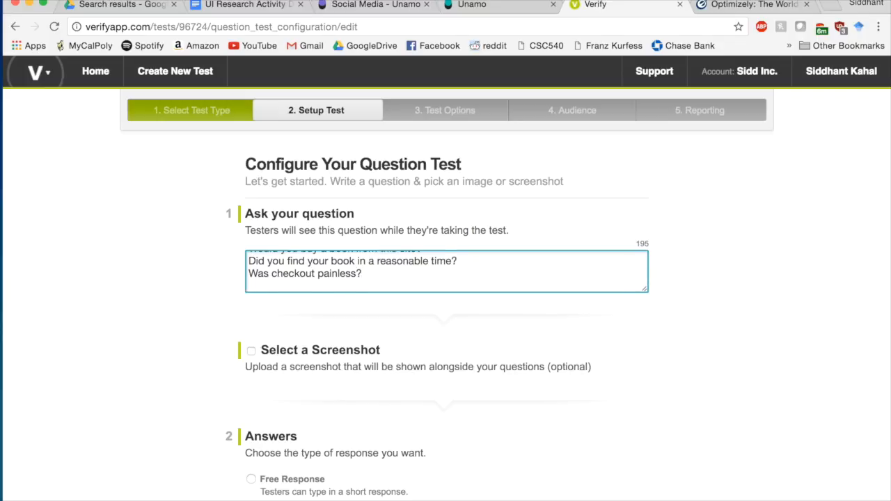
scroll(352, 365, down, 5)
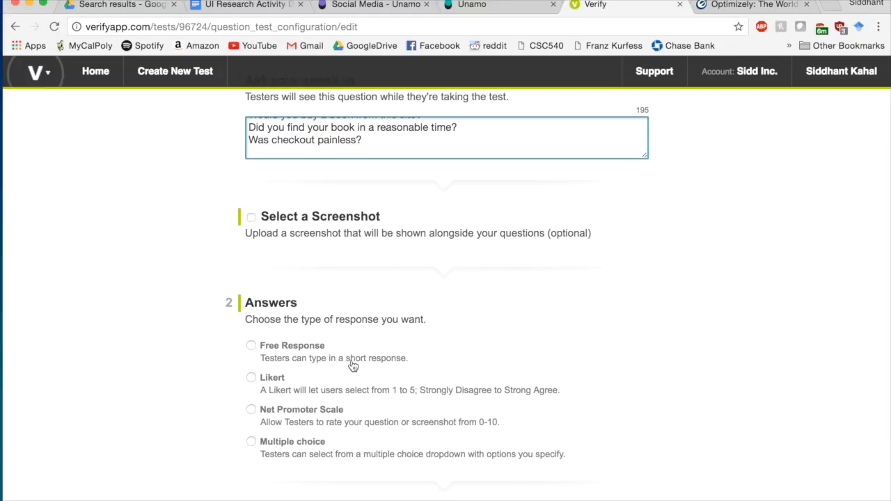
click(252, 346)
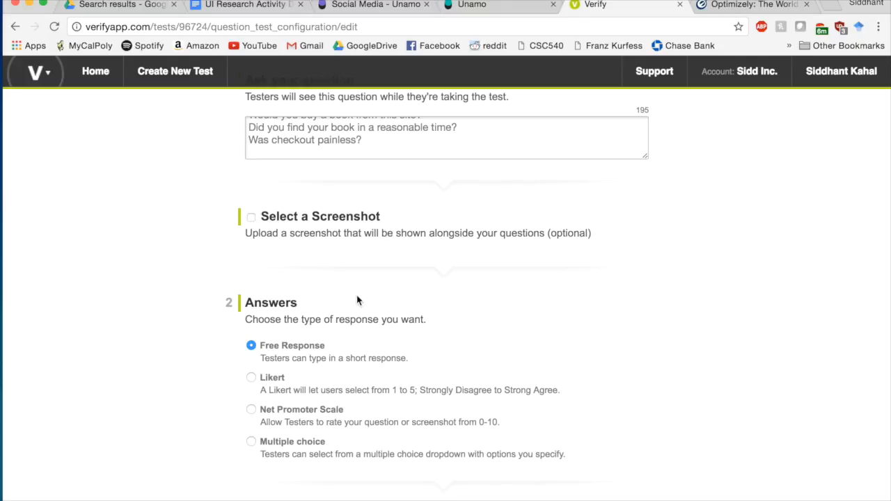
scroll(358, 299, down, 4)
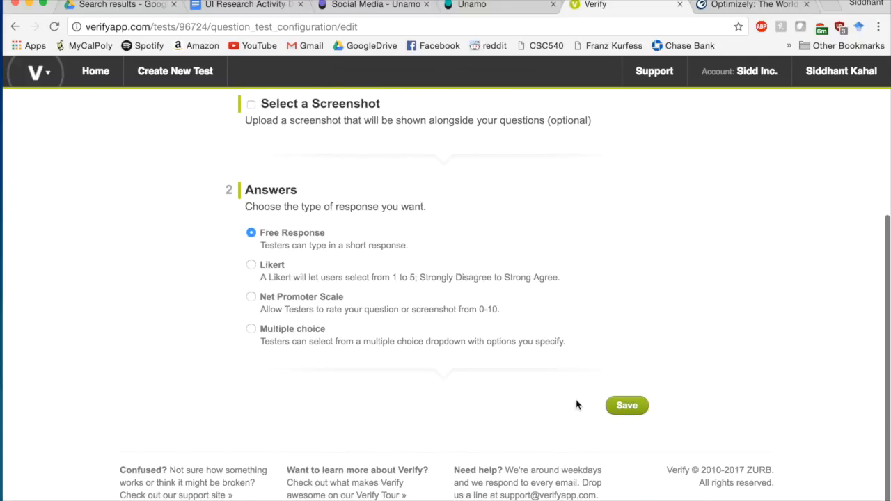
click(622, 408)
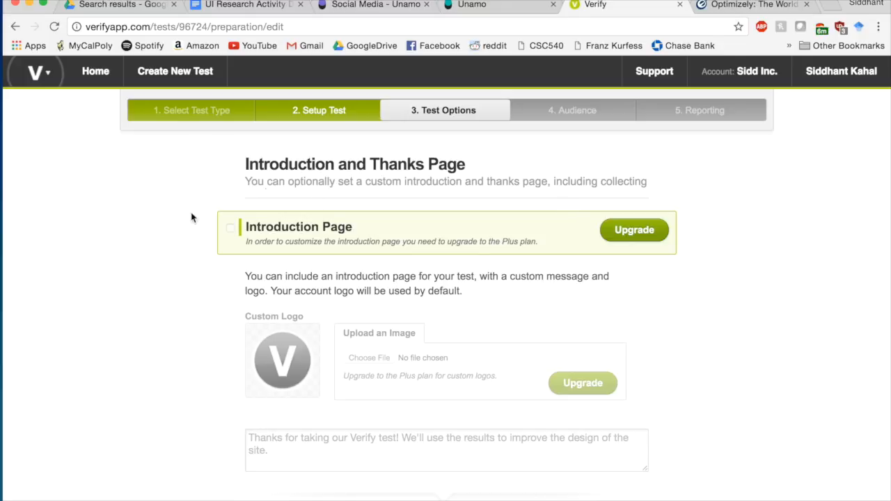
scroll(467, 175, down, 5)
scroll(468, 179, down, 5)
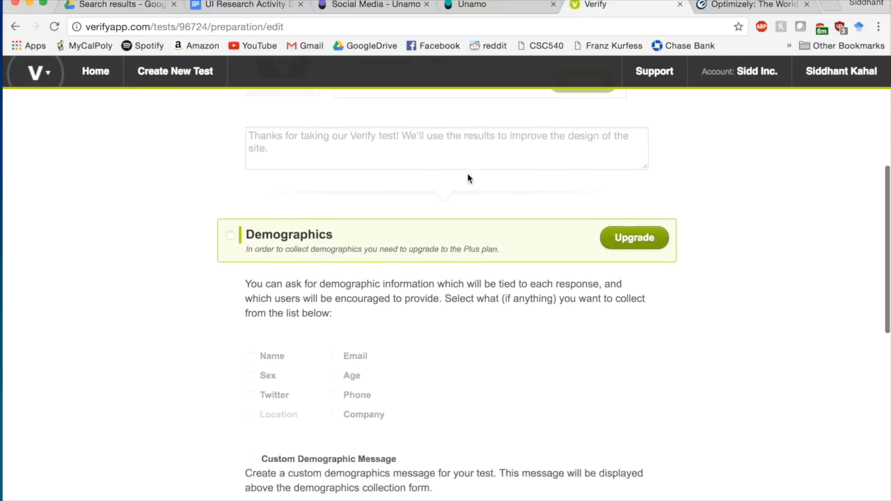
scroll(468, 179, down, 8)
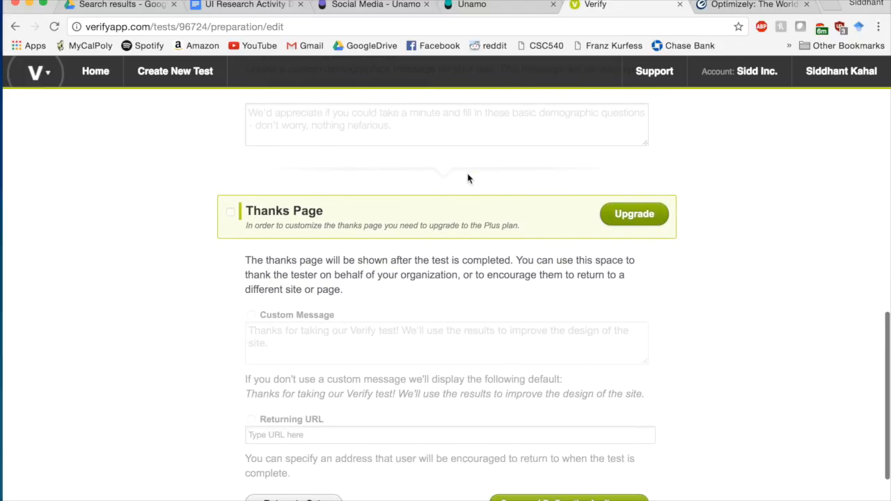
scroll(468, 179, up, 15)
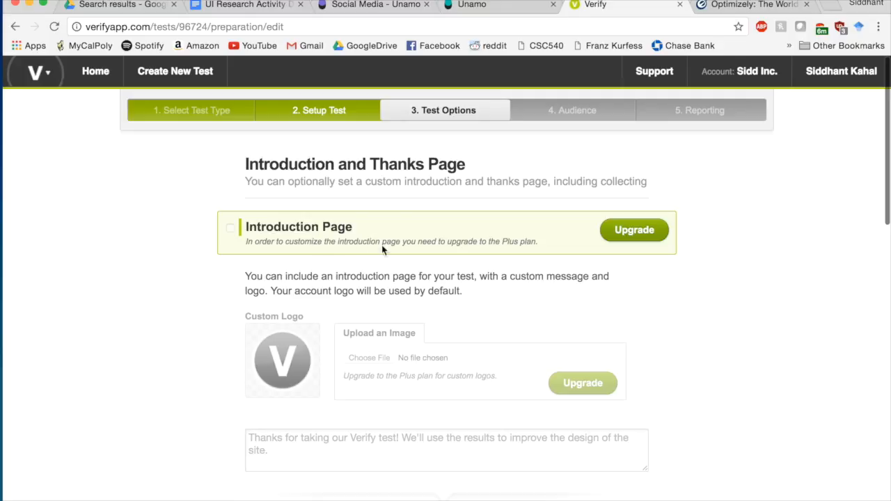
scroll(577, 291, down, 4)
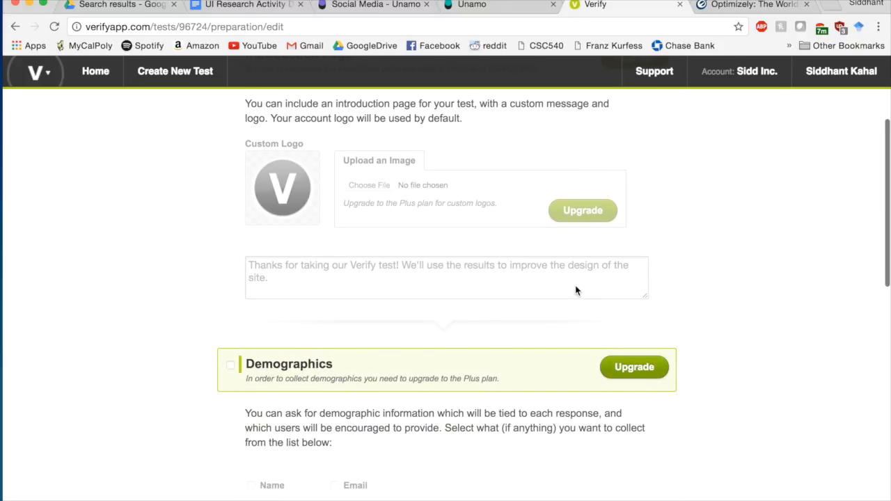
scroll(688, 314, down, 2)
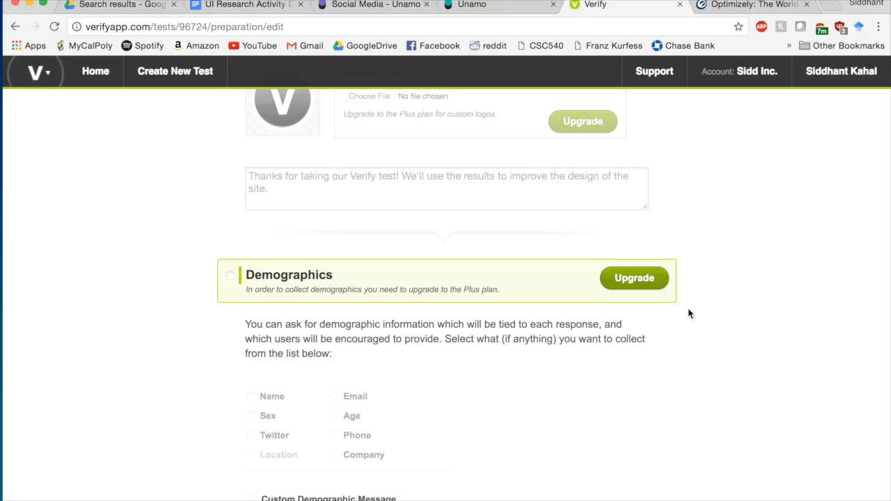
scroll(688, 314, down, 5)
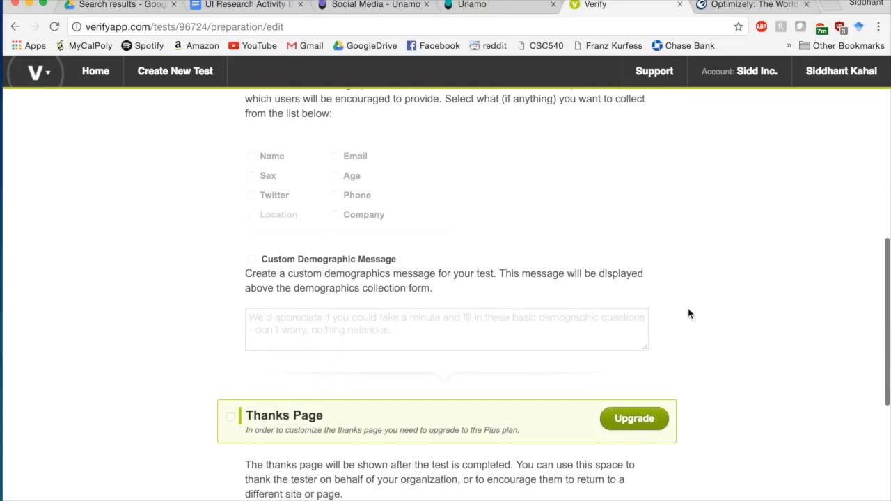
scroll(688, 322, down, 1)
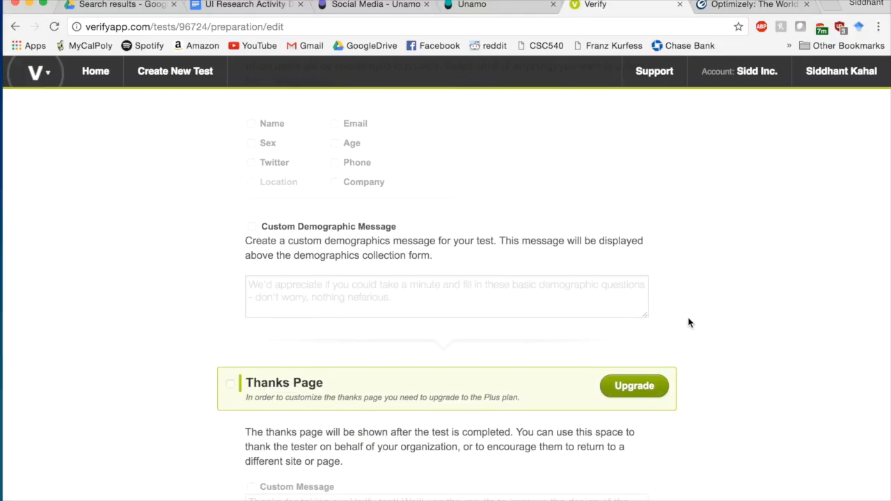
scroll(688, 322, down, 5)
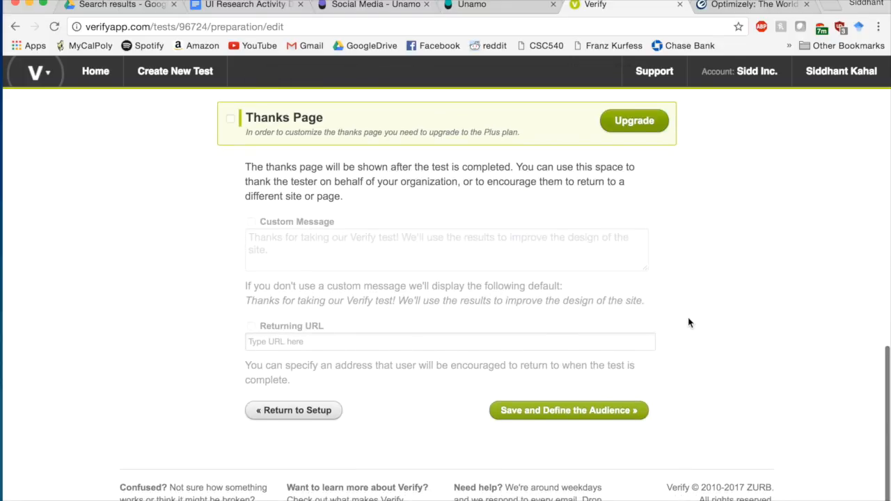
- Save the test options, keep Open Test with desktop, tablet and phone checked, and reach Reporting
click(614, 420)
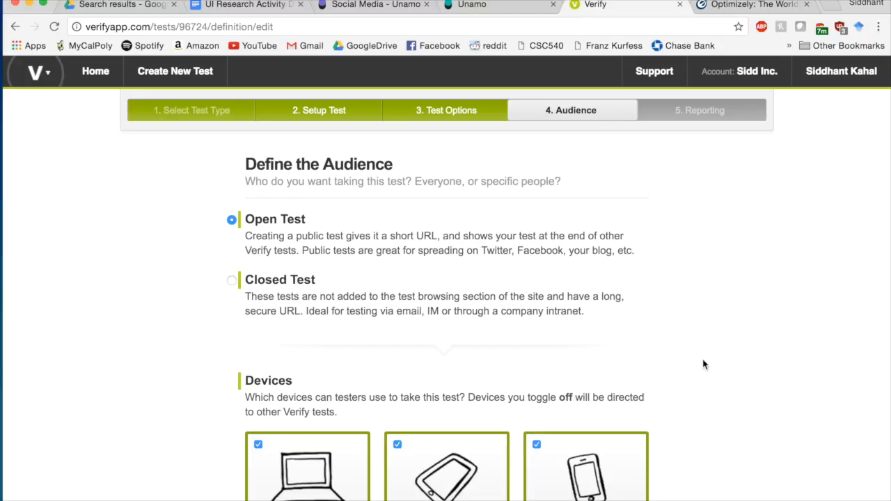
scroll(703, 364, down, 3)
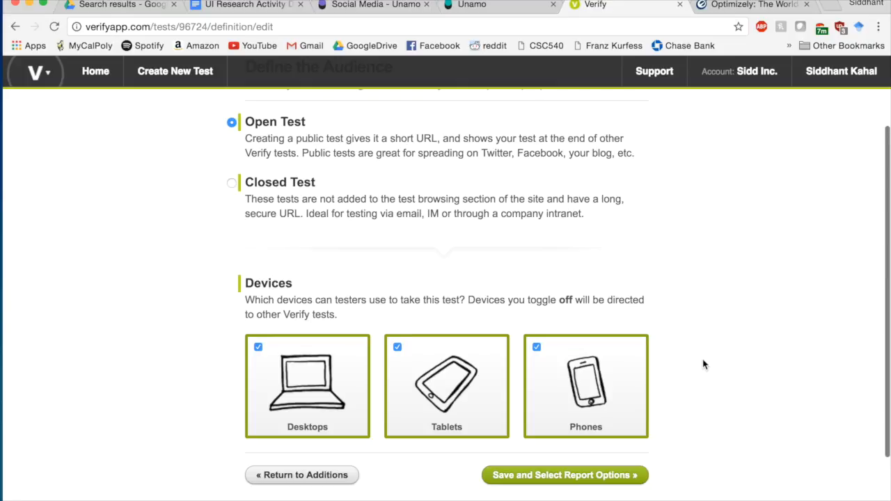
scroll(703, 364, down, 2)
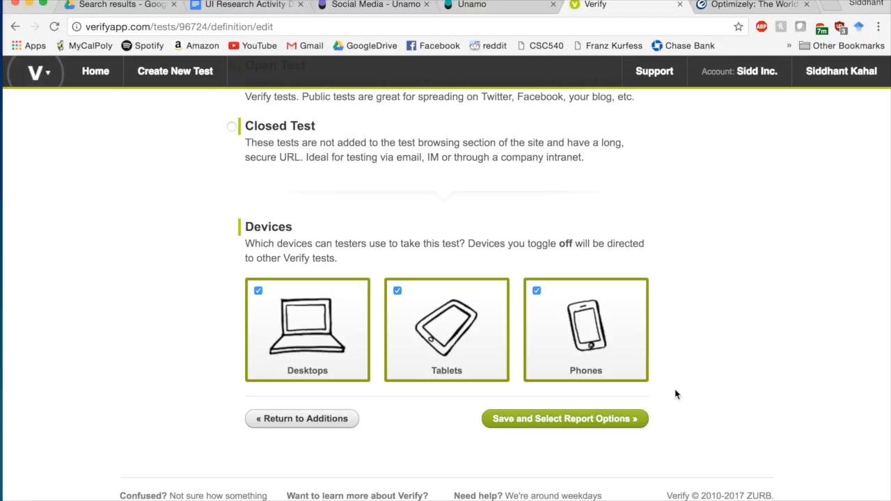
click(583, 421)
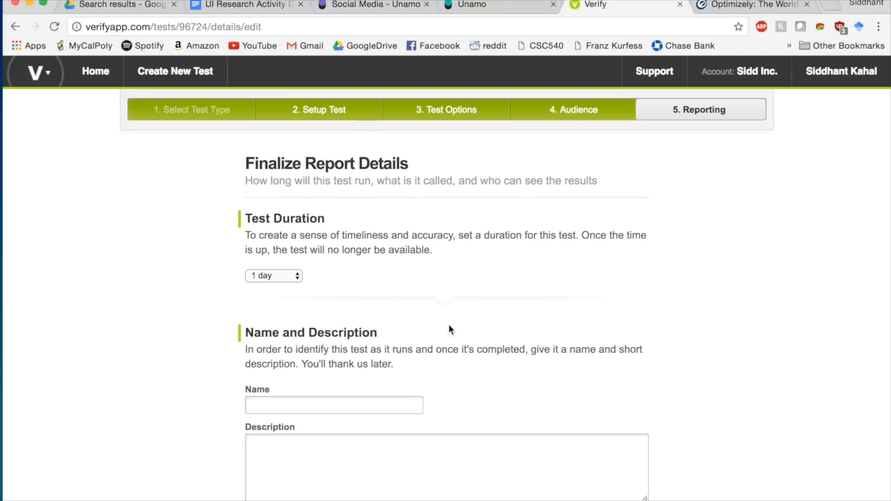
- Name the test 'Buying Books Test' and describe it as 'Basic questions when buying books.'
scroll(449, 329, down, 2)
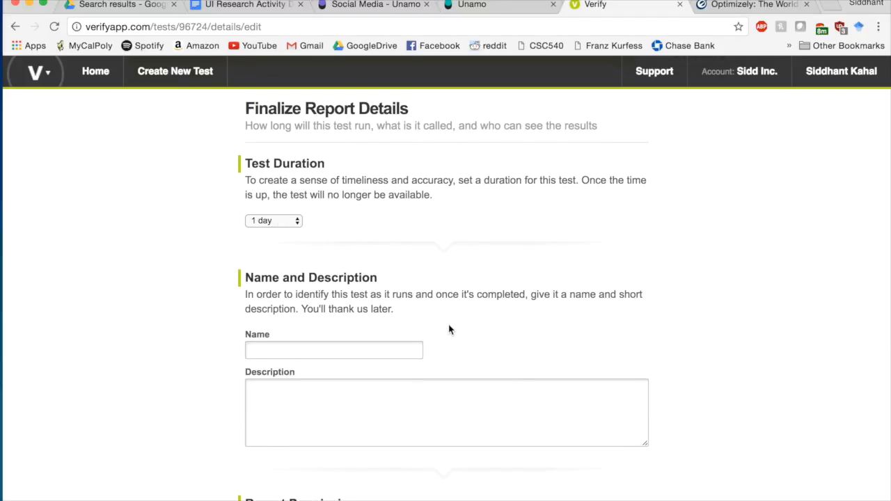
click(380, 345)
text(Buying Books test)
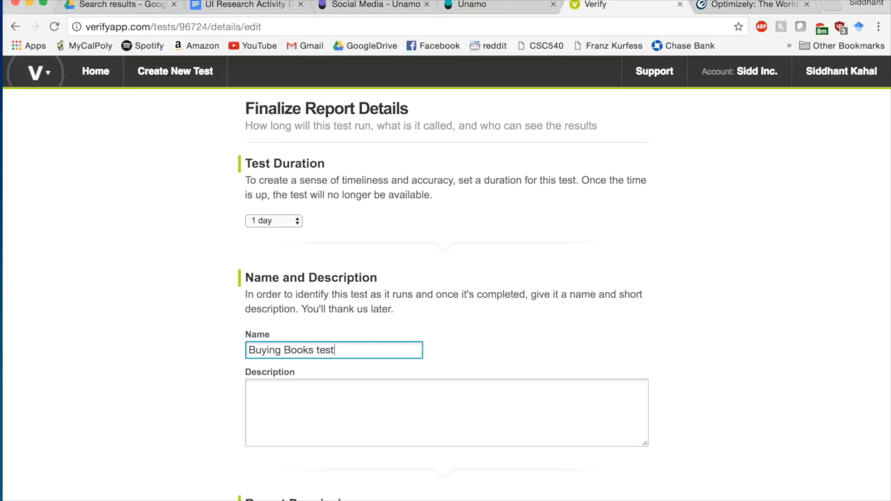
key(BackSpace)
text(T)
click(354, 388)
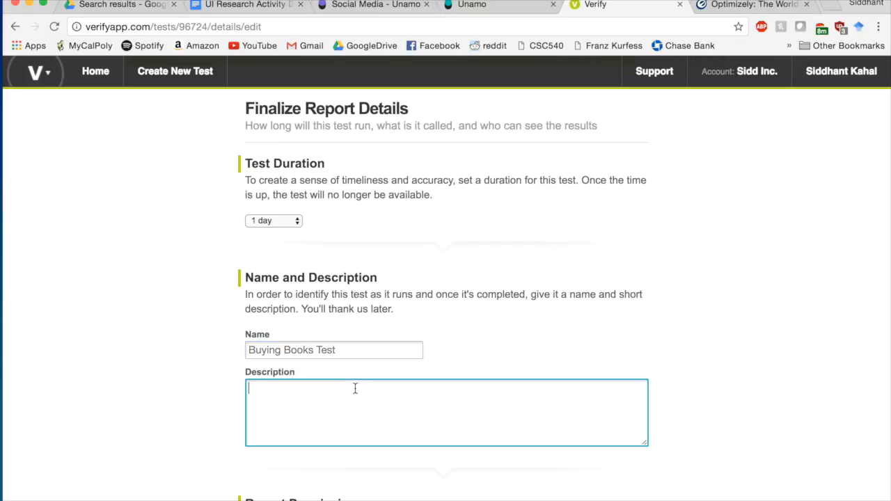
scroll(355, 388, down, 3)
text(B)
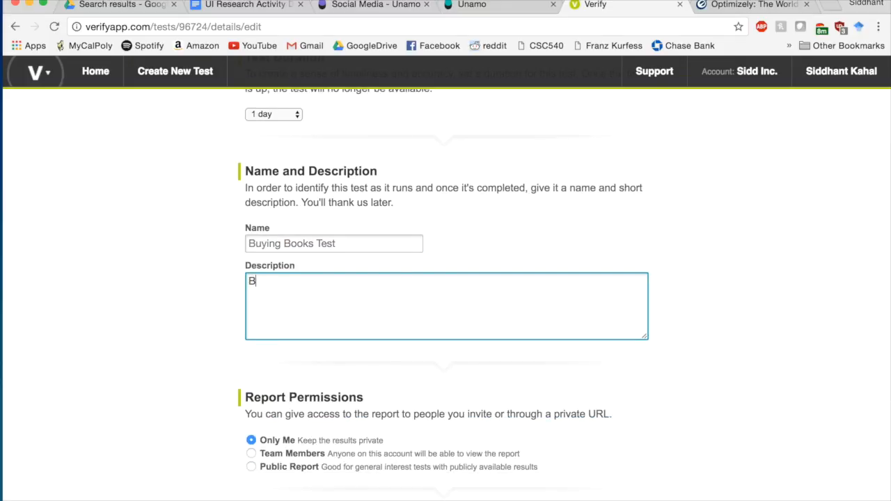
text(asic questions when buying boo)
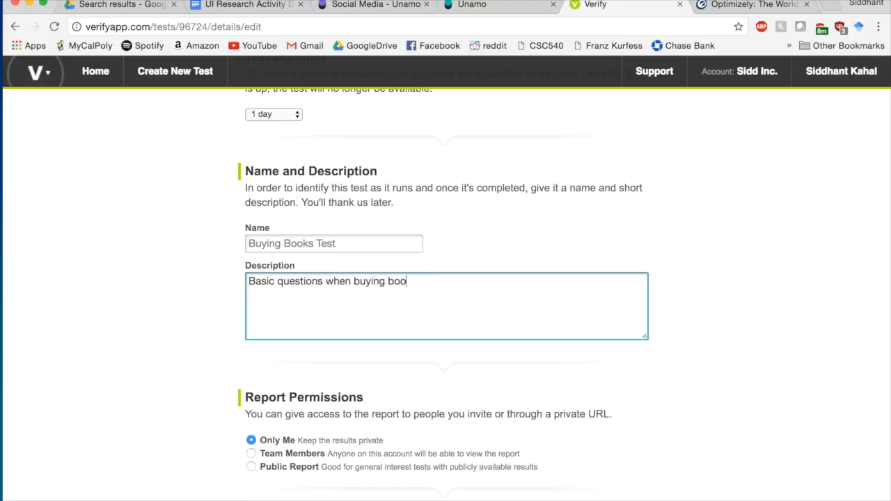
text(ks.)
- Keep report results private to Only Me, set the test state to Live, and start it
scroll(398, 373, down, 2)
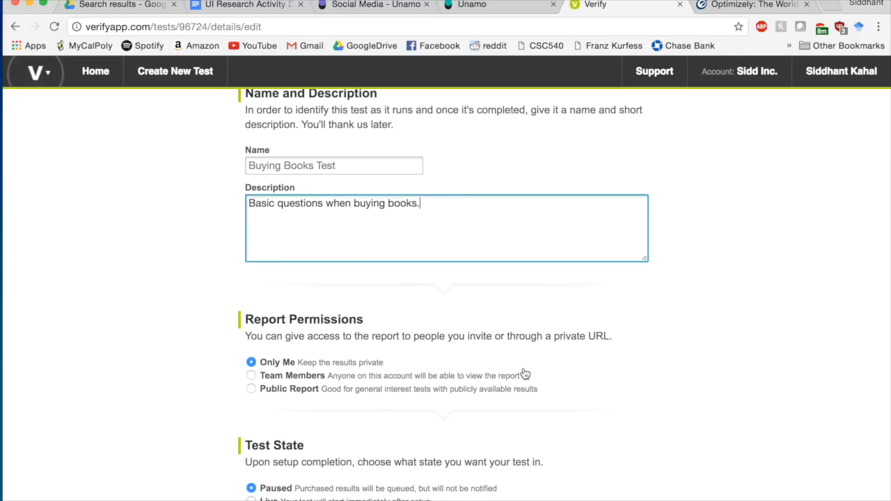
scroll(525, 374, down, 2)
click(251, 313)
click(252, 313)
click(251, 299)
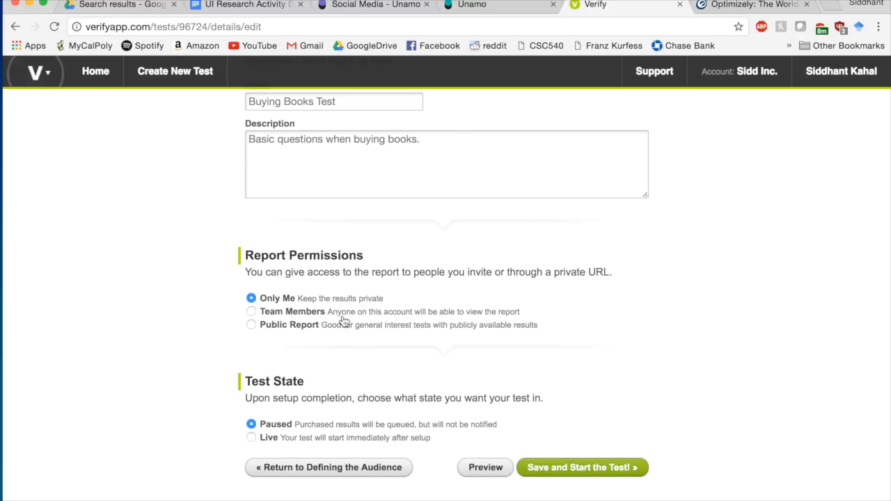
scroll(342, 320, down, 2)
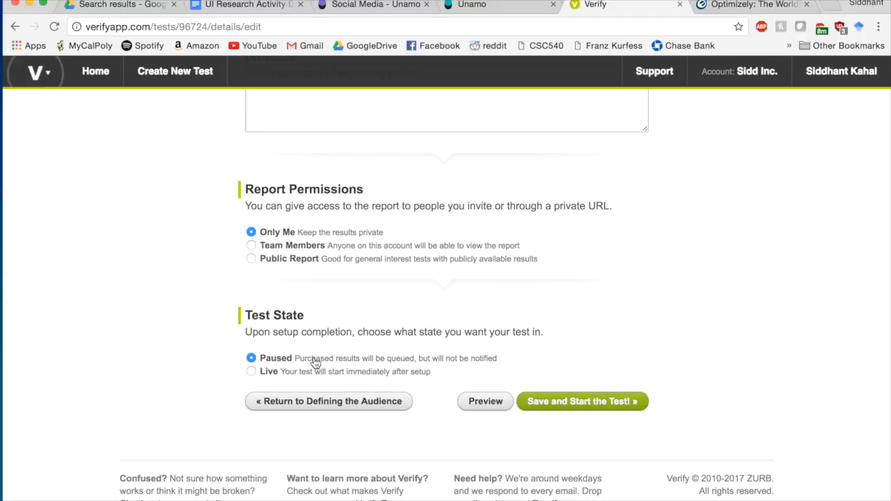
click(251, 371)
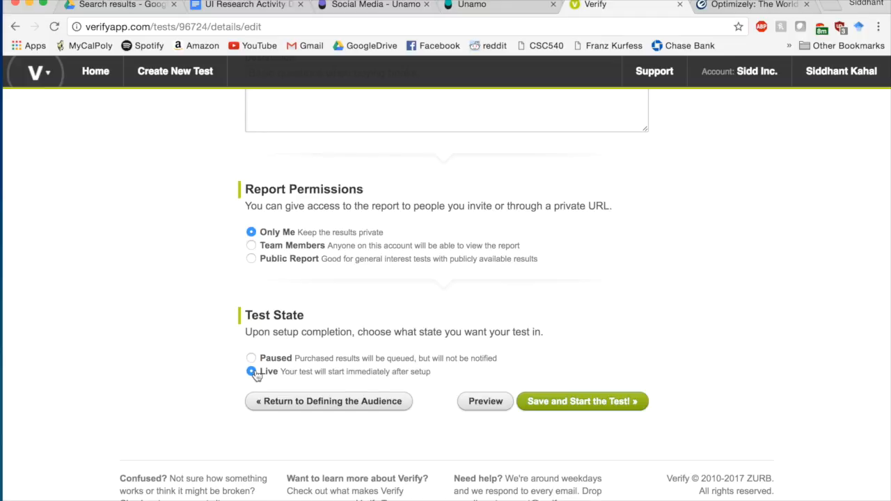
click(589, 409)
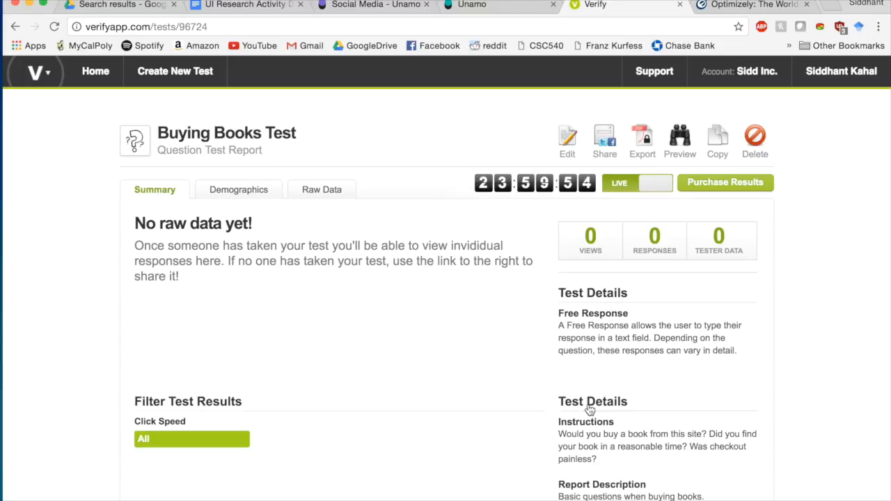
click(234, 195)
scroll(406, 268, down, 3)
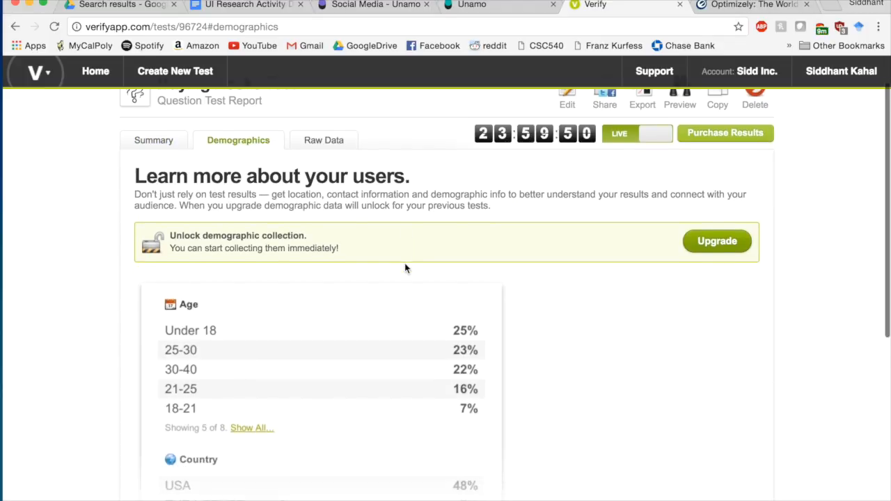
scroll(407, 267, up, 3)
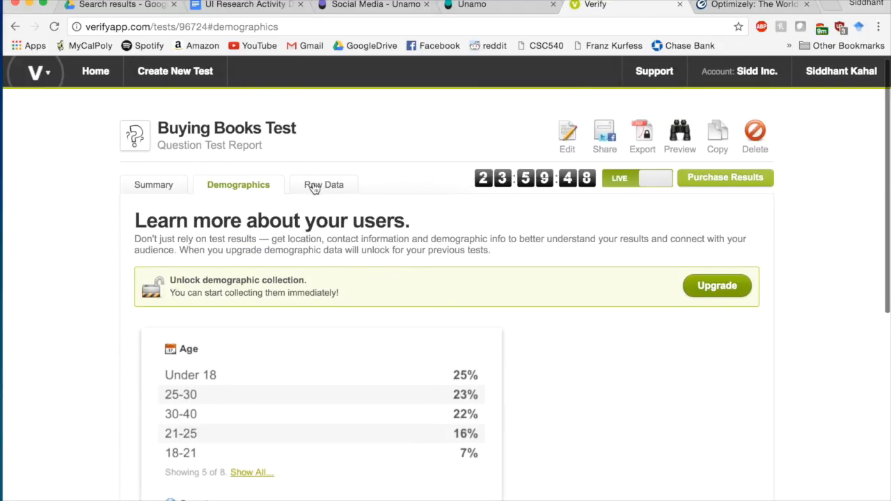
click(313, 189)
click(238, 194)
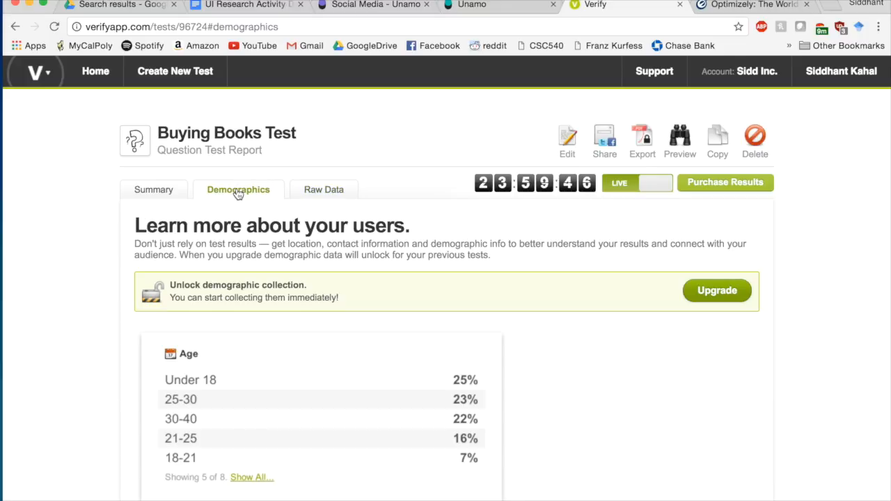
click(159, 191)
scroll(160, 193, down, 5)
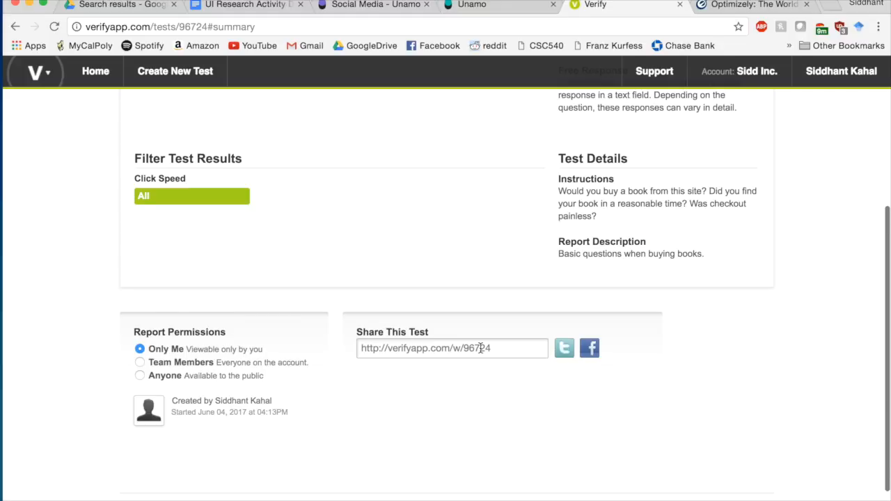
scroll(480, 352, up, 5)
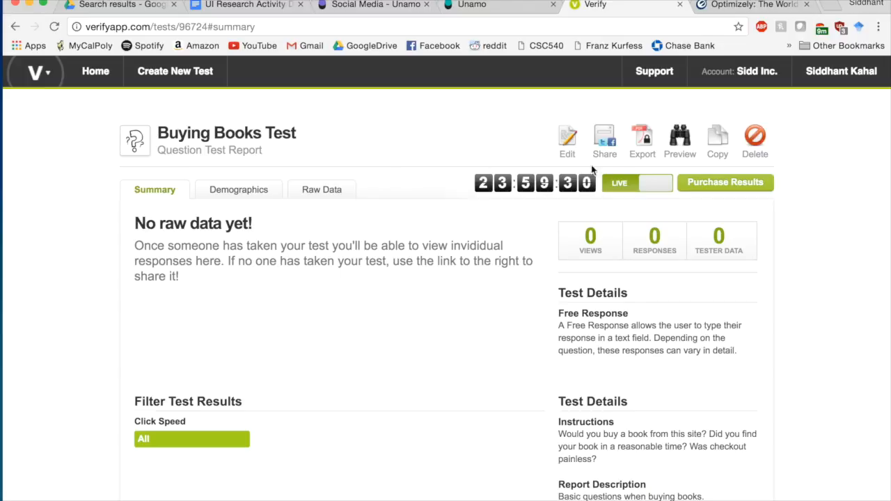
- Browse the Purchase Results package sizes, close the window without buying, and open Your Profile
click(721, 183)
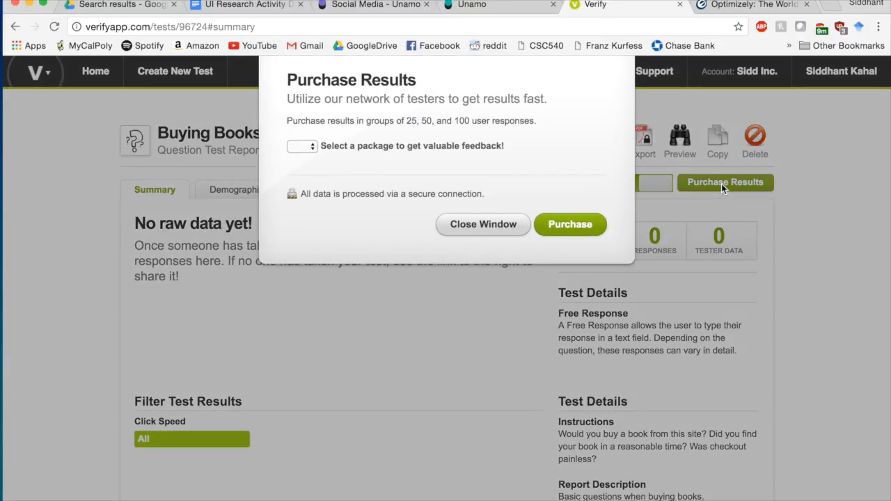
click(310, 148)
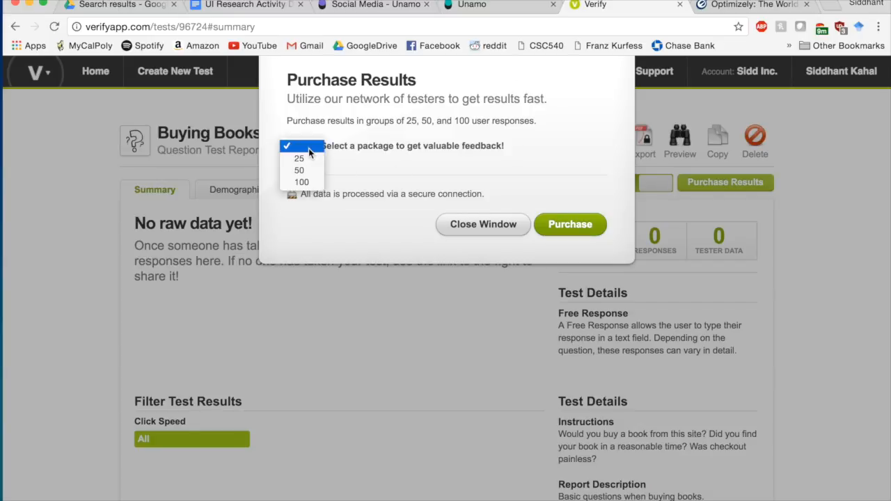
click(449, 164)
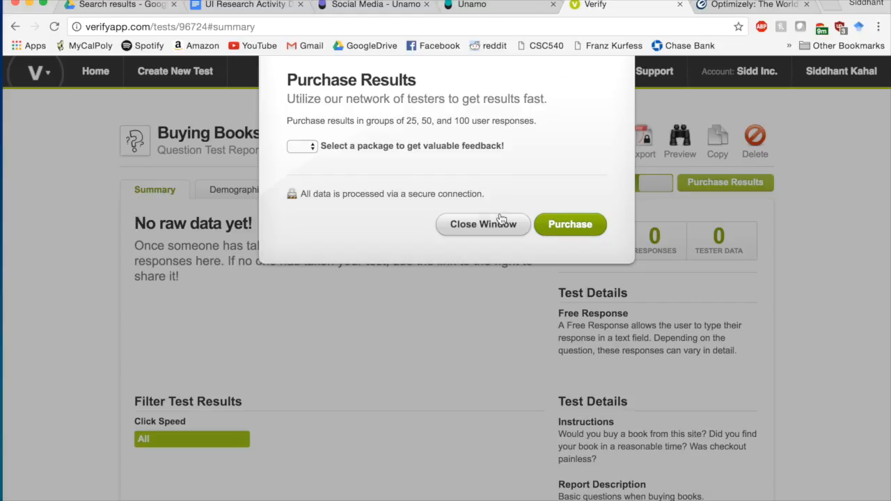
click(499, 228)
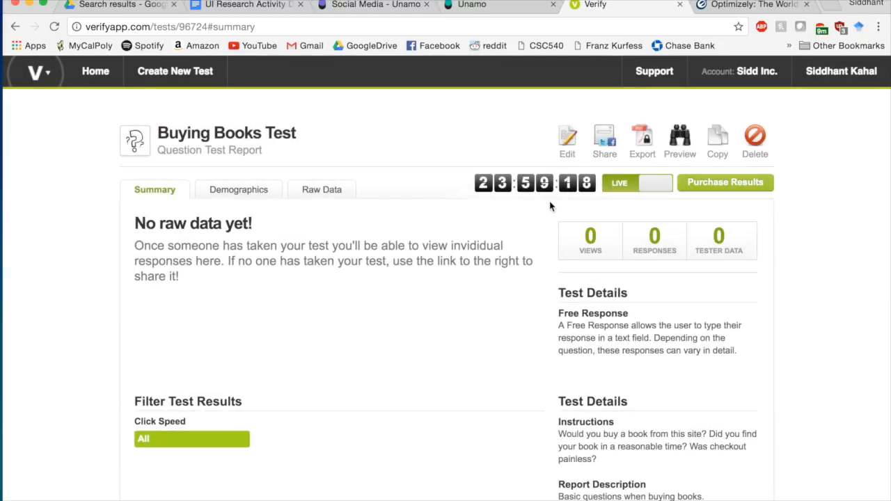
click(841, 71)
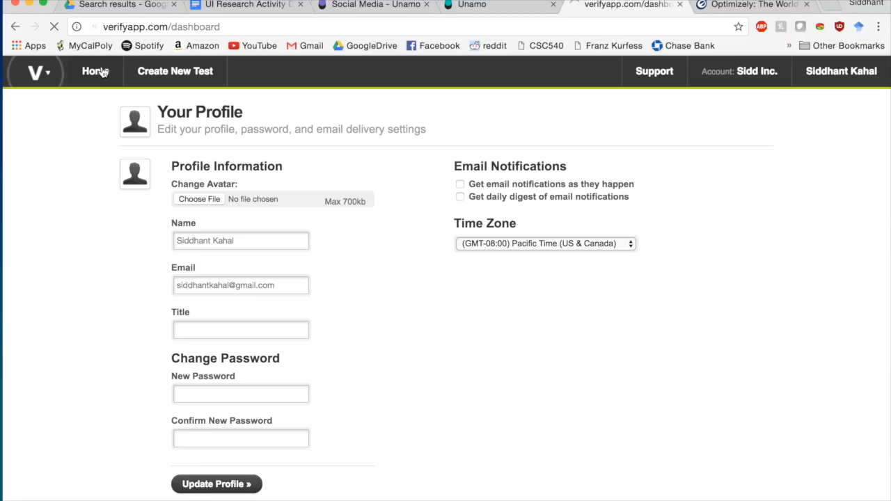
- Return to the dashboard, filter it to All tests, and reveal the Create New Test dropdown
click(97, 71)
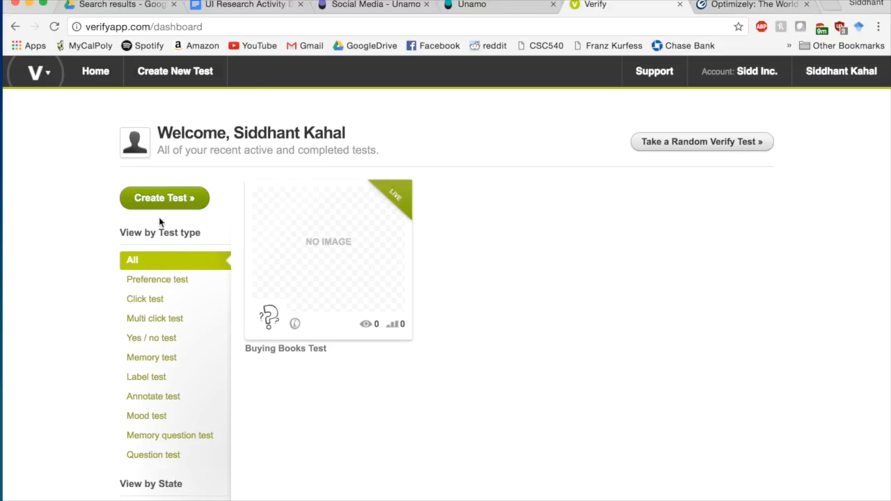
scroll(159, 216, down, 5)
scroll(159, 216, up, 5)
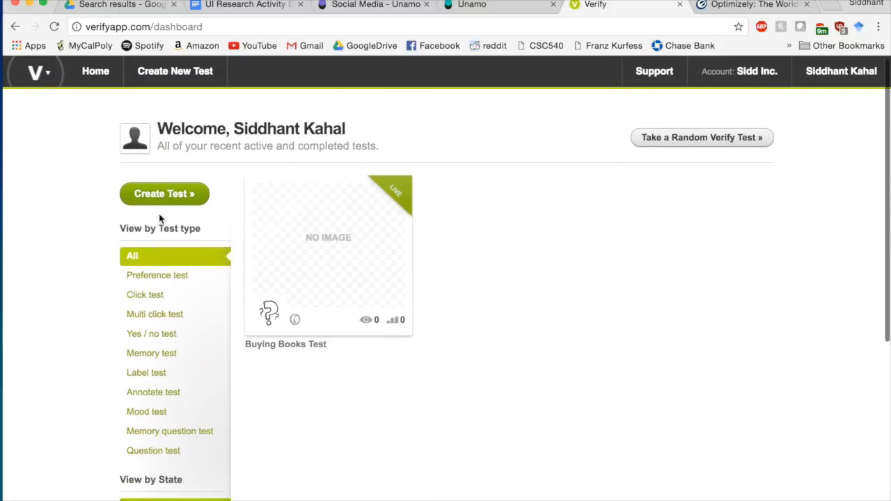
click(136, 259)
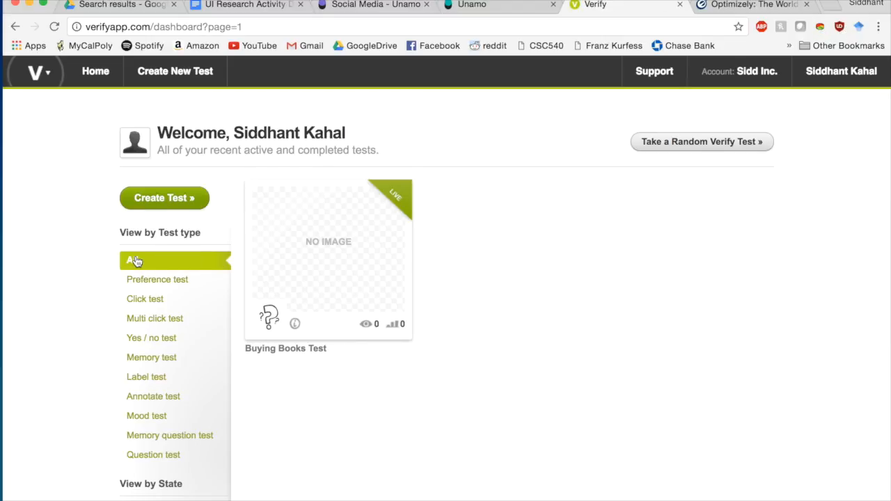
click(139, 150)
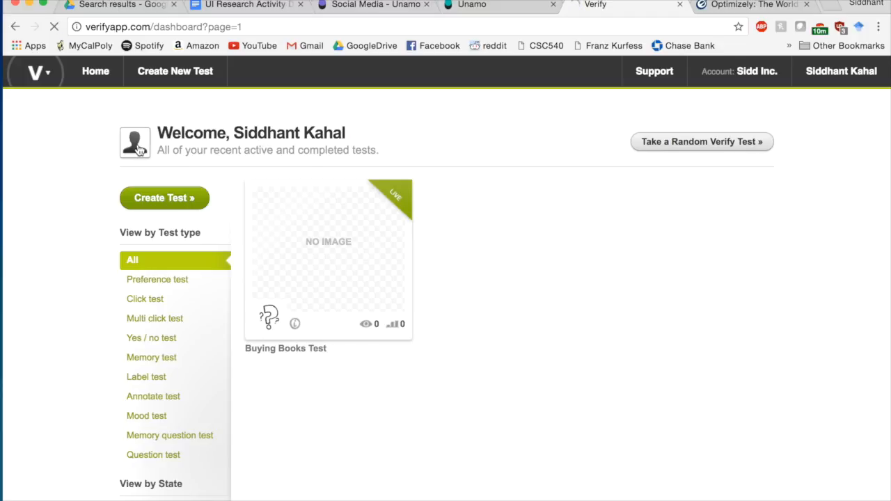
mouse_move(129, 81)
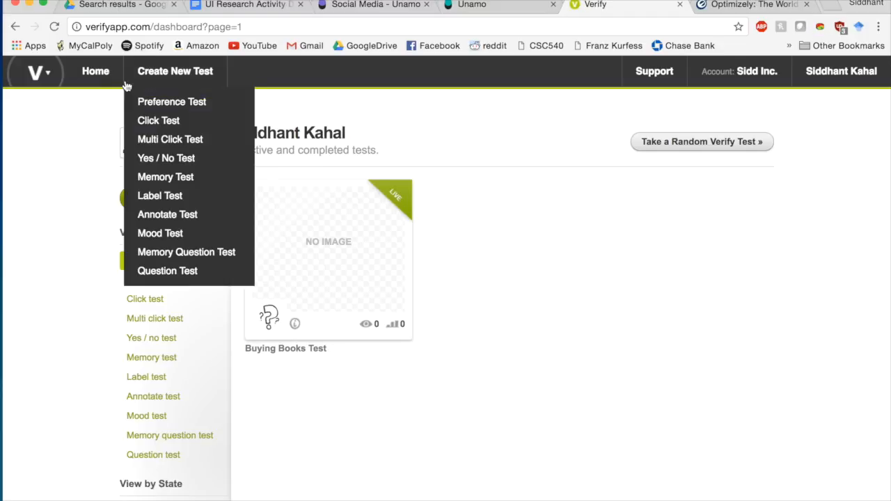
- Create a Multi Click Test and open the Choose File picker under Upload an Image
click(173, 141)
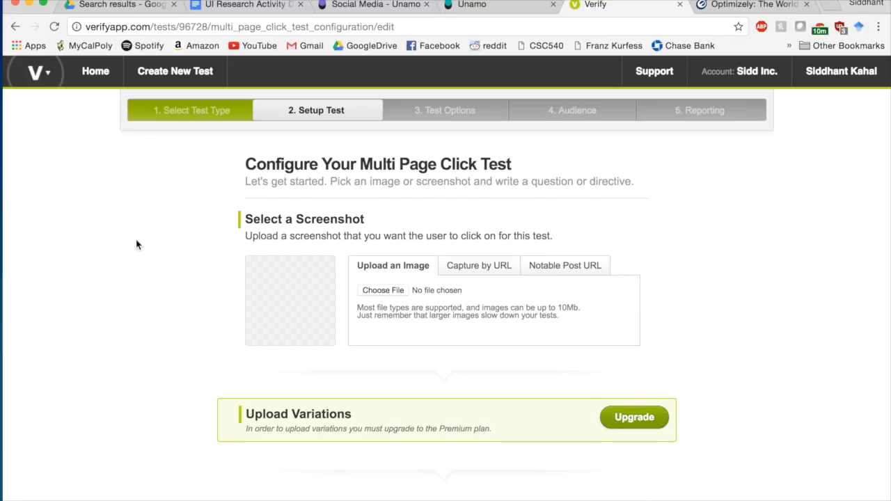
scroll(136, 244, down, 10)
scroll(136, 245, down, 3)
scroll(137, 244, up, 15)
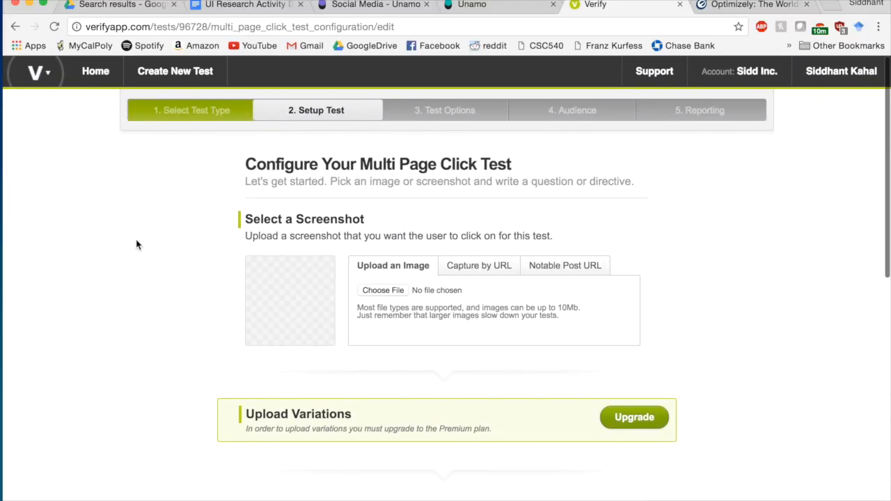
scroll(137, 244, down, 14)
scroll(137, 244, up, 14)
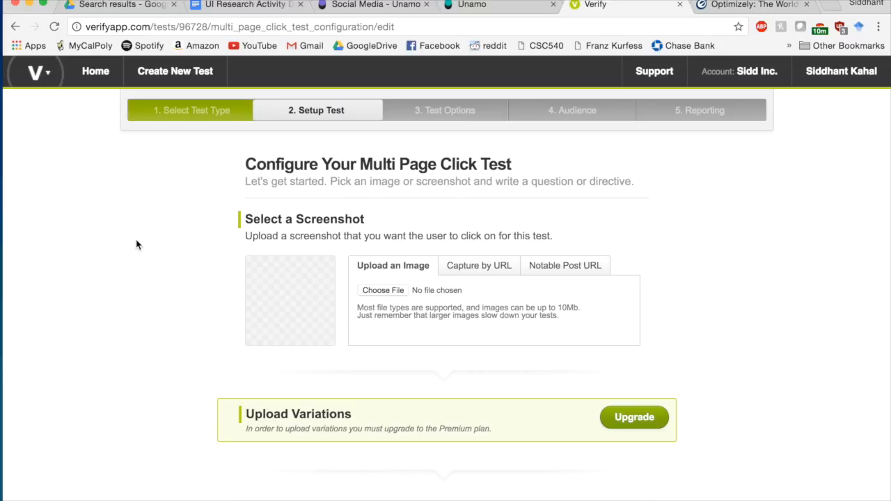
scroll(136, 244, down, 3)
scroll(137, 244, up, 3)
scroll(137, 244, down, 5)
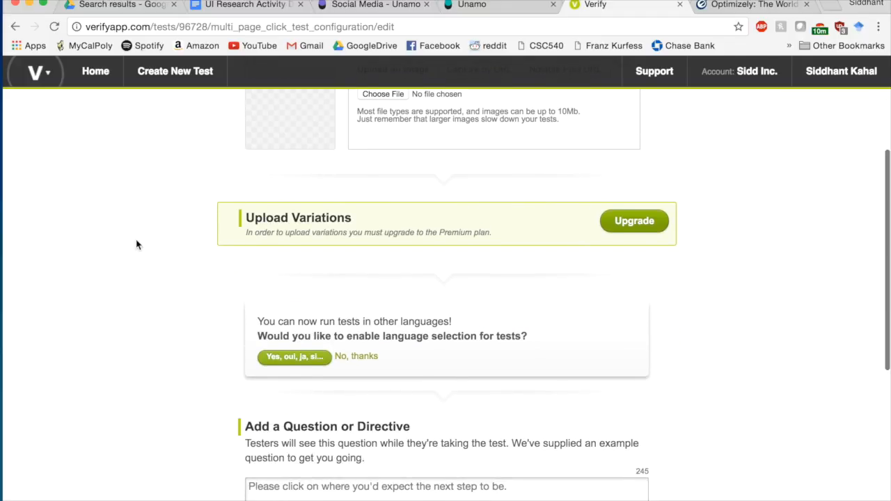
scroll(136, 245, up, 3)
scroll(137, 245, up, 2)
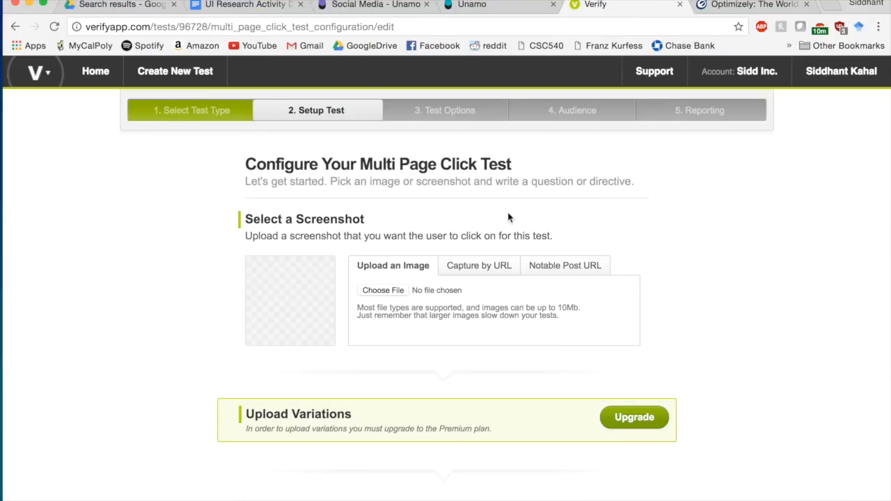
scroll(454, 245, down, 1)
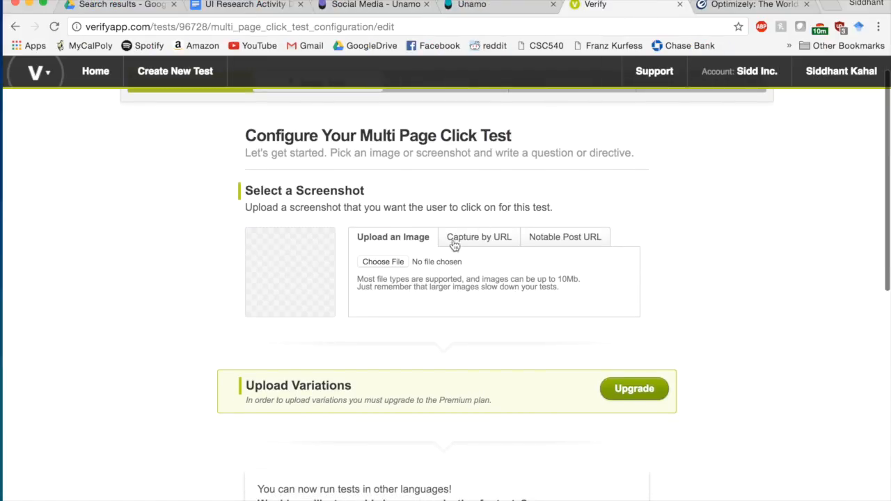
click(384, 262)
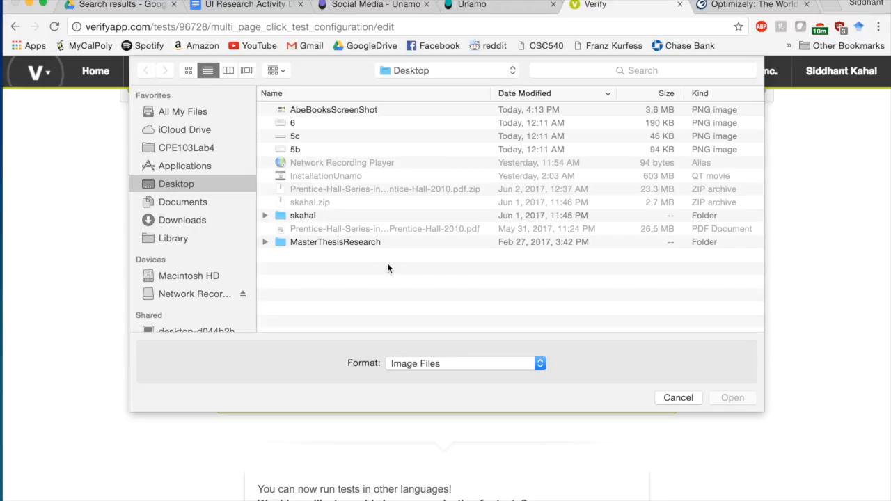
- Upload AbeBooksScreenShot from the Desktop as the test's first screen
double_click(333, 110)
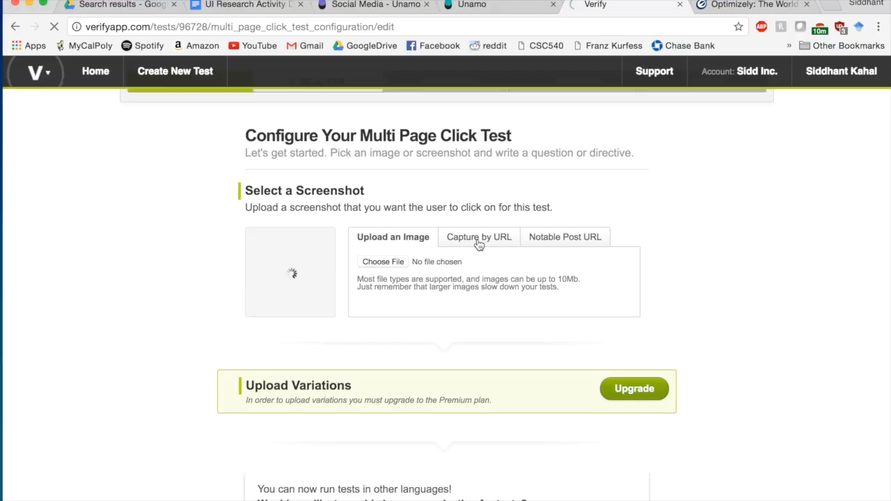
scroll(632, 229, down, 2)
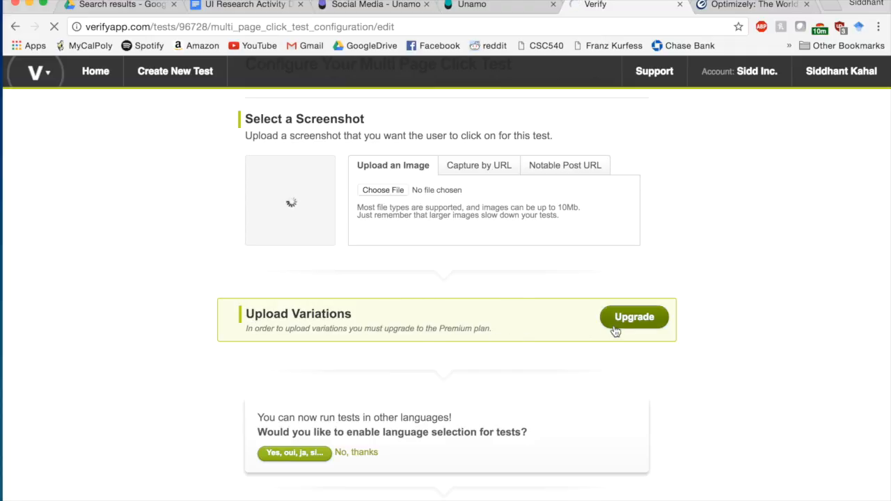
scroll(727, 341, down, 3)
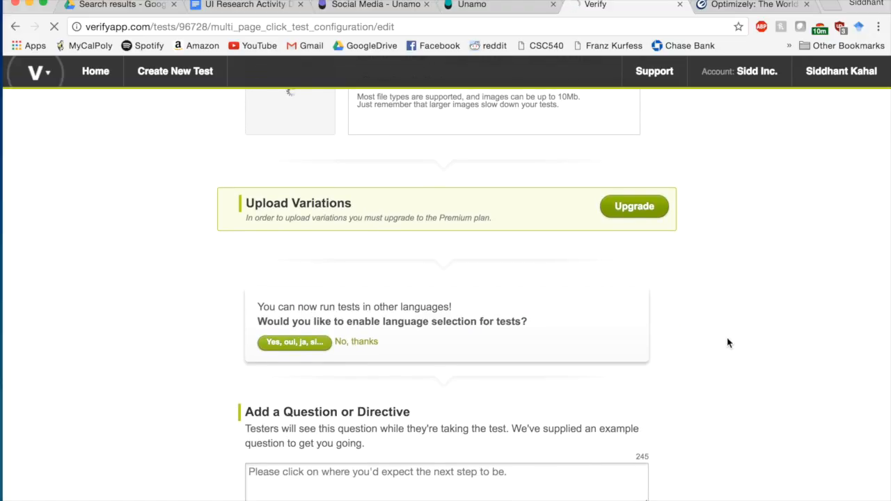
scroll(727, 343, down, 7)
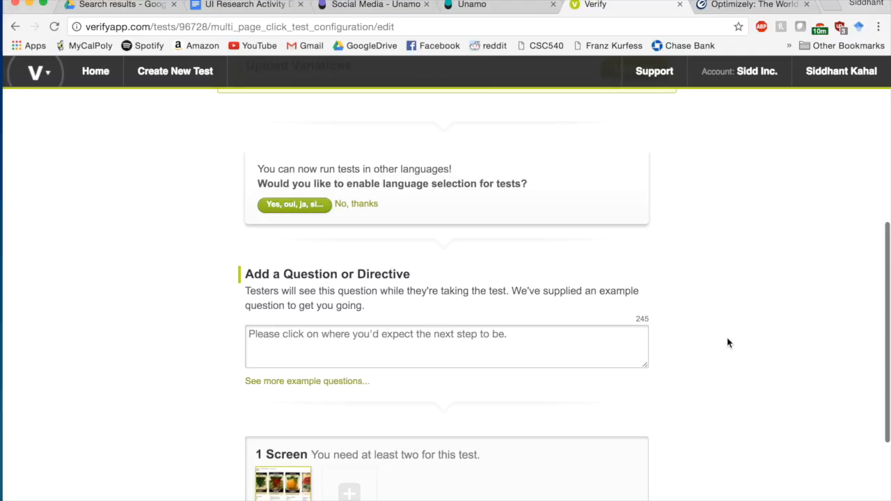
scroll(727, 343, up, 10)
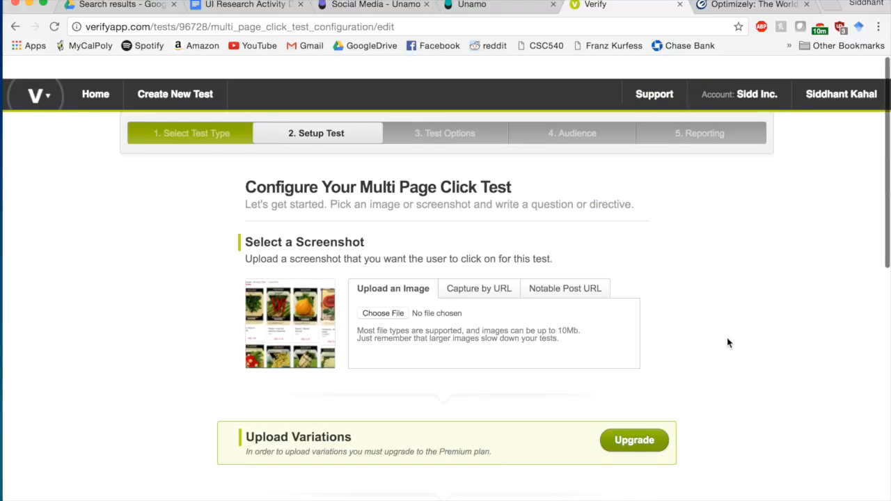
scroll(727, 342, down, 8)
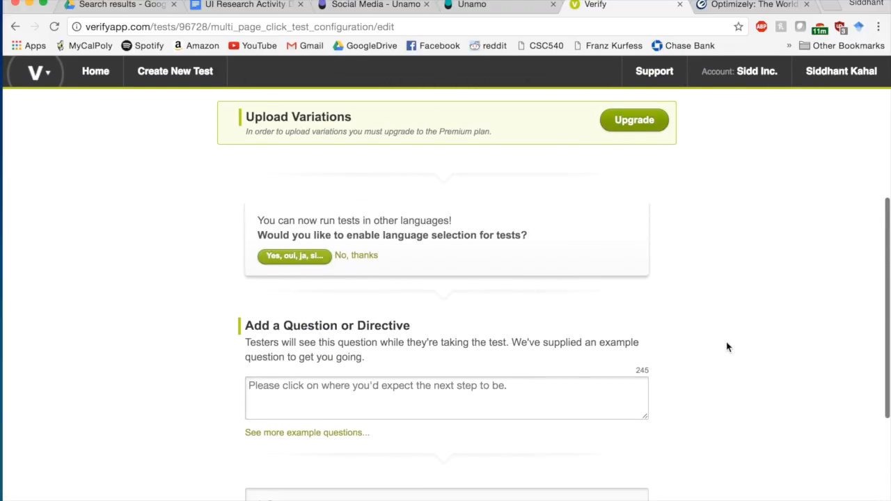
scroll(726, 348, down, 1)
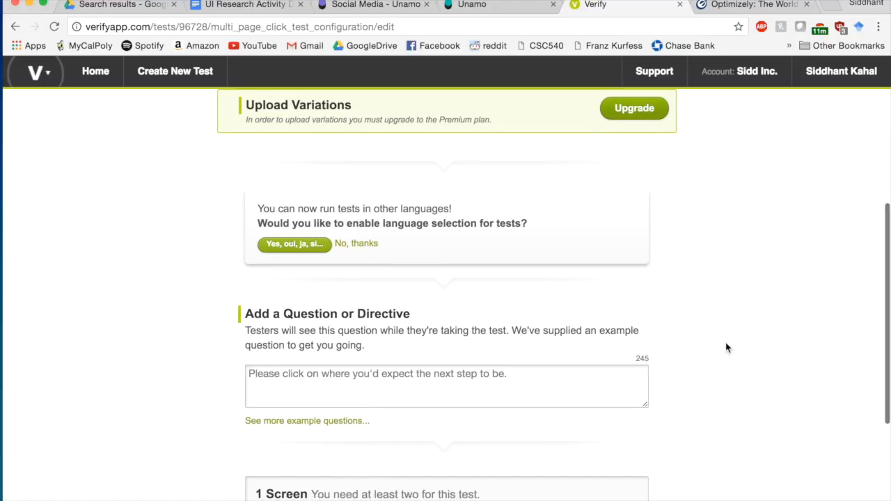
scroll(483, 249, down, 2)
scroll(482, 248, down, 2)
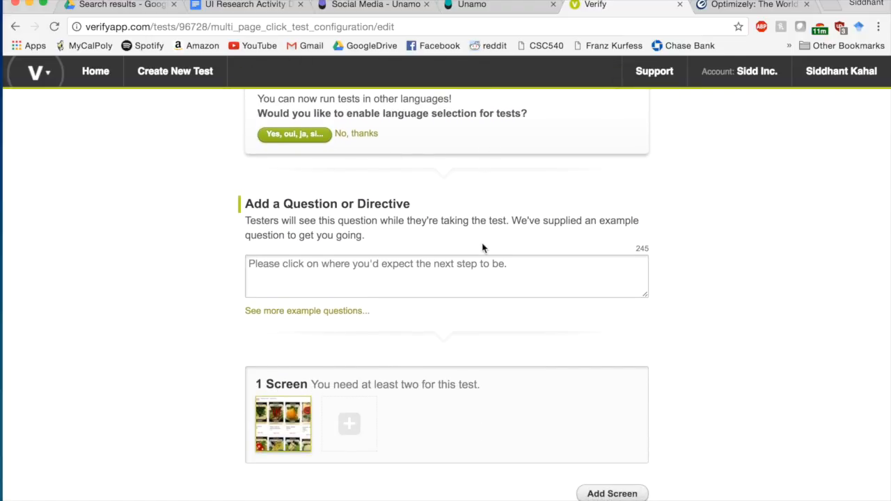
- Replace the example question with 'Is this page too complicated or busy?' and add a second screen
click(462, 269)
triple_click(462, 269)
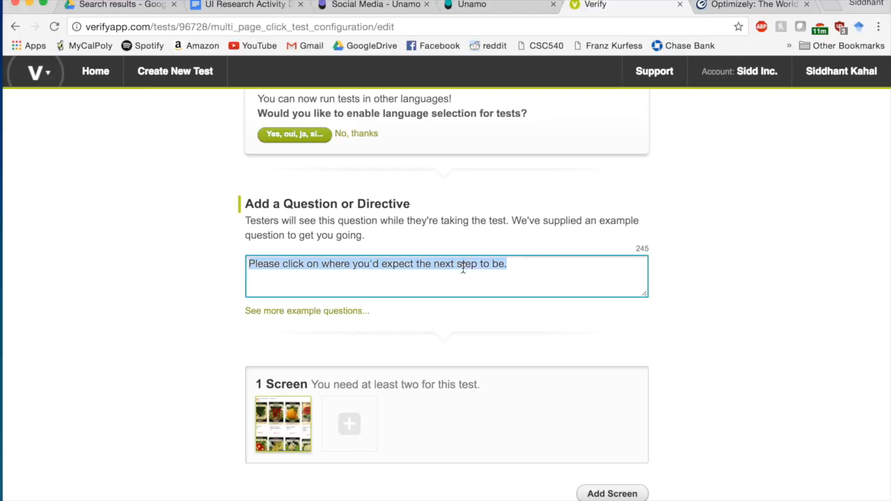
text(Do )
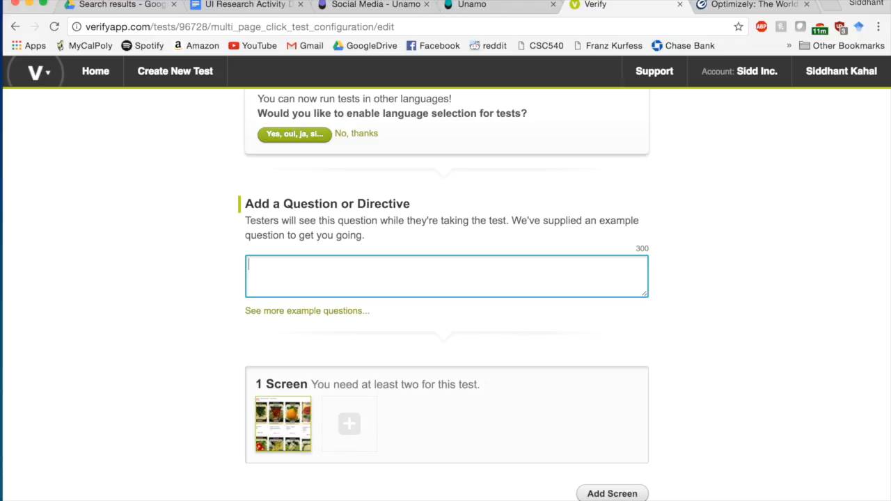
text(this page too compl)
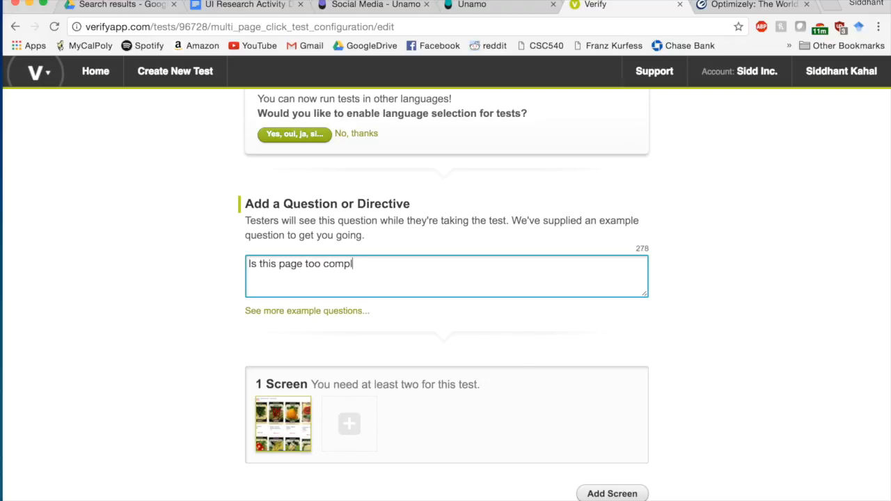
text(icated of)
text( busy)
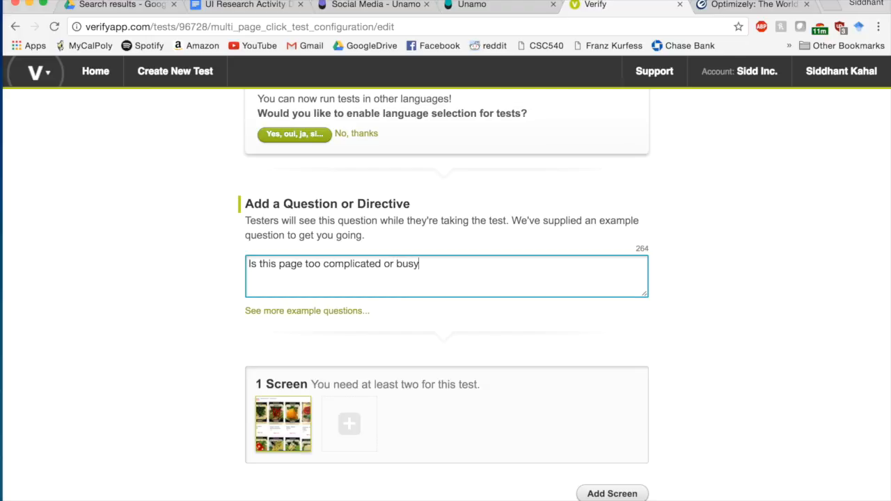
scroll(445, 293, down, 3)
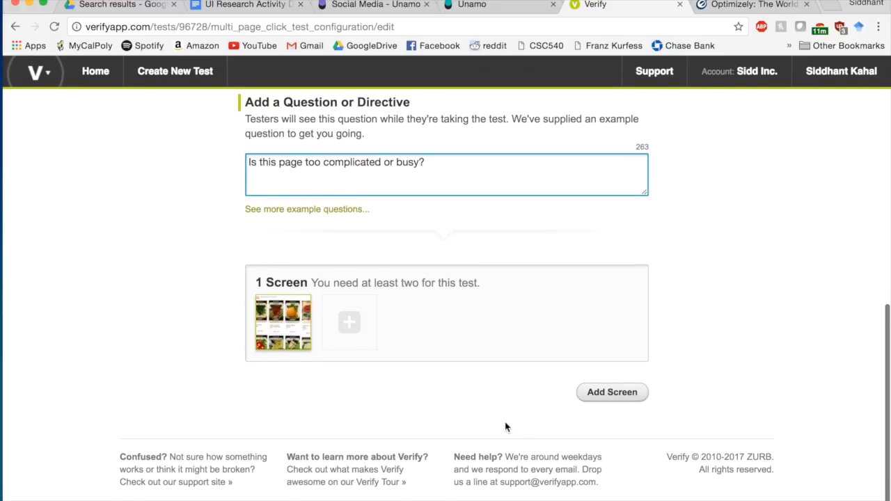
scroll(506, 428, up, 10)
scroll(506, 428, down, 5)
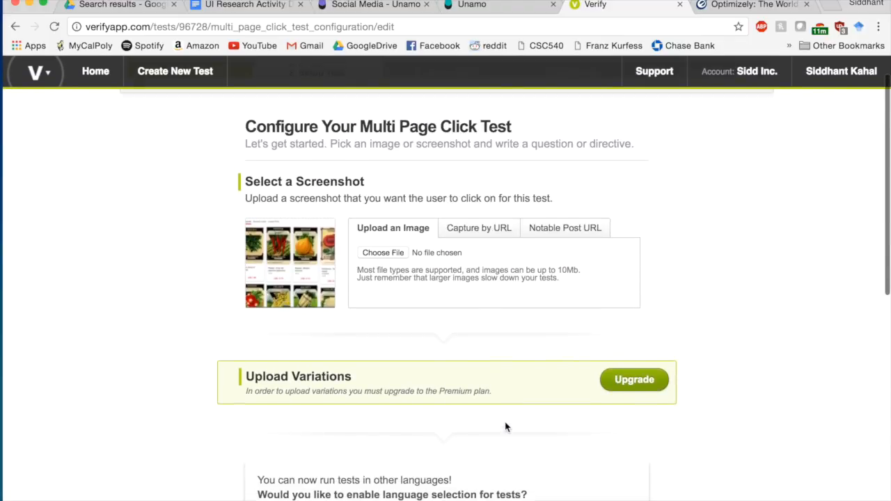
scroll(506, 428, down, 3)
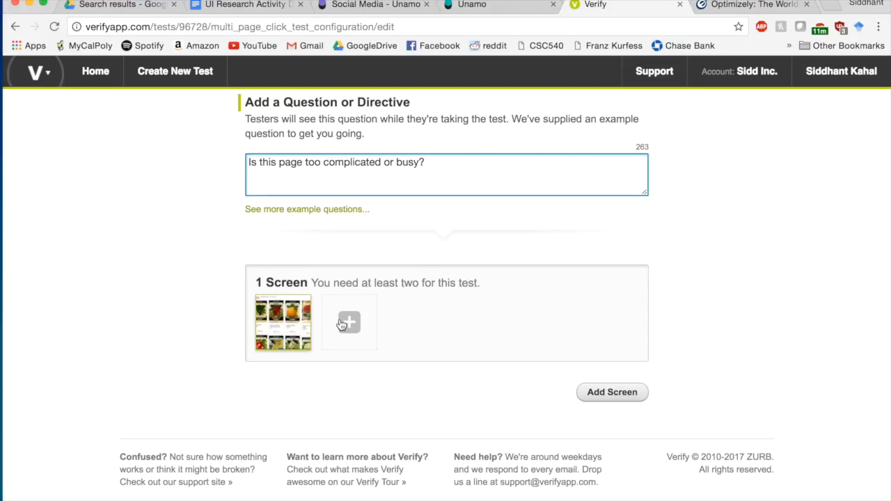
scroll(341, 324, up, 7)
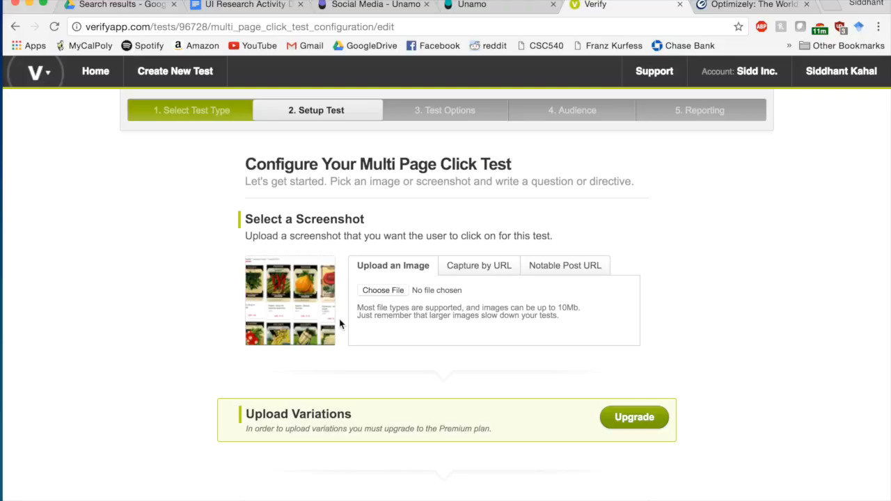
scroll(340, 323, down, 1)
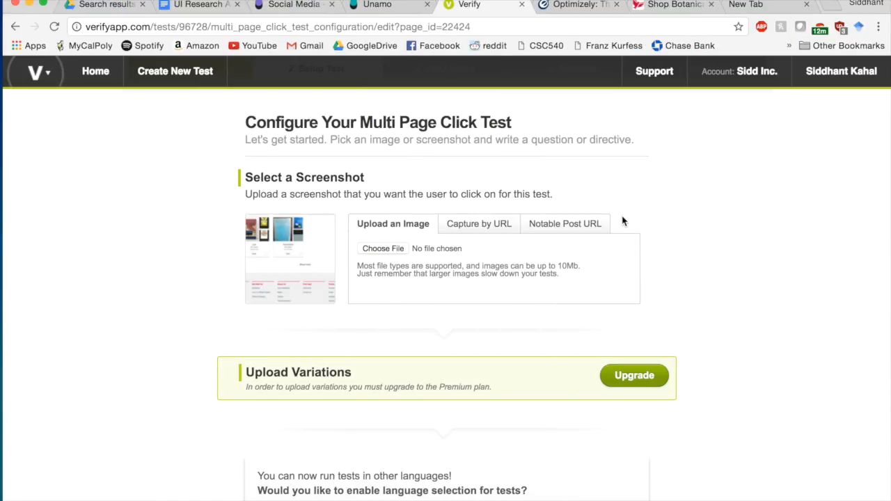
scroll(623, 221, down, 6)
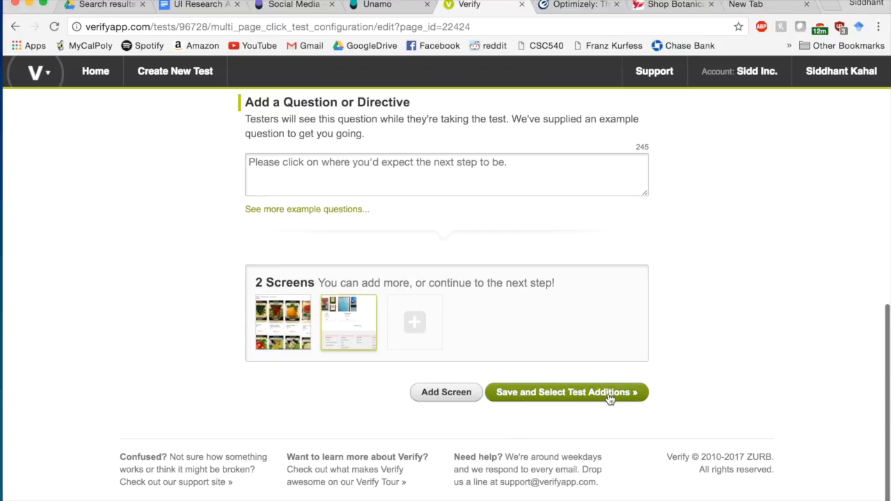
- Save the two screens and the test options to reach the audience step
click(585, 402)
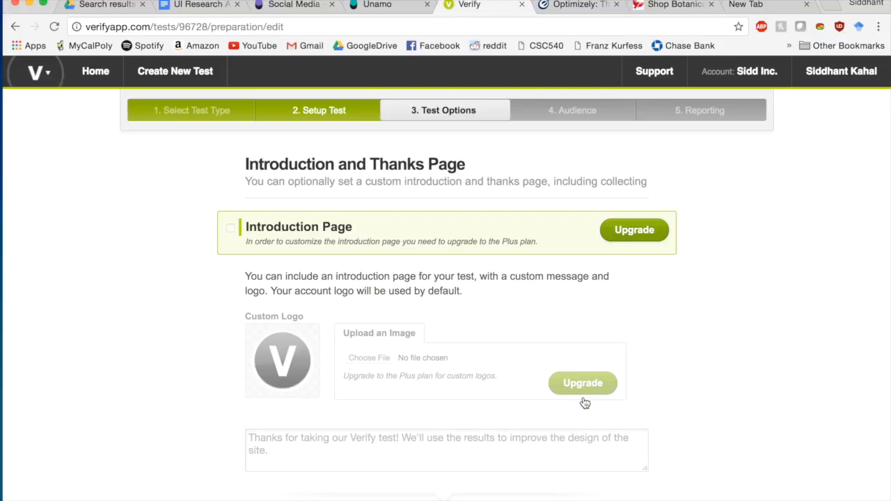
scroll(637, 299, down, 5)
scroll(638, 299, down, 14)
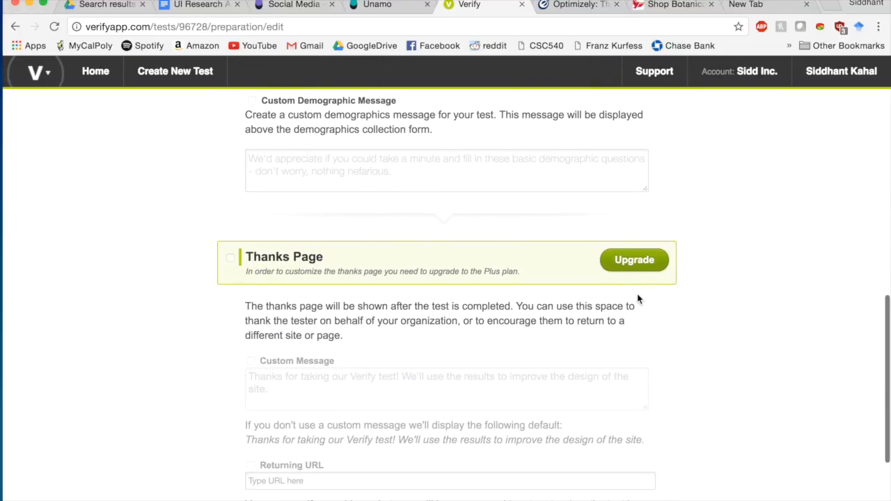
scroll(637, 299, down, 5)
click(578, 390)
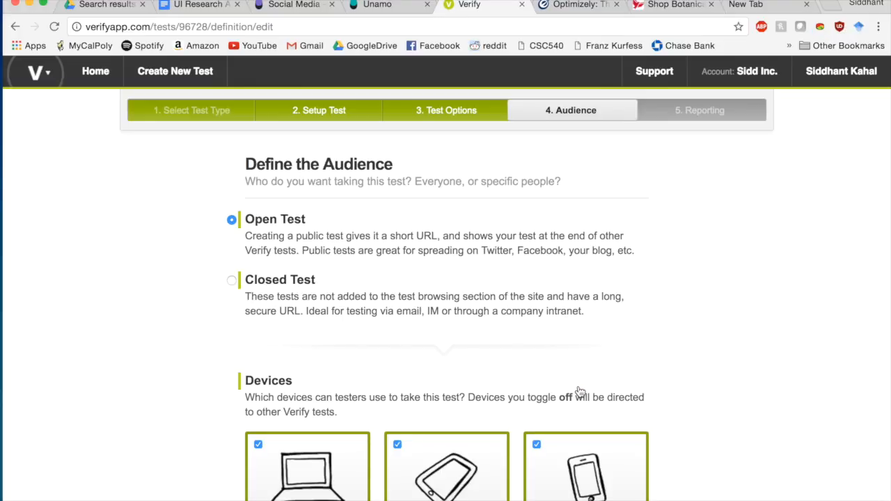
- Leave Open Test with all device types checked and continue to Finalize Report Details
scroll(680, 312, down, 4)
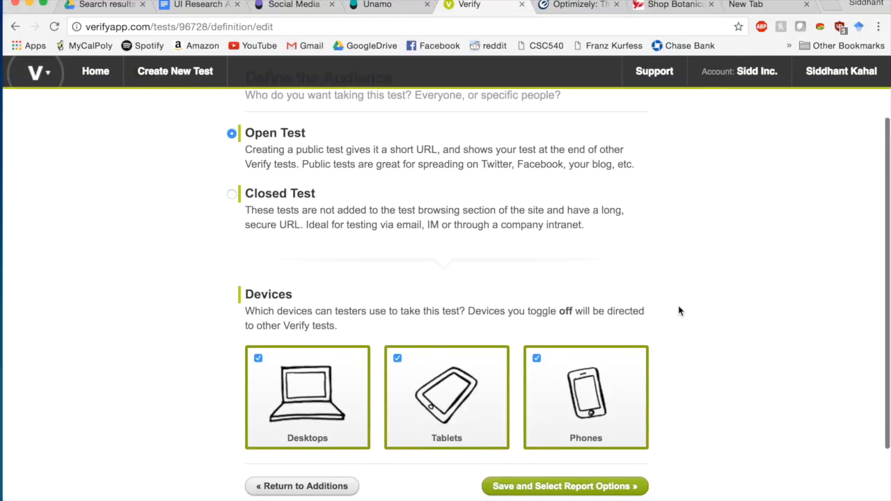
scroll(680, 311, up, 3)
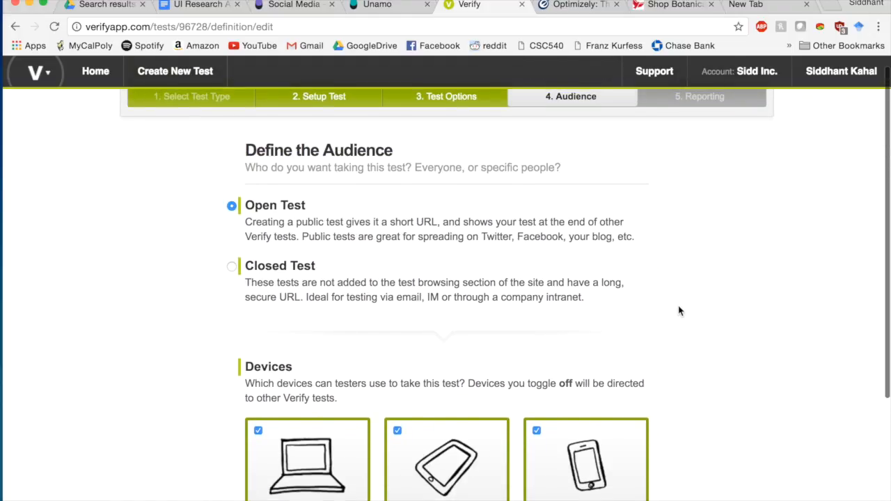
scroll(678, 308, down, 4)
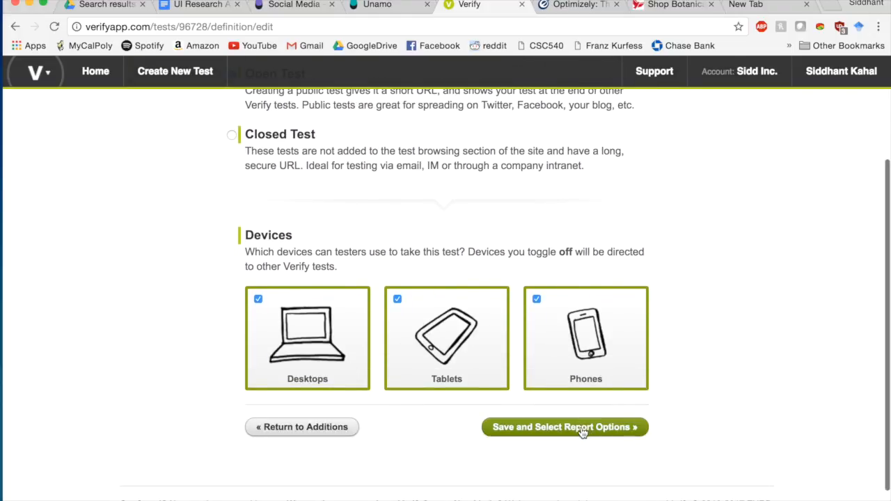
scroll(582, 432, up, 2)
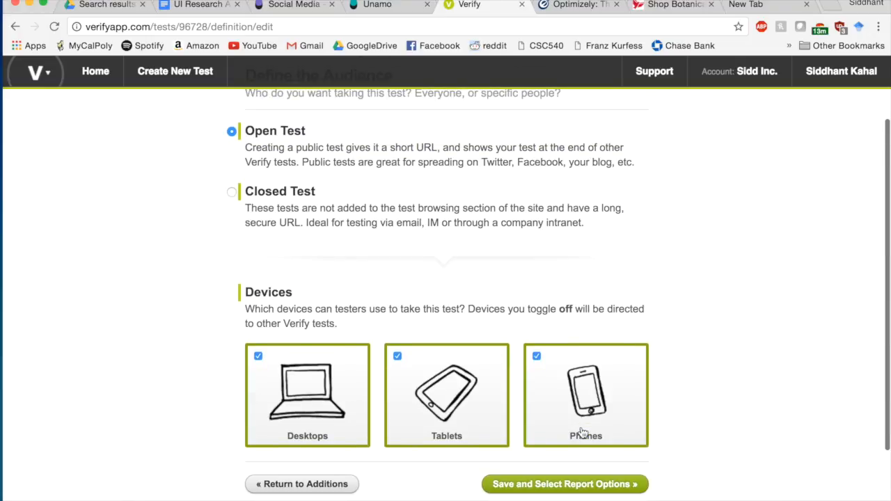
scroll(582, 431, up, 3)
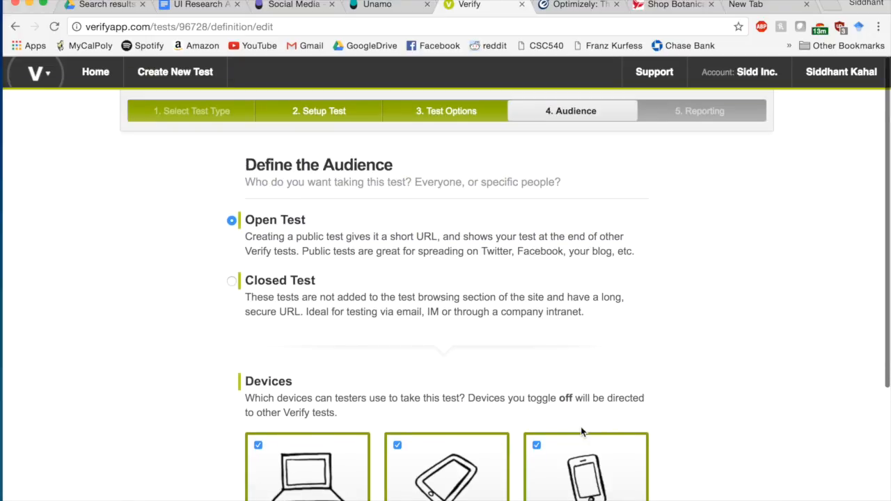
scroll(582, 431, down, 3)
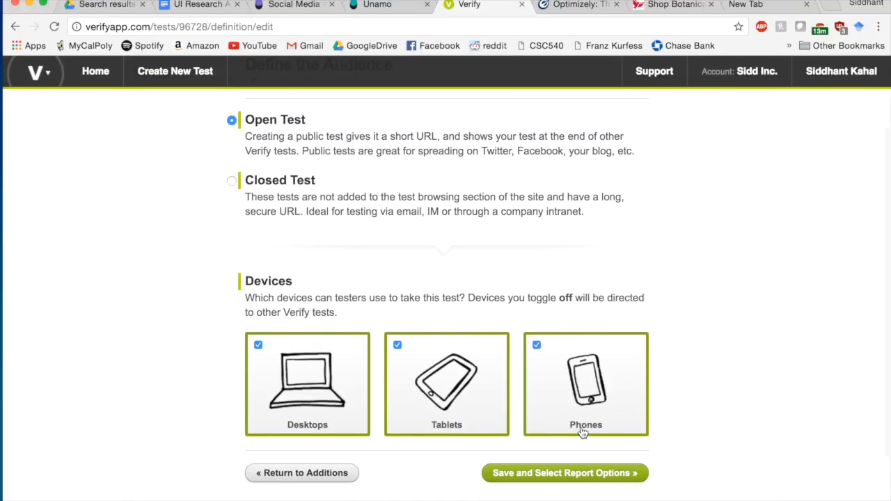
click(568, 474)
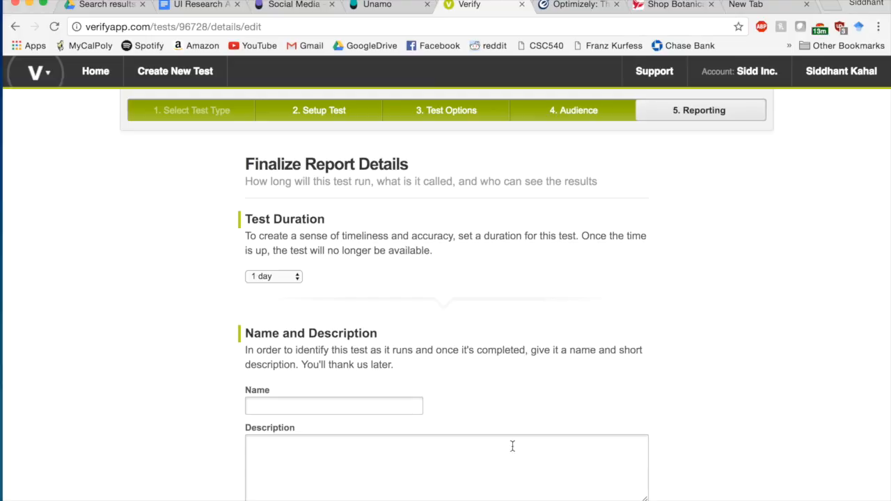
- Name the test 'Buying Books Test Abe Books', grant Team Members report access, and save it paused
scroll(443, 318, down, 3)
click(378, 300)
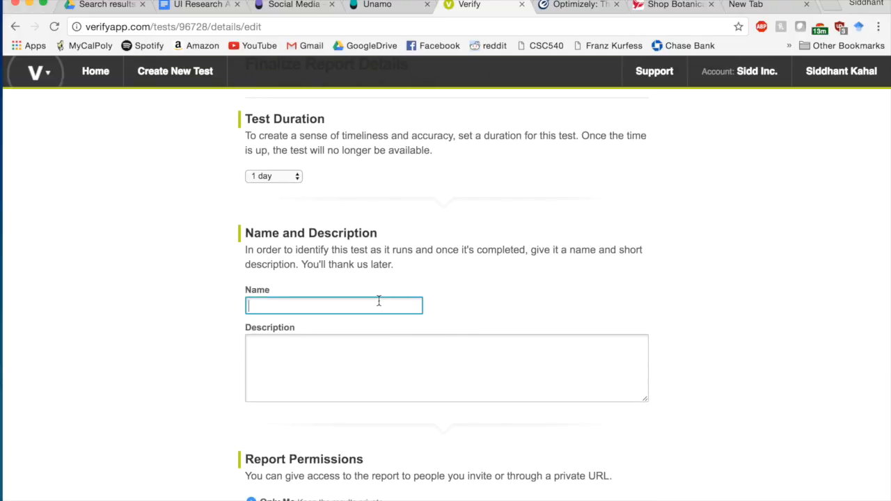
text(Books screen shots.)
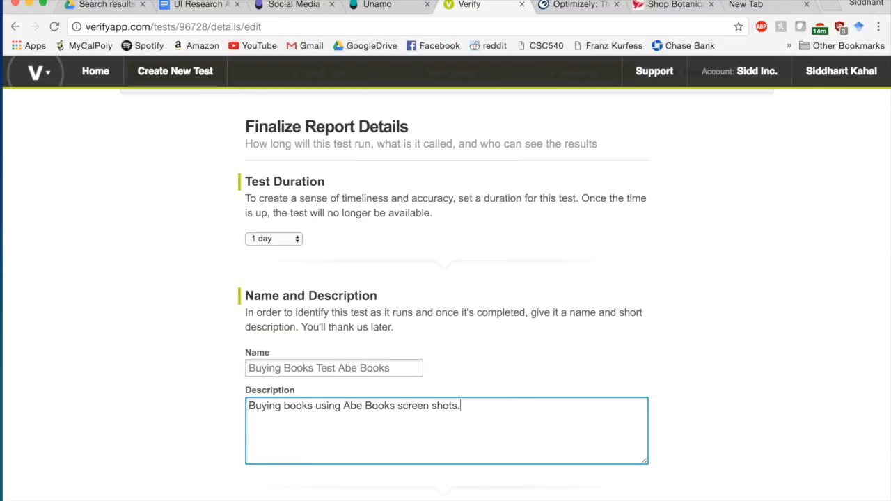
scroll(248, 470, down, 5)
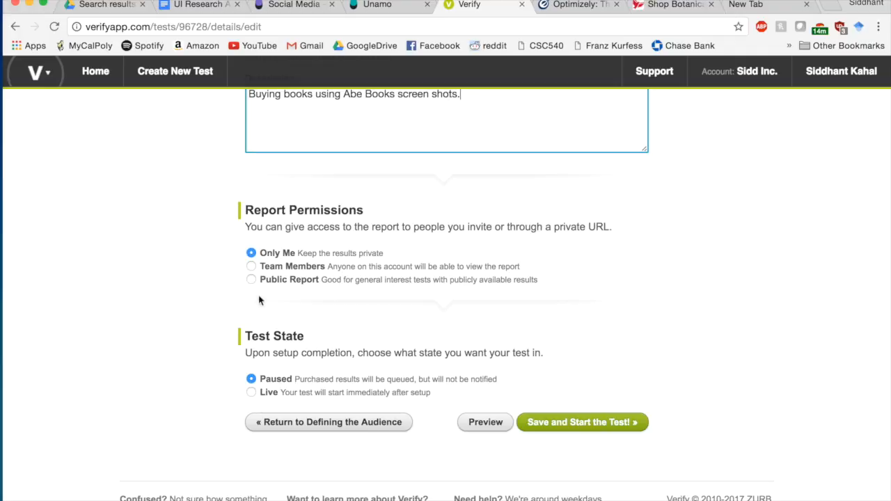
click(251, 266)
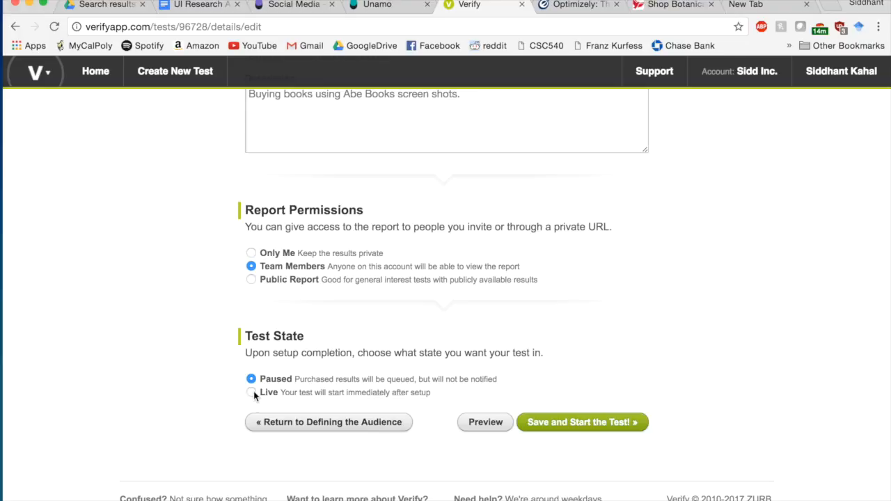
click(595, 429)
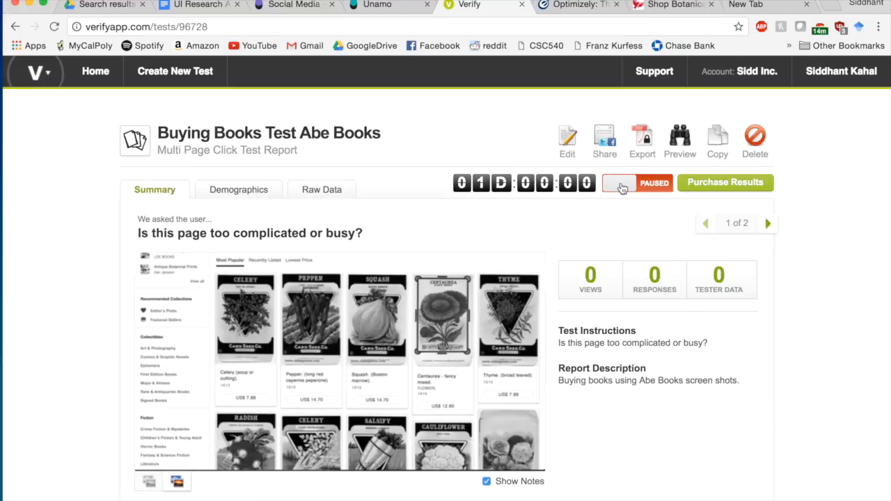
- Switch the Buying Books Test Abe Books status to Live, then back to Paused, and review the page
click(621, 185)
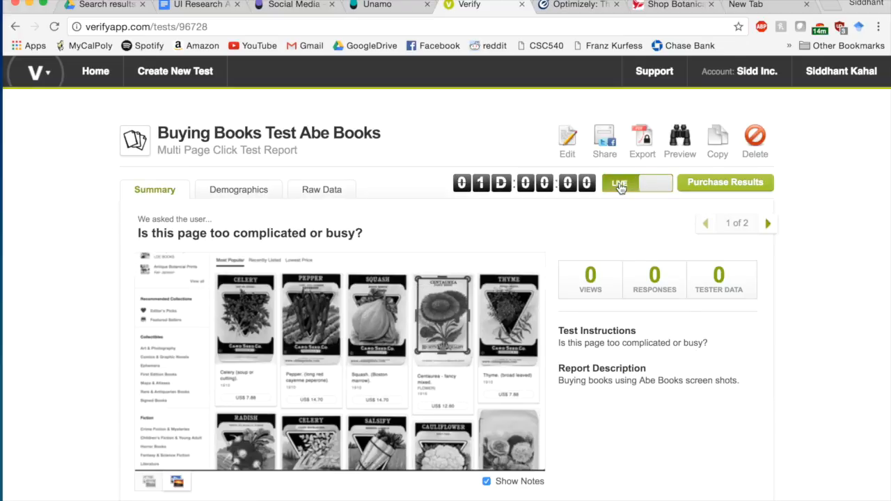
click(639, 185)
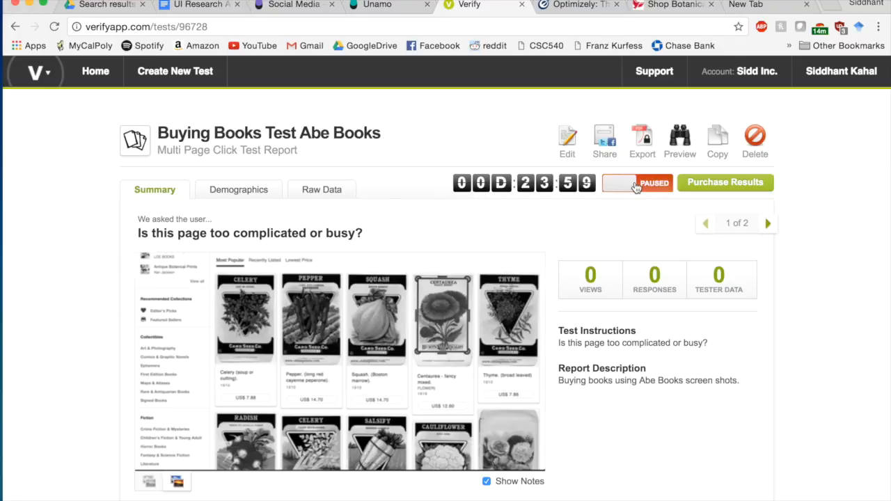
scroll(441, 285, down, 2)
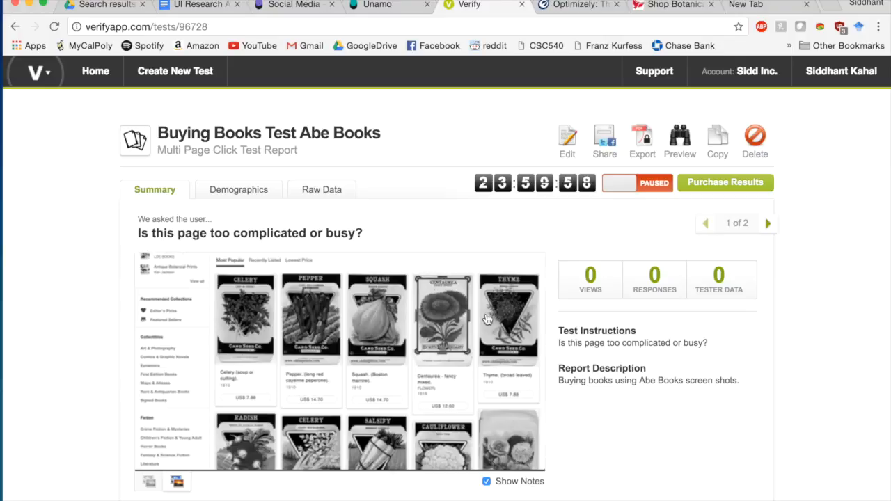
scroll(488, 320, down, 2)
scroll(487, 321, down, 1)
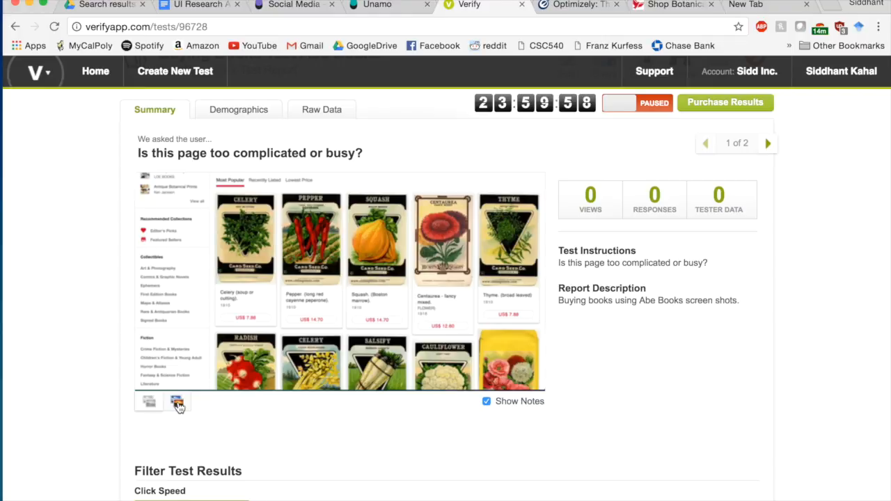
scroll(178, 407, down, 5)
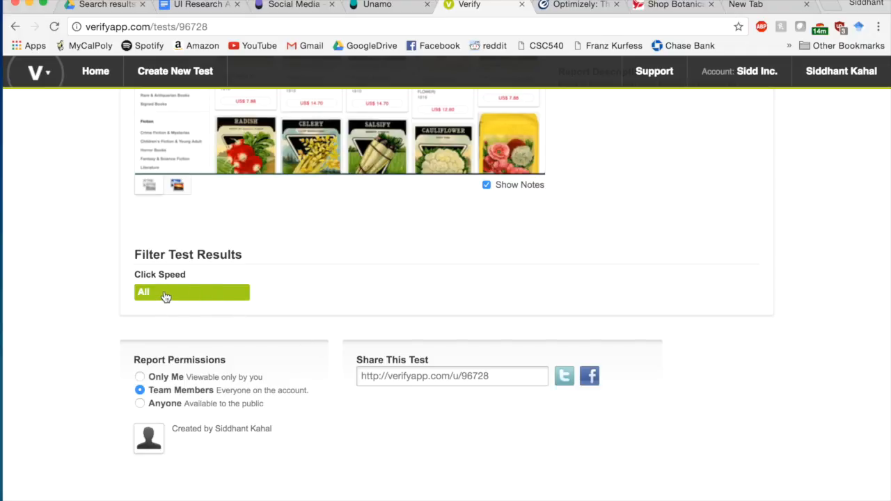
scroll(165, 296, up, 6)
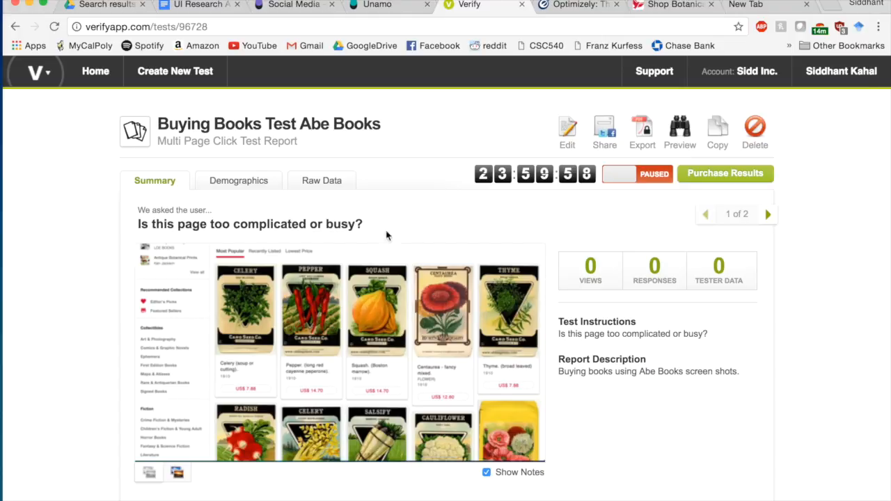
- Look through the Demographics, Raw Data and Summary result tabs, then go back Home
click(252, 187)
click(331, 183)
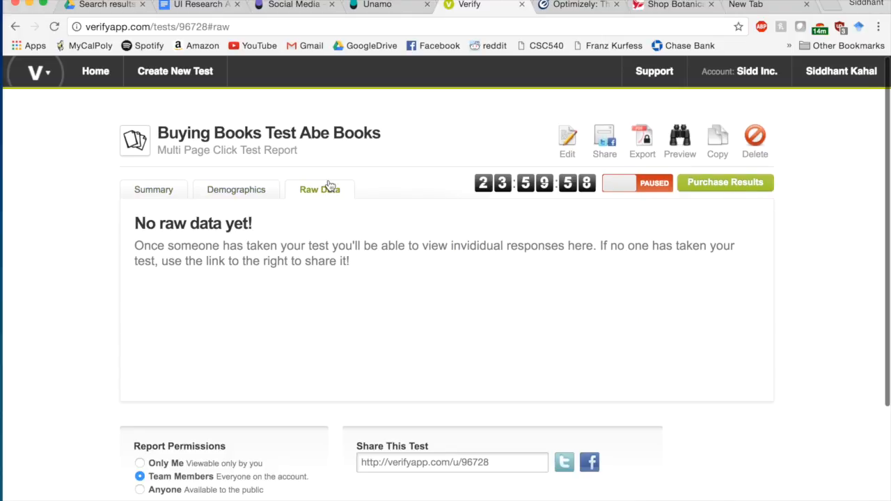
click(232, 195)
click(157, 199)
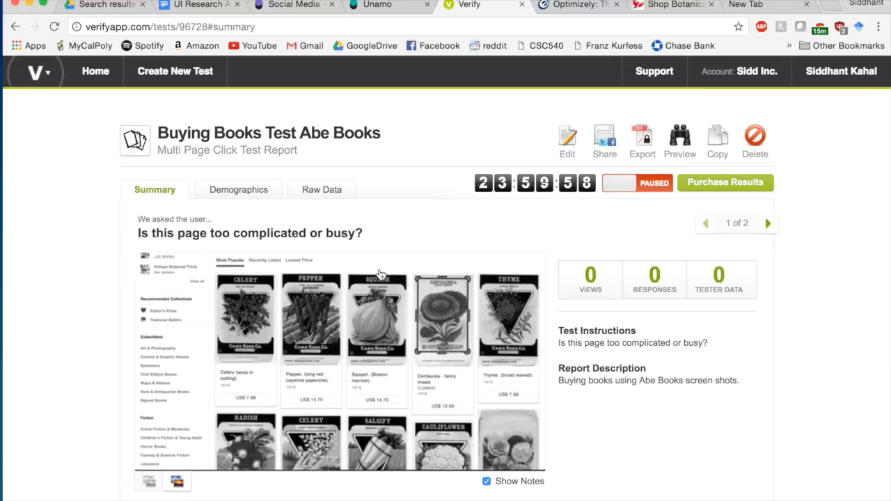
scroll(380, 273, down, 4)
scroll(380, 274, up, 3)
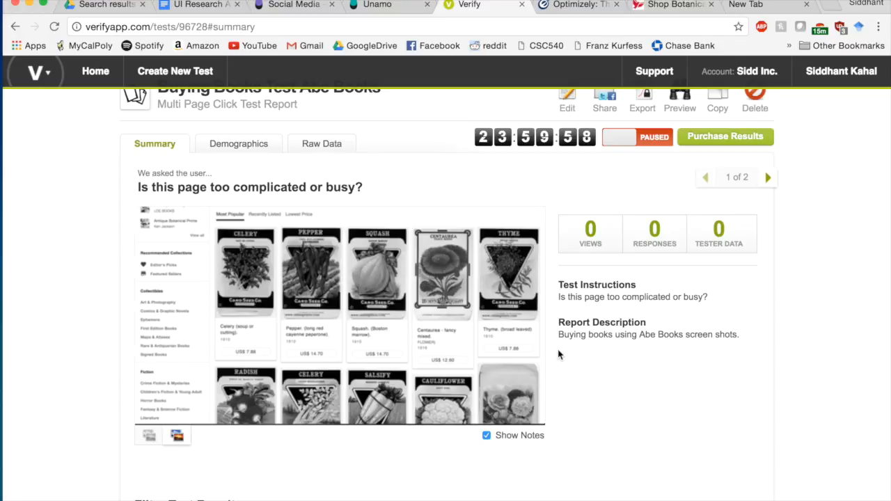
scroll(558, 355, down, 7)
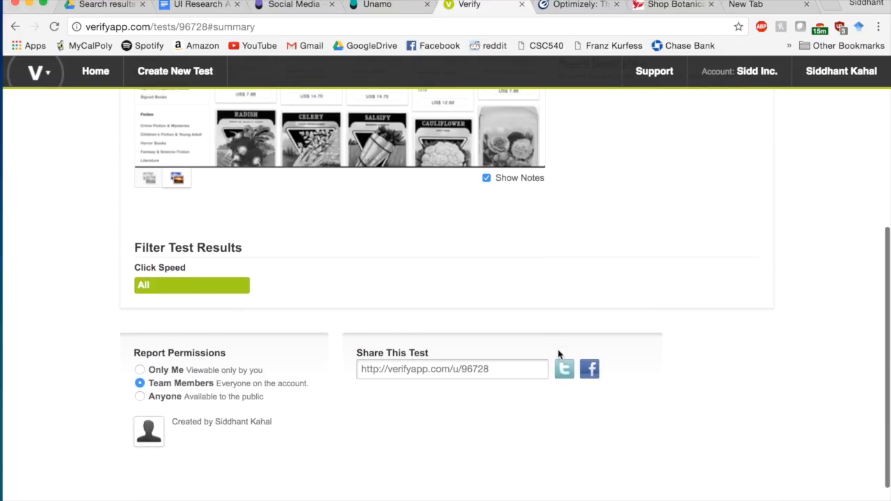
scroll(559, 355, up, 8)
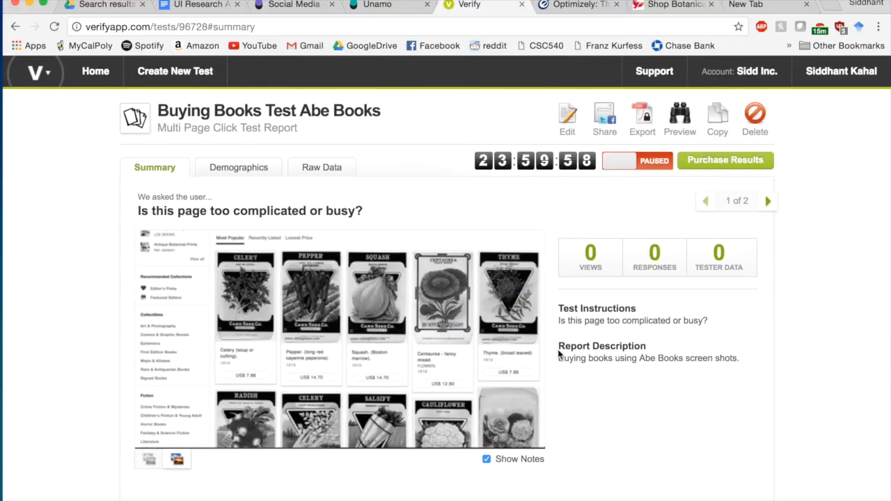
scroll(558, 355, up, 1)
click(95, 72)
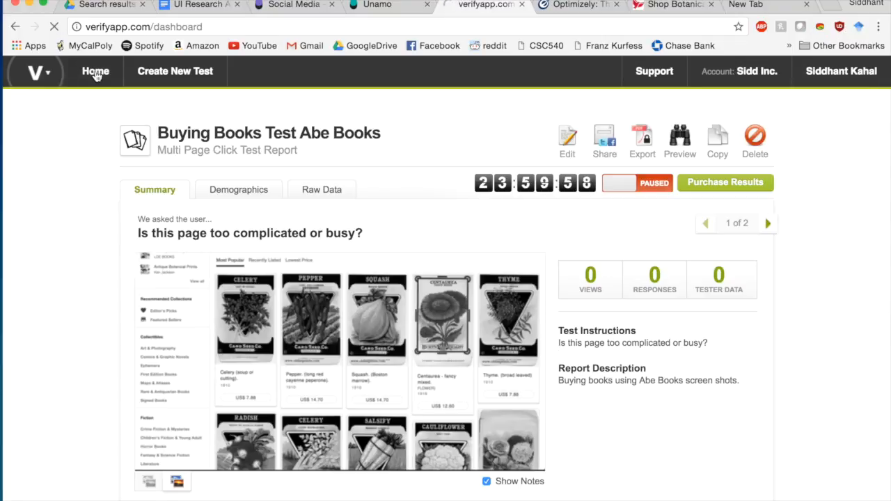
mouse_move(179, 83)
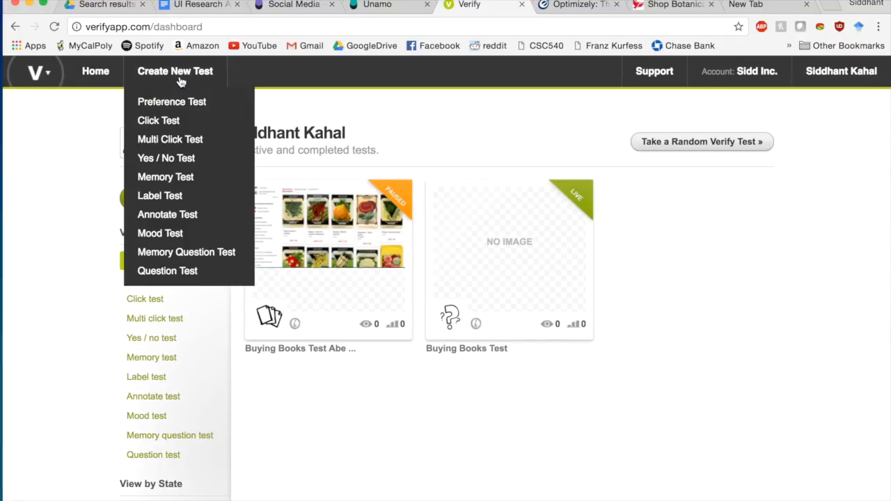
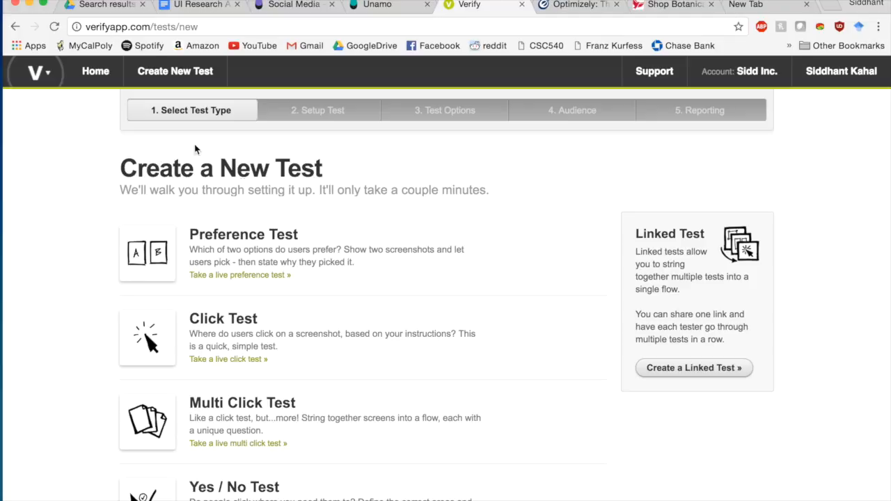
- Scroll through the Create a New Test page, then switch to the Optimizely homepage tab
scroll(282, 231, down, 2)
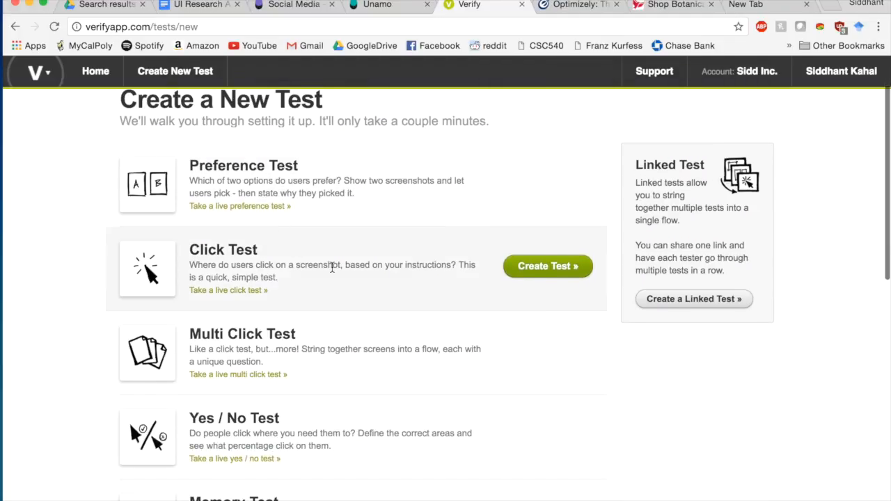
scroll(331, 265, down, 5)
scroll(332, 268, down, 7)
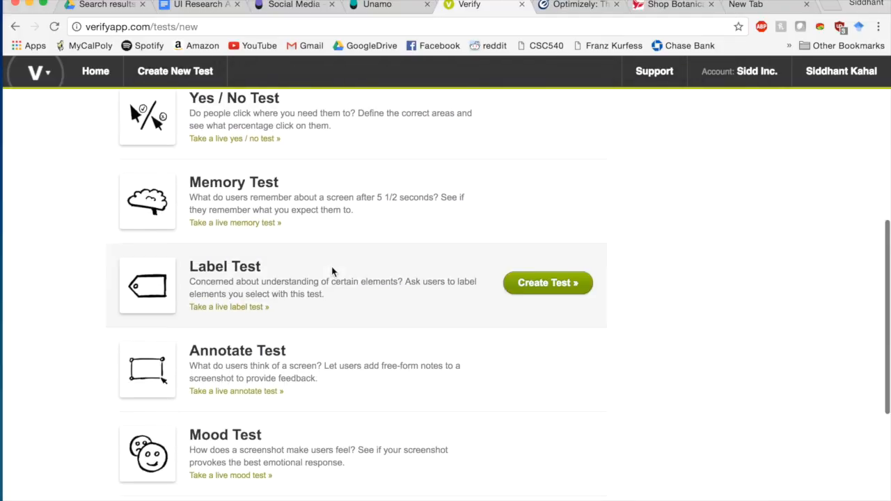
scroll(332, 270, up, 6)
scroll(332, 271, up, 3)
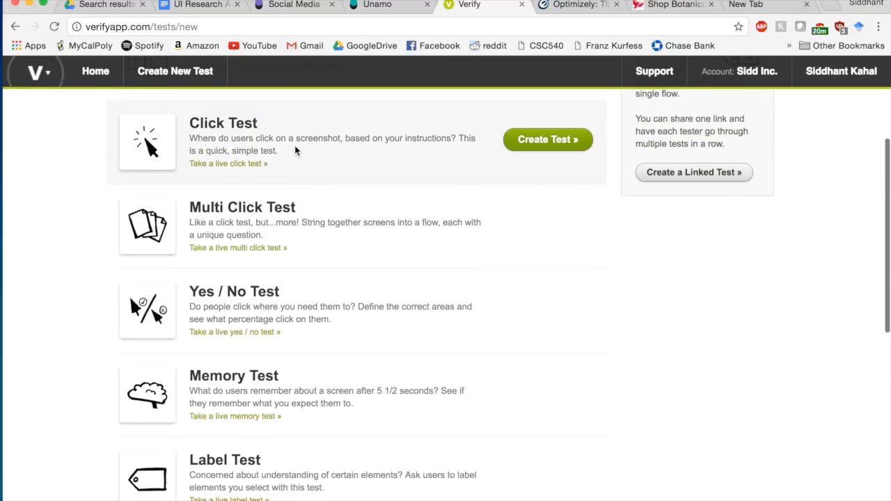
scroll(302, 152, down, 1)
scroll(302, 151, down, 2)
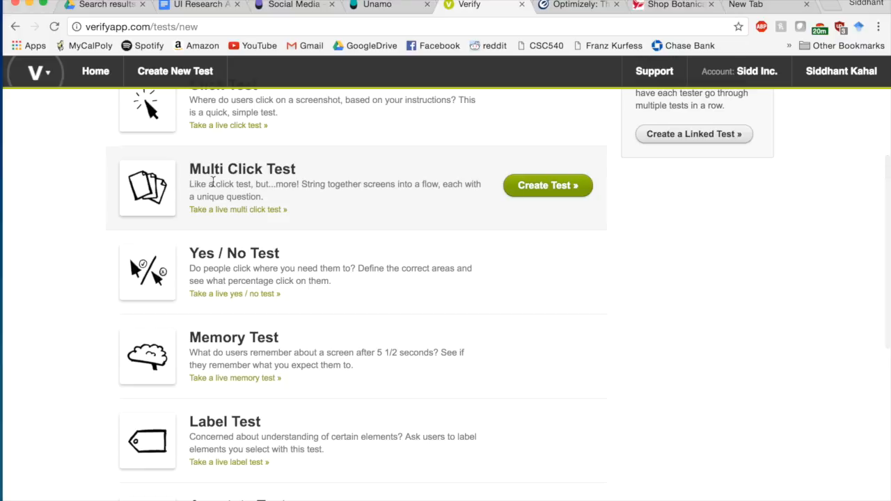
scroll(213, 183, down, 4)
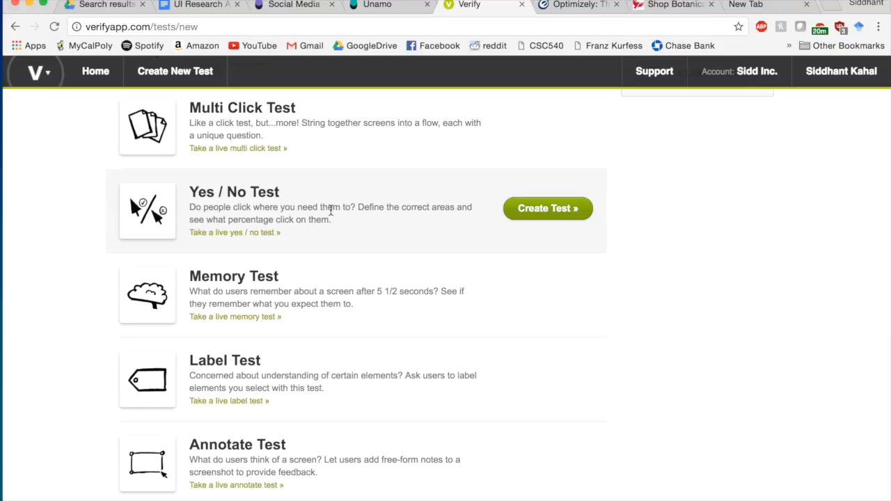
scroll(330, 209, down, 2)
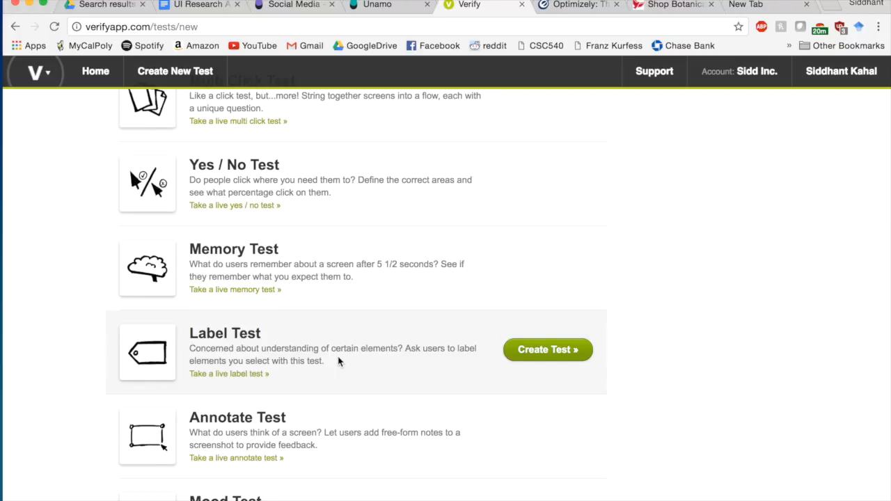
scroll(331, 284, down, 2)
scroll(331, 284, down, 5)
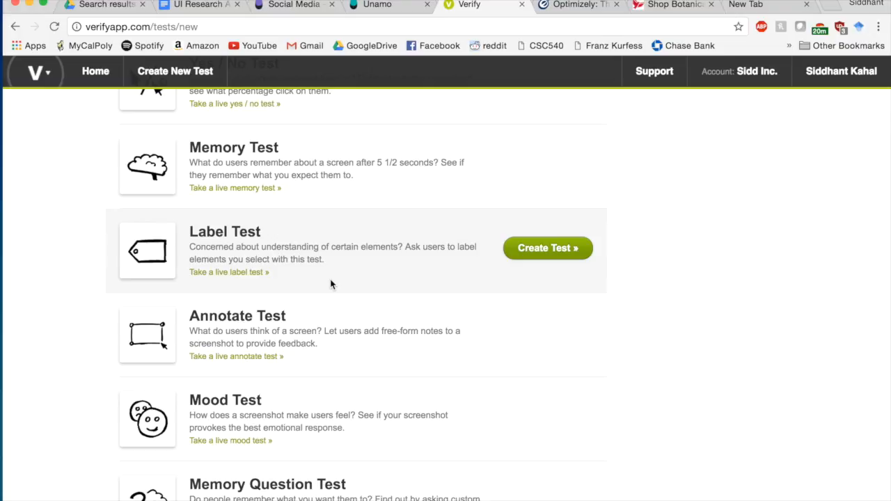
scroll(330, 279, down, 4)
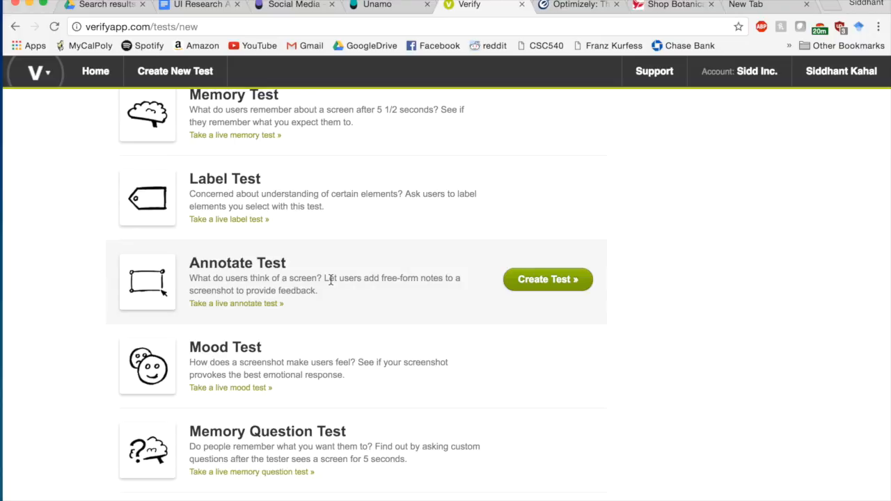
scroll(330, 278, down, 3)
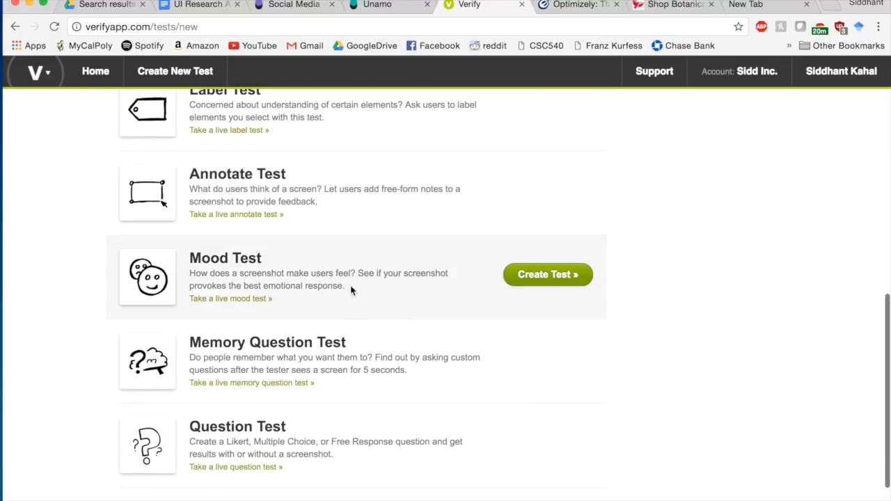
scroll(408, 360, down, 2)
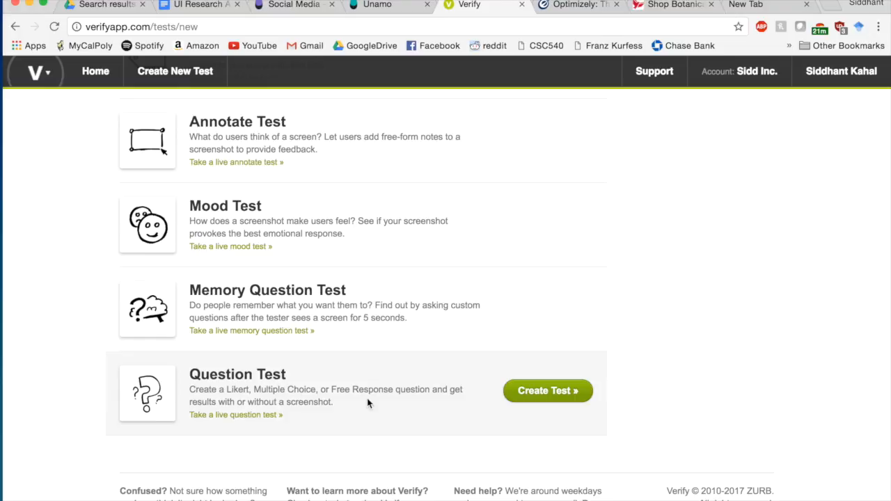
scroll(367, 402, up, 10)
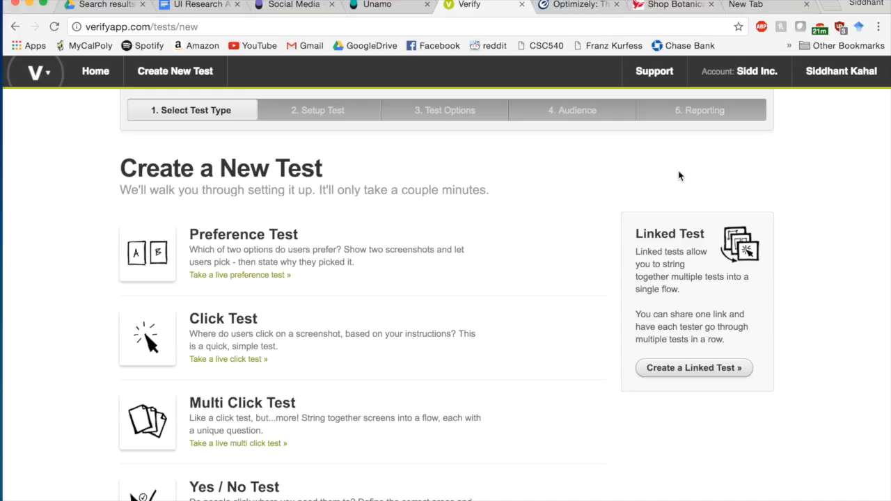
scroll(349, 220, down, 3)
scroll(349, 219, up, 3)
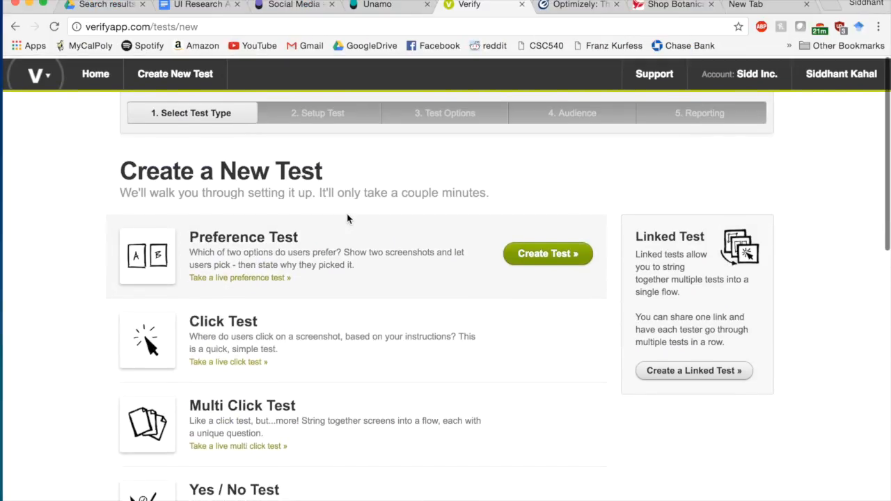
click(561, 10)
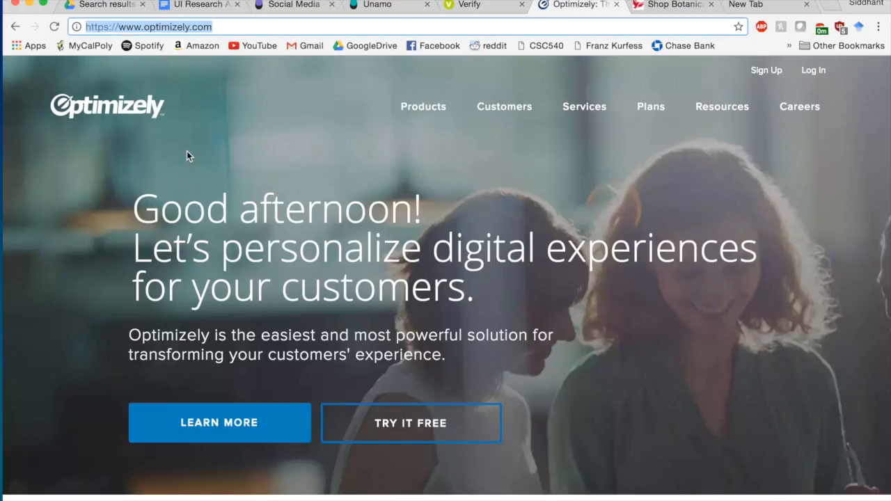
- Start a free Optimizely trial with TRY IT FREE on the homepage
click(379, 426)
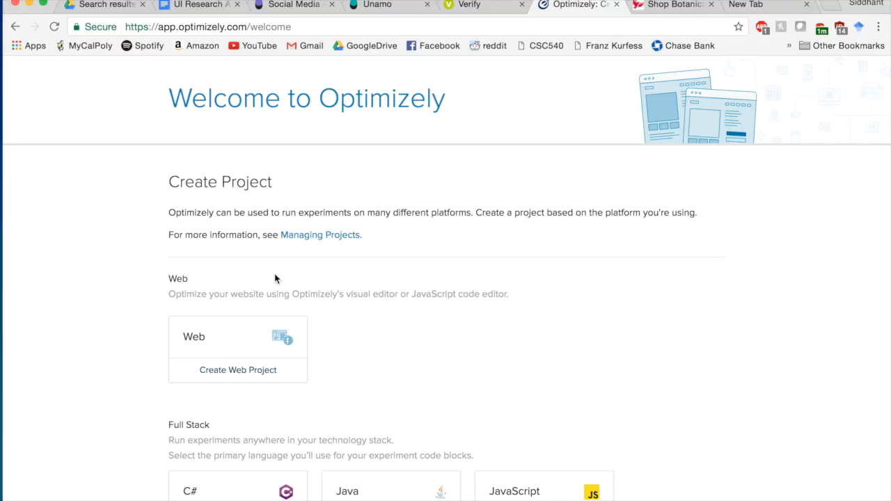
- Read through the Web and Full Stack platform options, then choose Create Web Project
scroll(275, 278, down, 4)
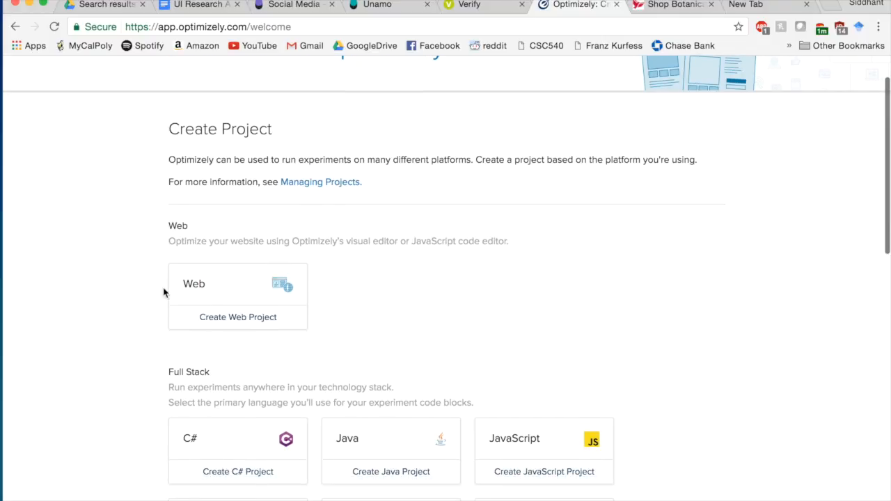
scroll(336, 331, down, 2)
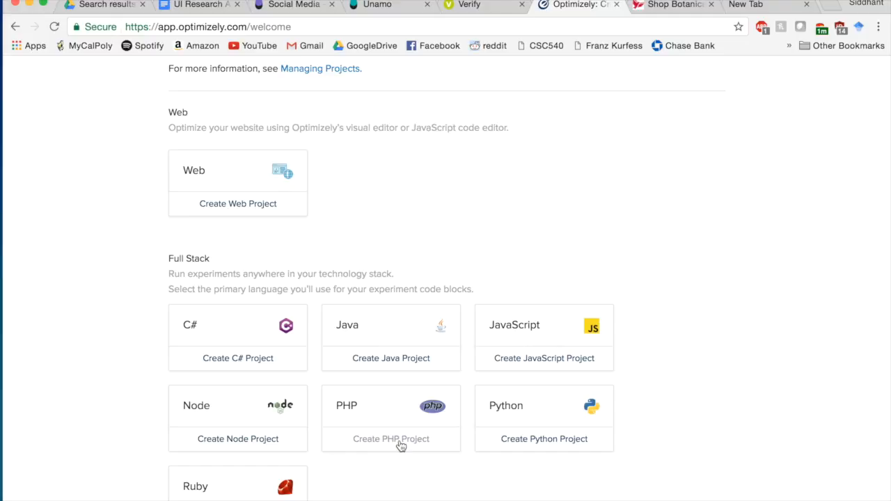
scroll(401, 445, down, 2)
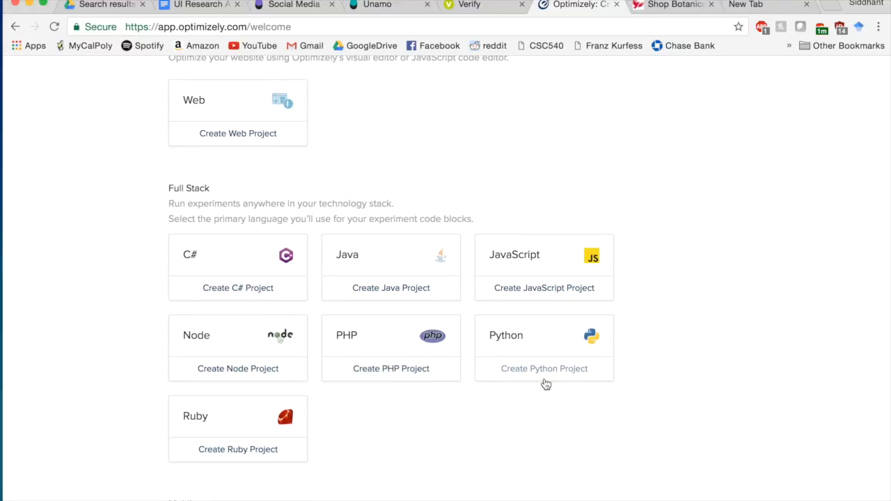
scroll(491, 449, down, 2)
scroll(491, 449, down, 2)
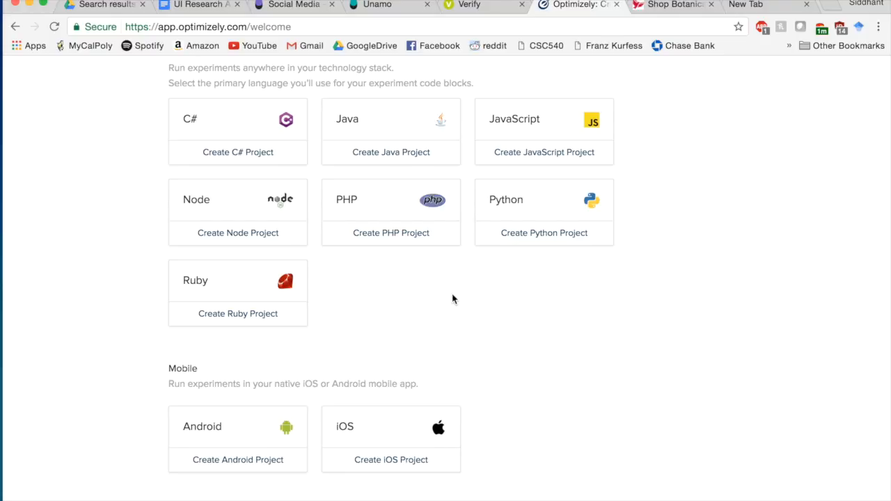
scroll(312, 260, up, 3)
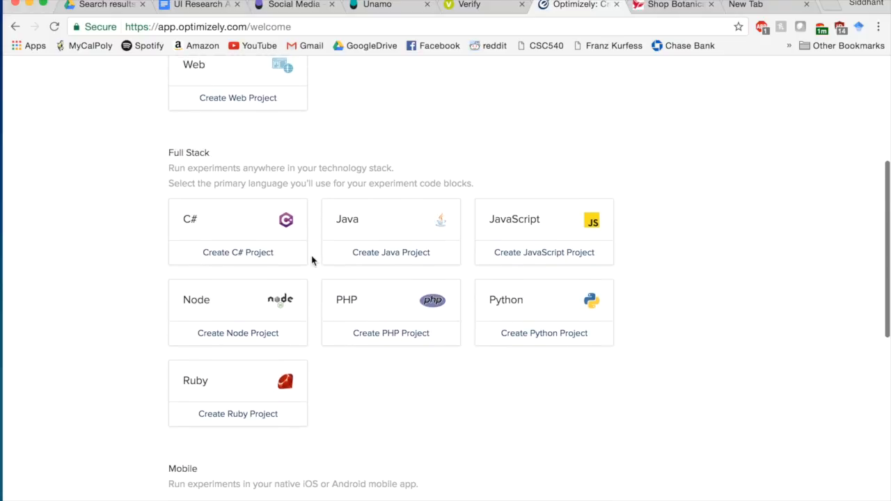
scroll(312, 260, down, 4)
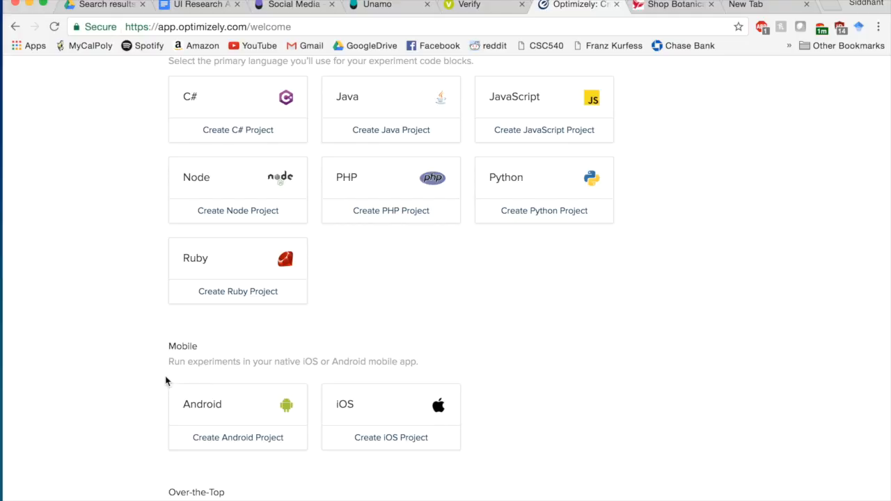
scroll(324, 367, down, 4)
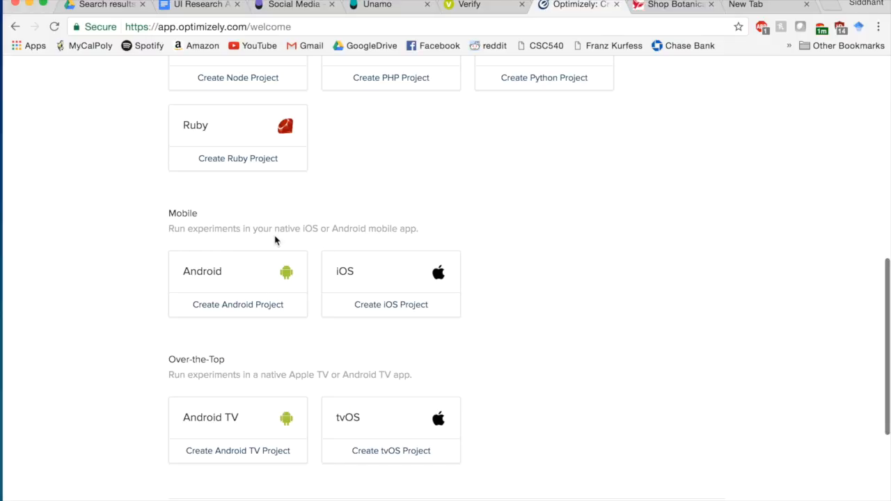
scroll(511, 200, down, 3)
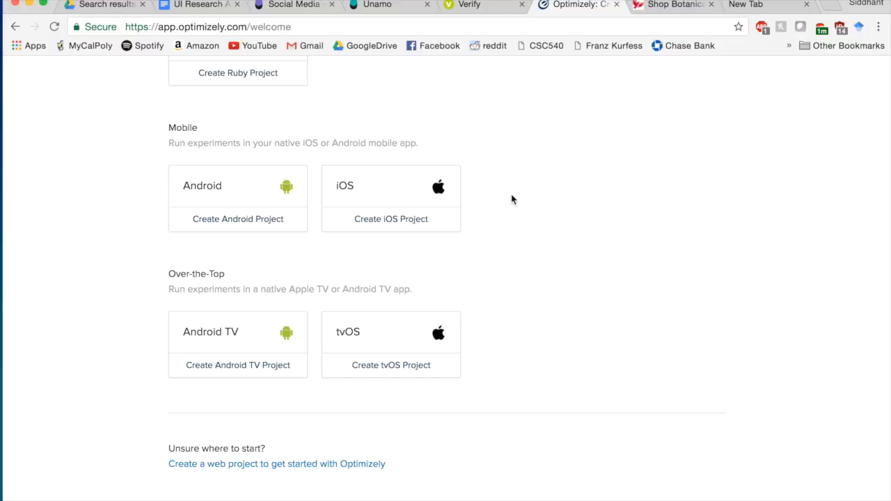
drag(412, 292, 229, 290)
click(426, 278)
scroll(491, 273, up, 1)
scroll(490, 273, down, 1)
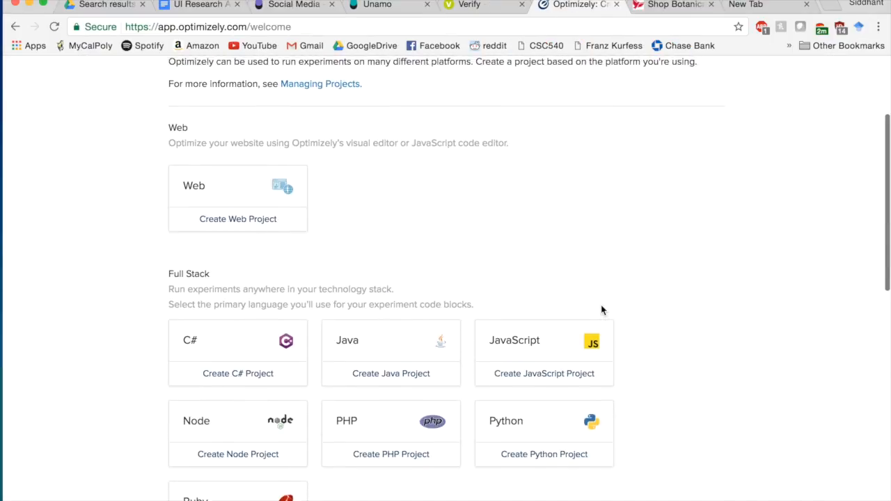
scroll(601, 309, up, 2)
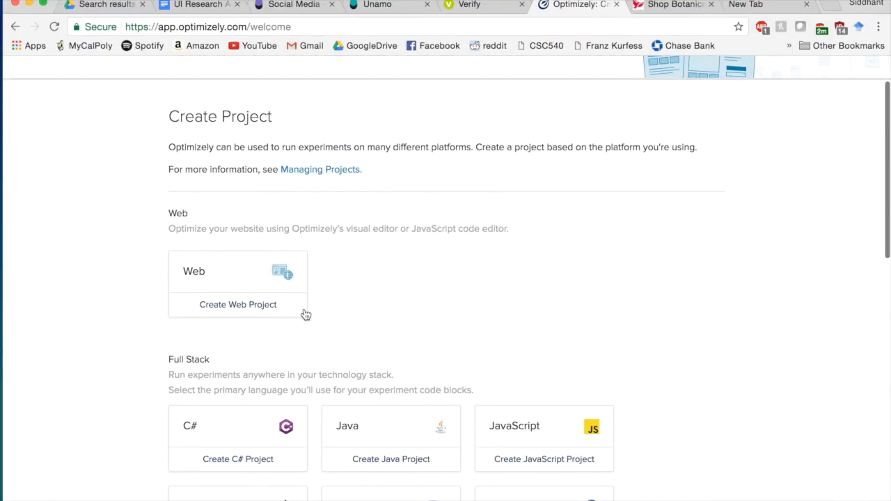
click(251, 310)
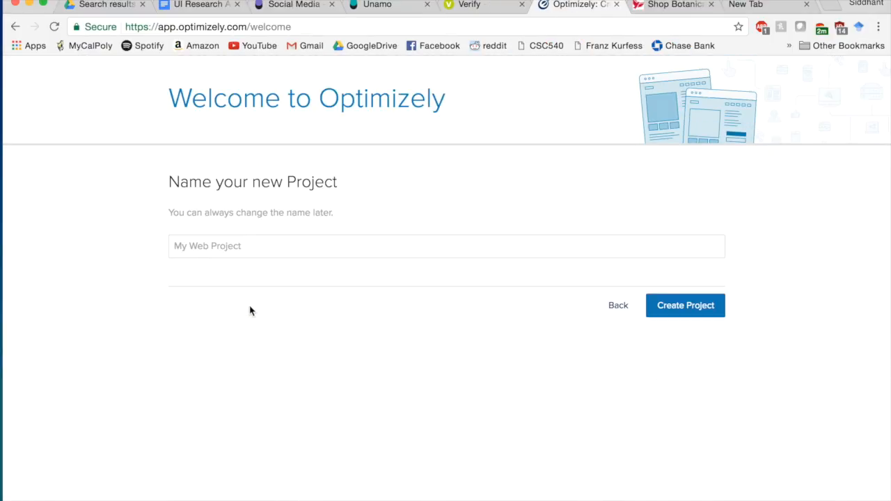
- Name the new web project 'Book Buying Site' and create it
click(246, 246)
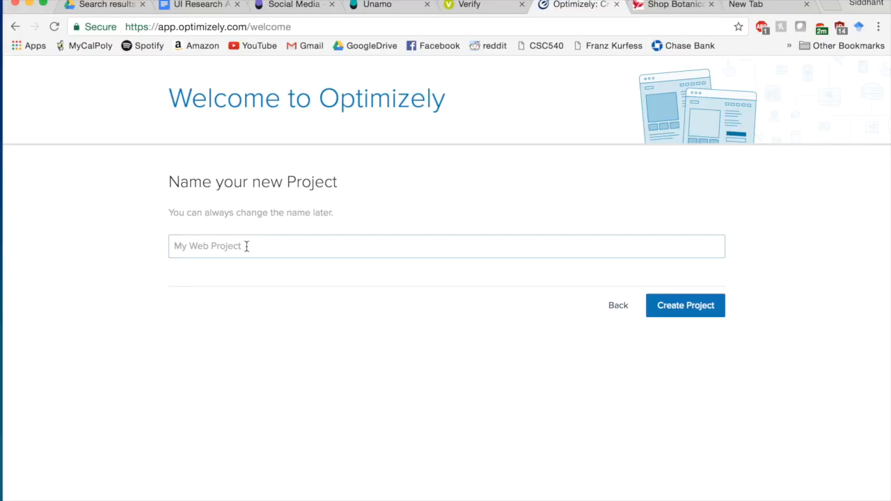
text(Book Buying Site)
click(707, 314)
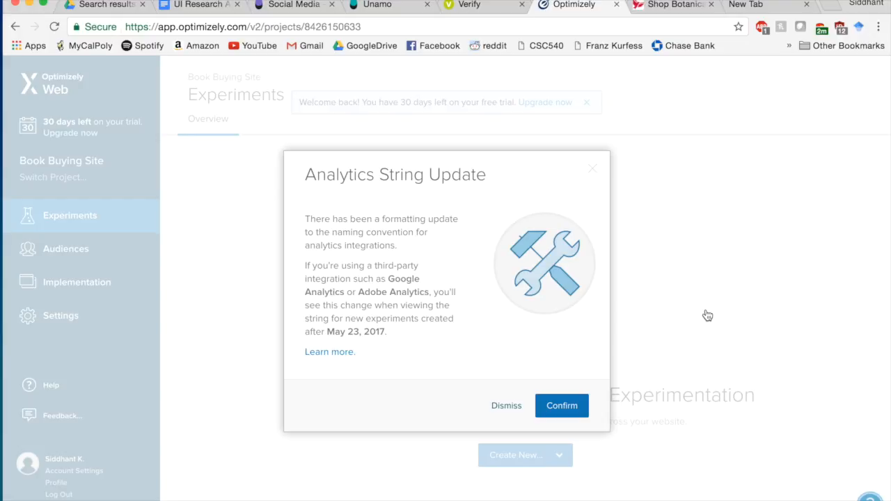
- Confirm the Analytics String Update notice, start the guided tour, and choose Create New > Experiment
click(556, 412)
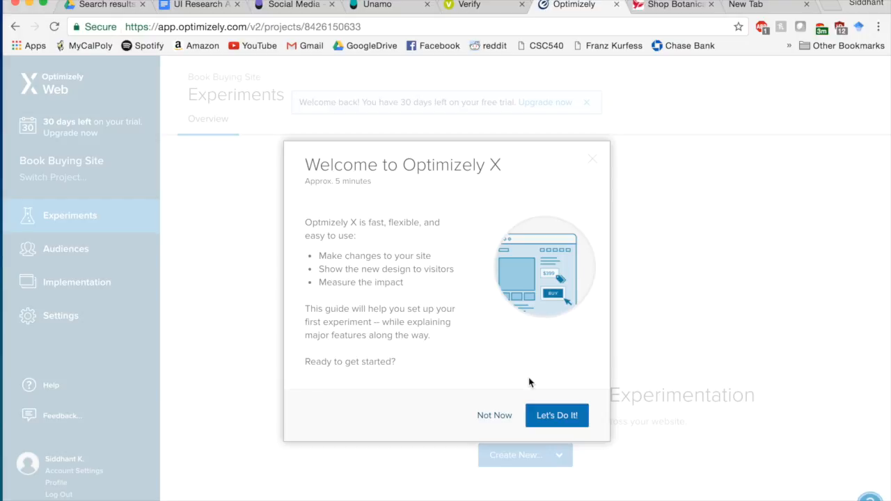
click(567, 417)
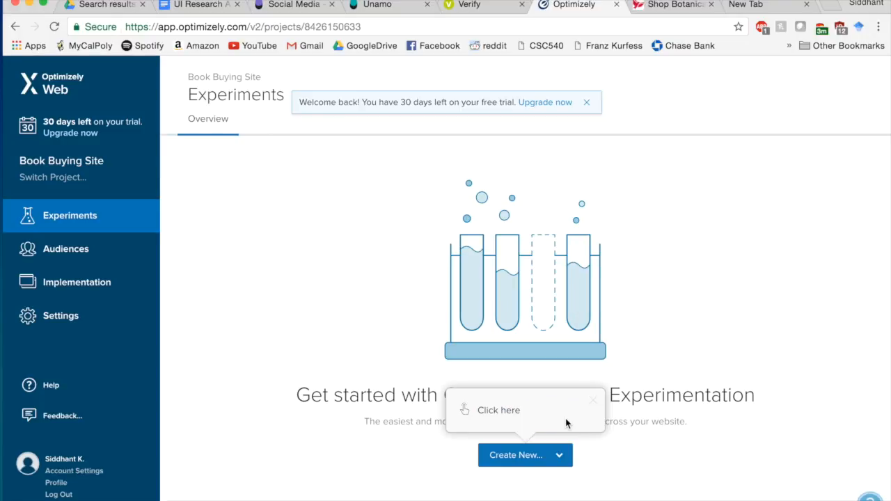
click(515, 463)
scroll(623, 404, down, 1)
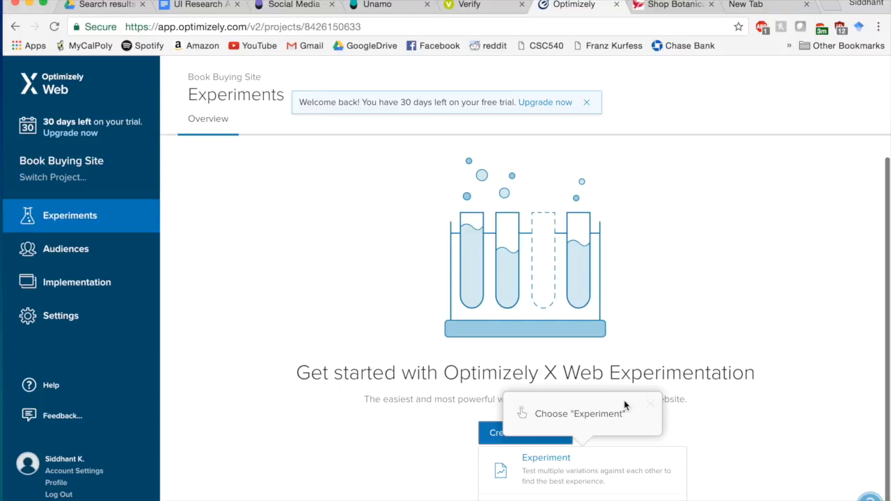
click(585, 486)
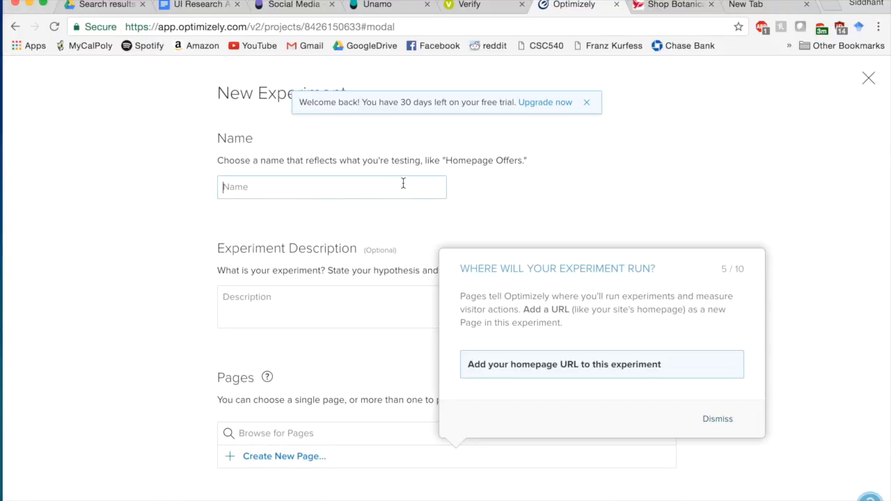
- Name the experiment 'Buying Books Test', describe it as 'Is buying a book from my site better now?'
text(Buying B)
text(s)
key(BackSpace)
text(s test)
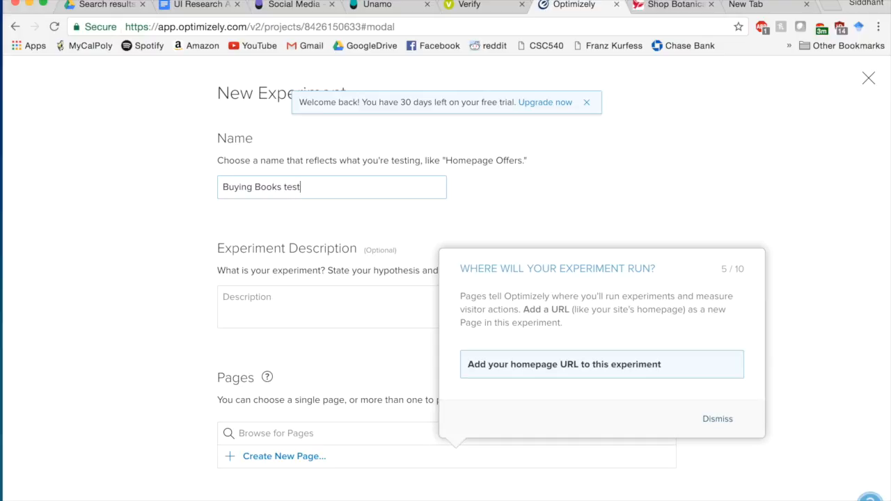
key(BackSpace)
text(T)
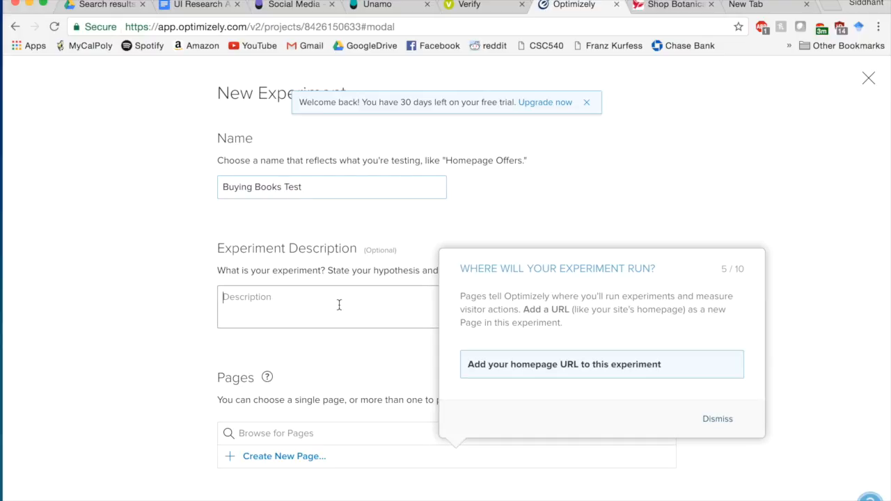
text(Is buying a )
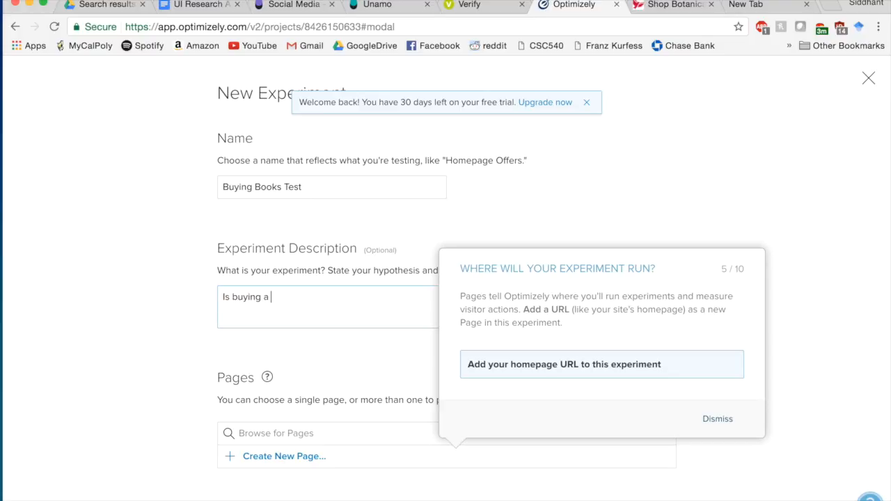
text(book from my site better now)
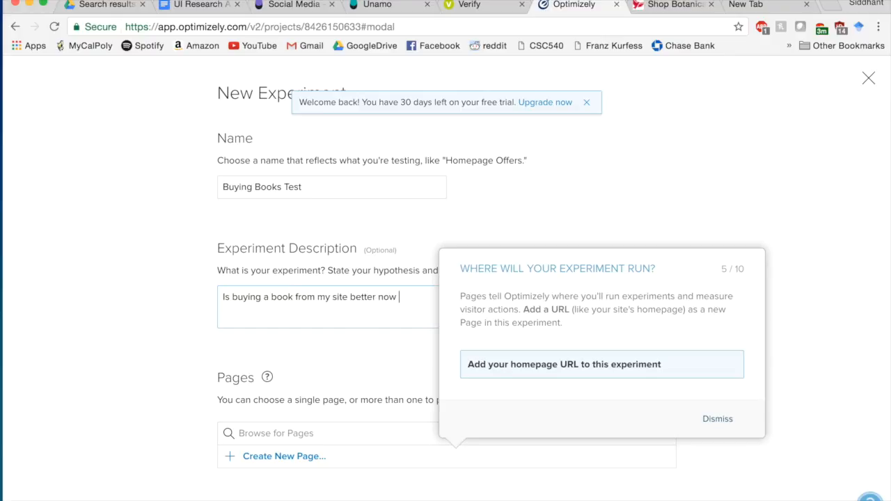
text(?)
drag(656, 367, 468, 364)
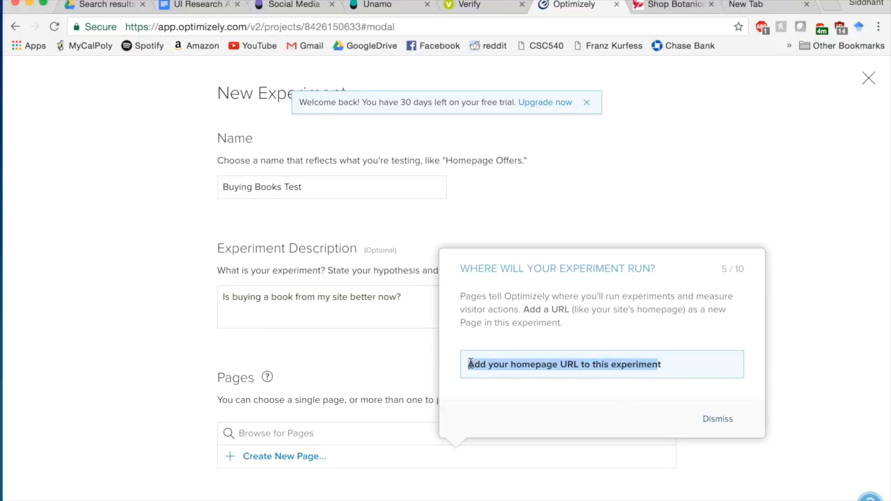
click(719, 419)
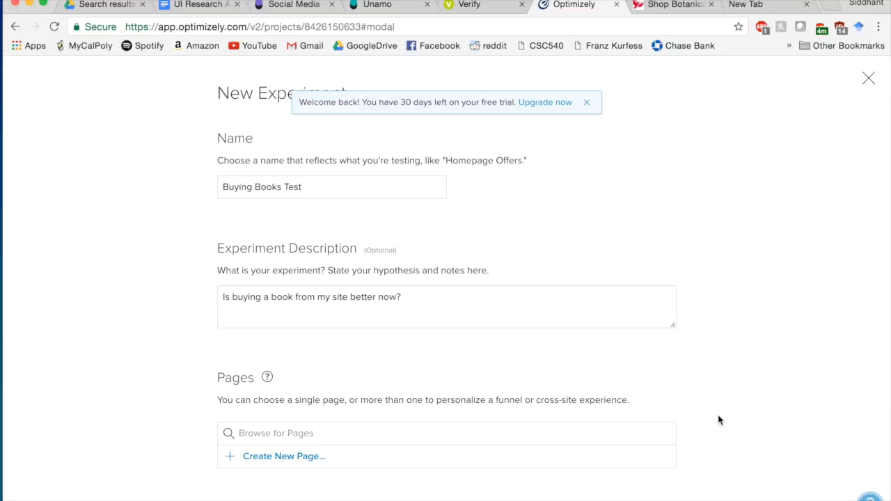
scroll(719, 420, down, 5)
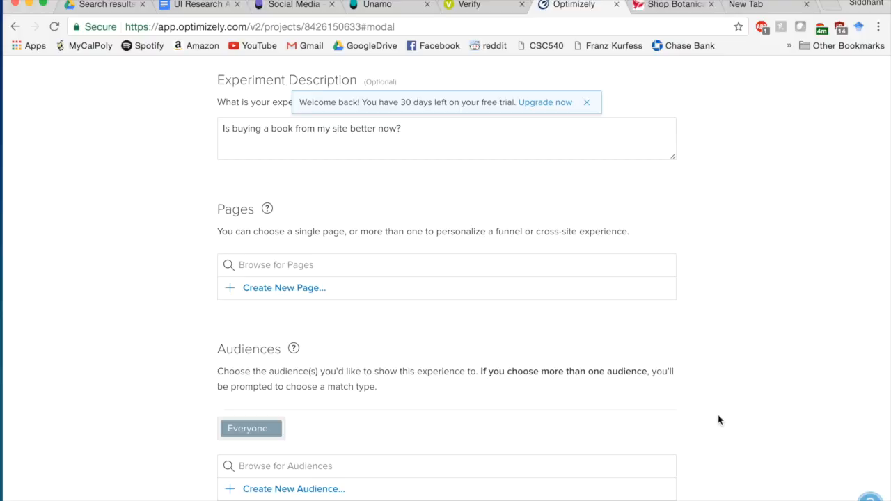
click(273, 293)
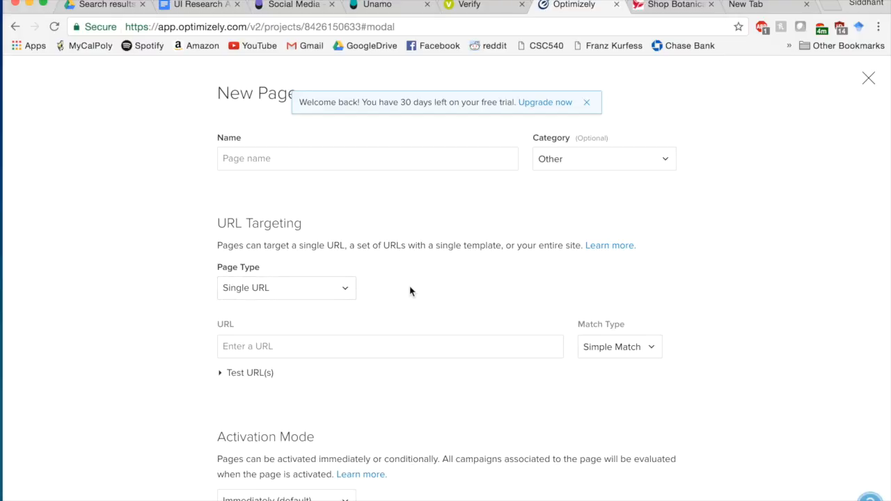
scroll(410, 291, down, 5)
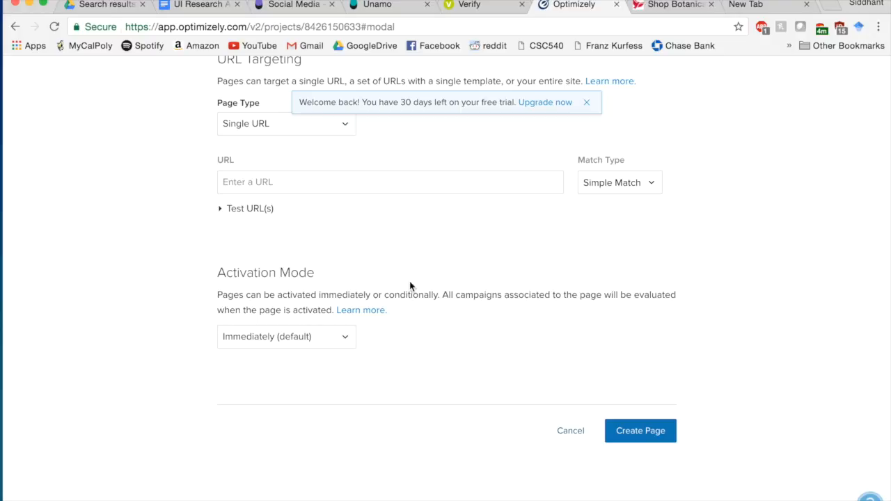
scroll(410, 285, up, 3)
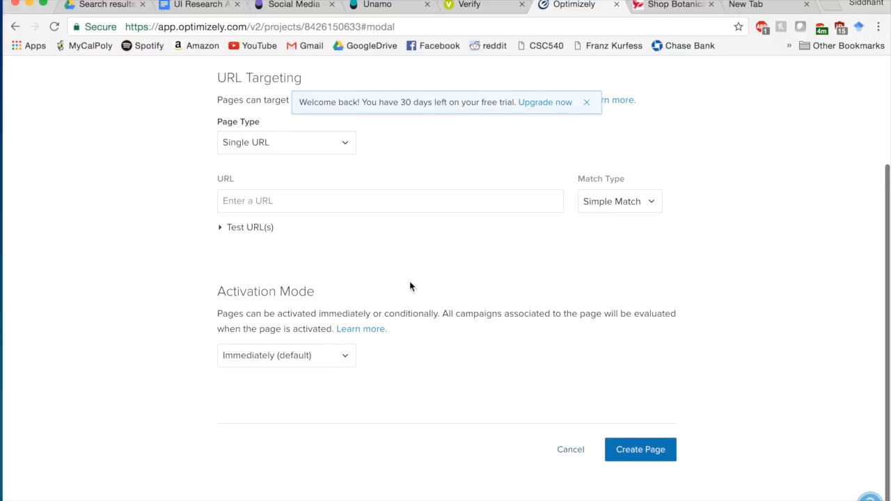
scroll(410, 285, up, 3)
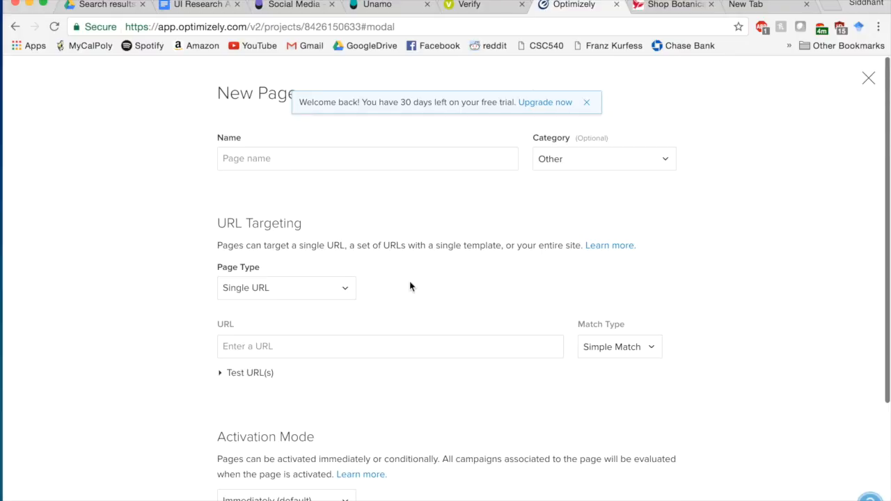
scroll(410, 285, down, 4)
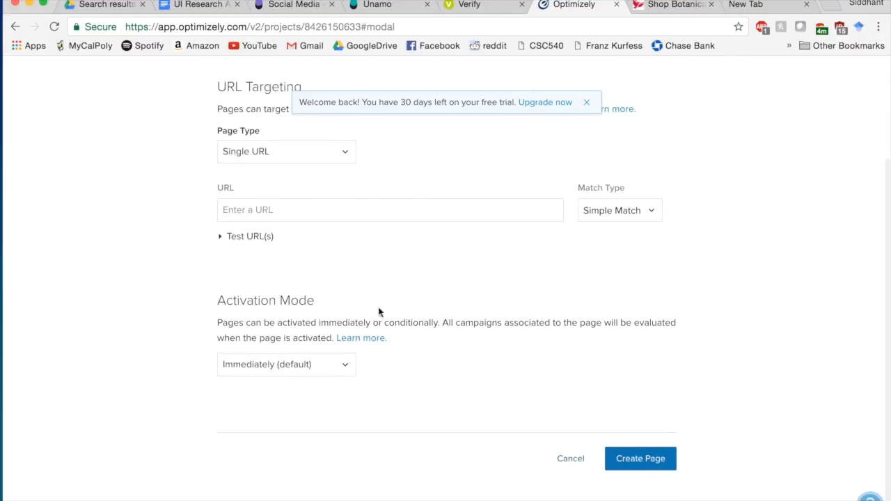
click(317, 373)
click(327, 375)
click(332, 375)
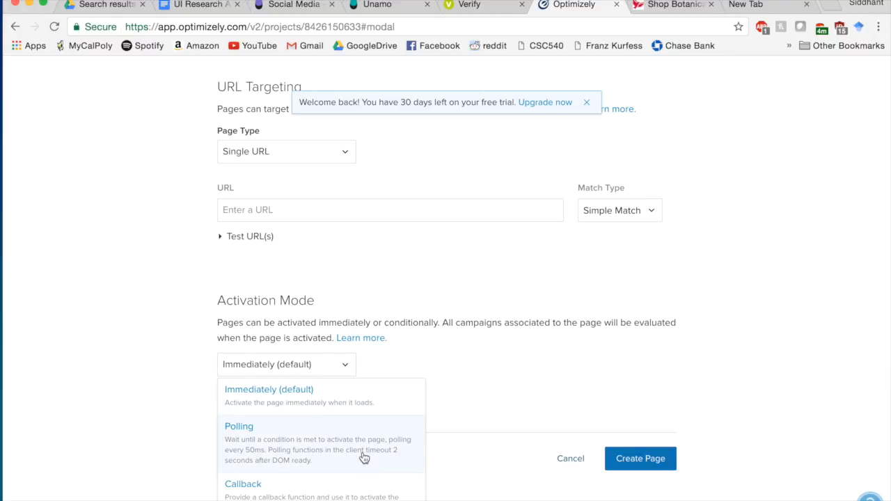
scroll(364, 457, down, 1)
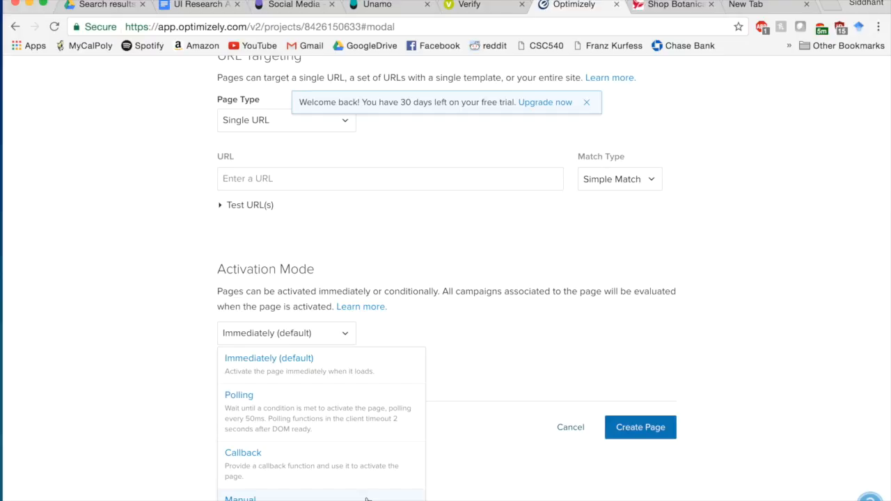
click(487, 498)
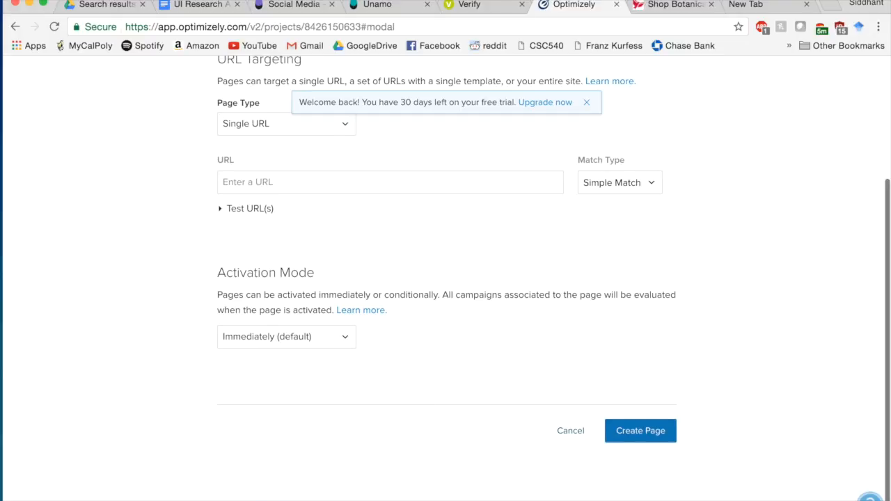
click(625, 441)
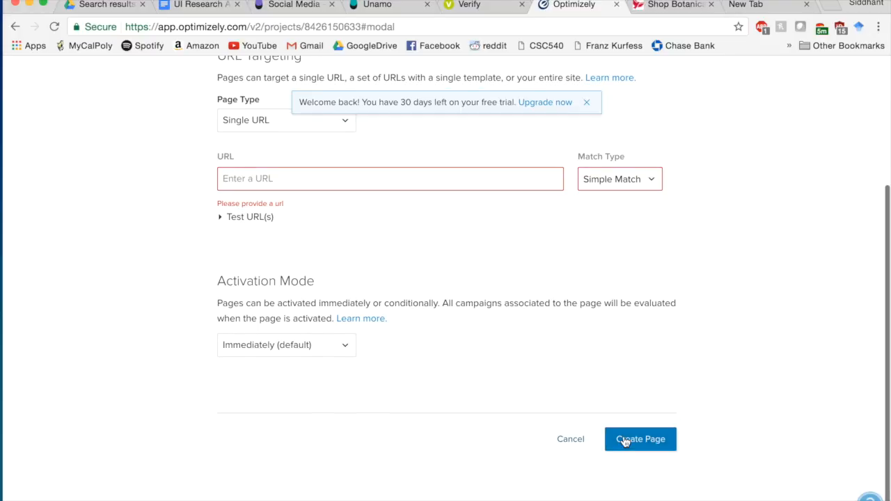
click(568, 445)
scroll(565, 446, up, 5)
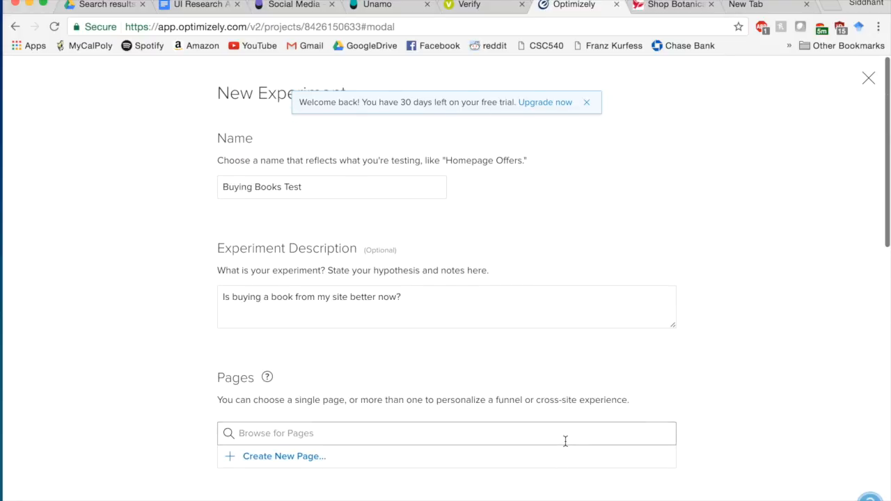
- Close the experiment form, try a Personalization Campaign (not enabled), then go to Audiences
click(868, 78)
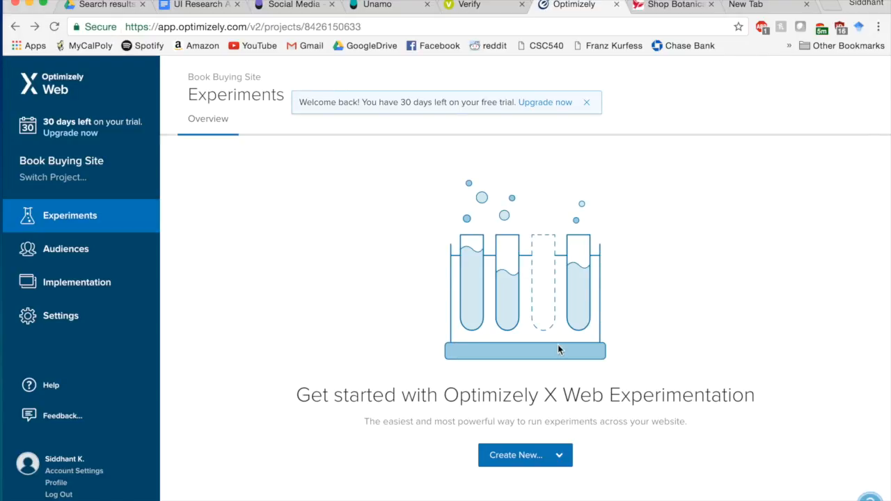
click(488, 460)
scroll(392, 472, down, 1)
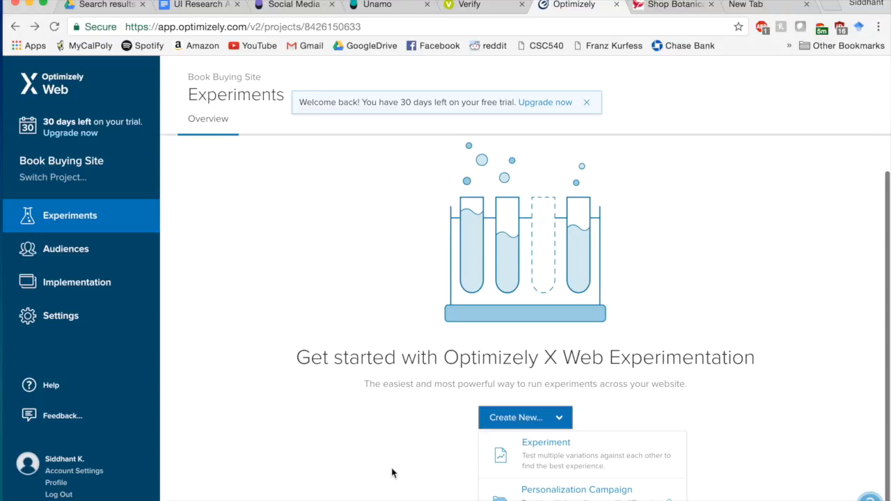
click(676, 491)
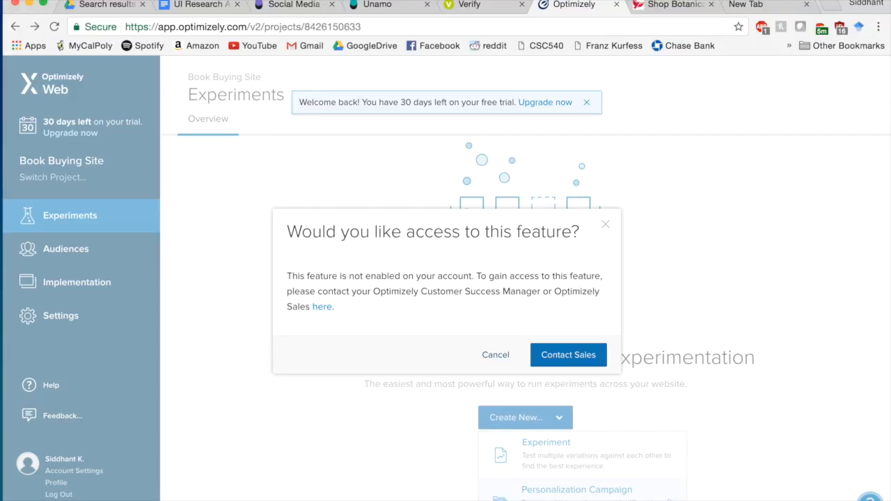
click(605, 225)
click(66, 252)
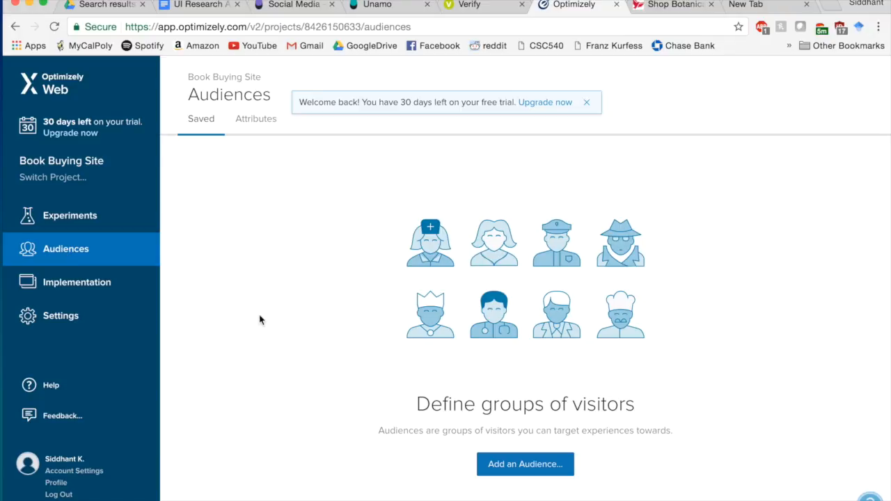
- Create a new audience named 'Main User Base' described as 'The everyday users on this site.'
click(540, 464)
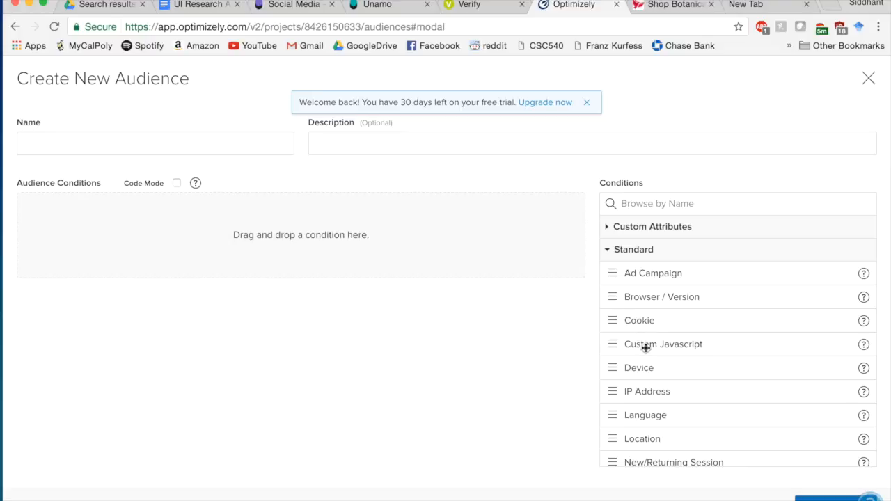
click(236, 146)
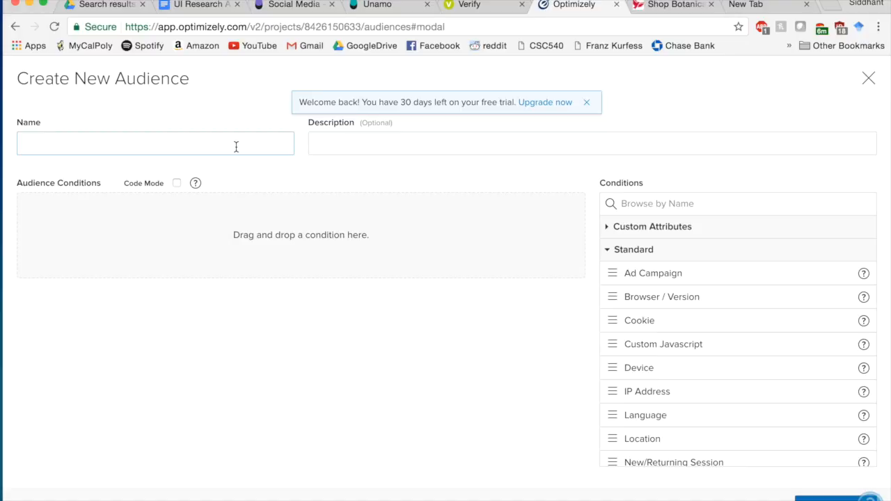
text(Main User Base)
click(438, 152)
text(The )
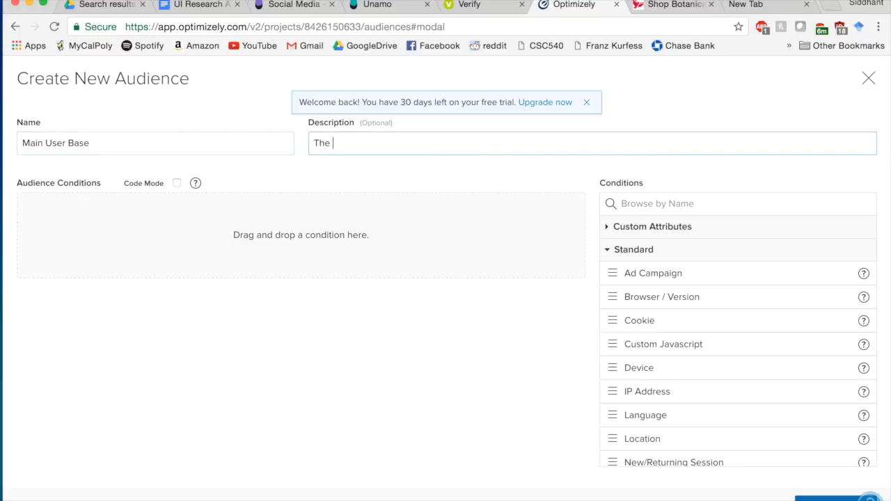
text(everyday users on this)
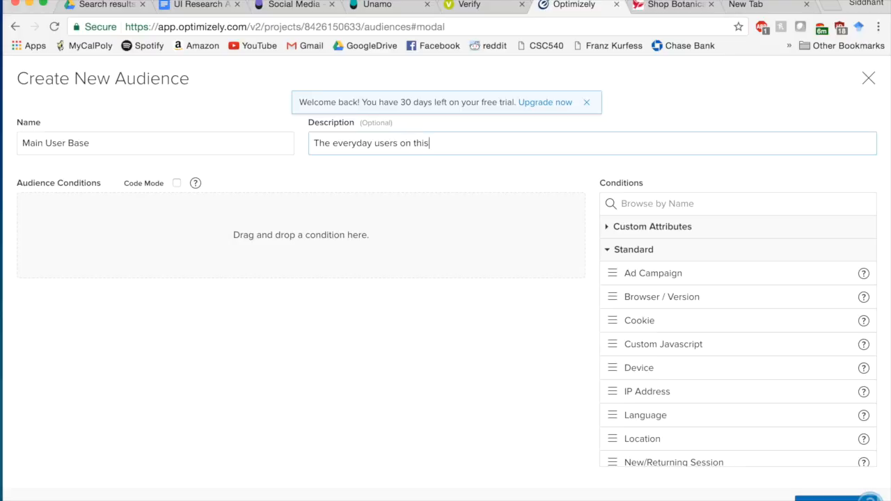
text( site.)
- Try an Ad Campaign condition (comes from, equals), then remove it again
drag(676, 274, 409, 247)
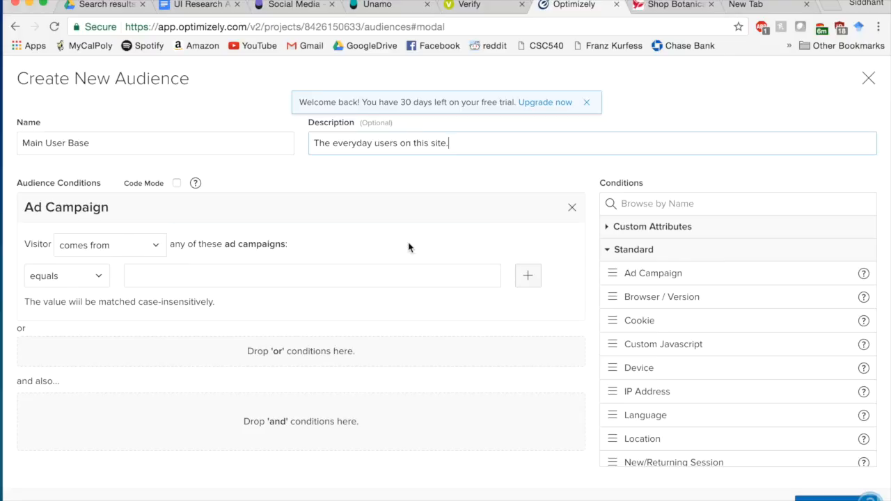
click(126, 253)
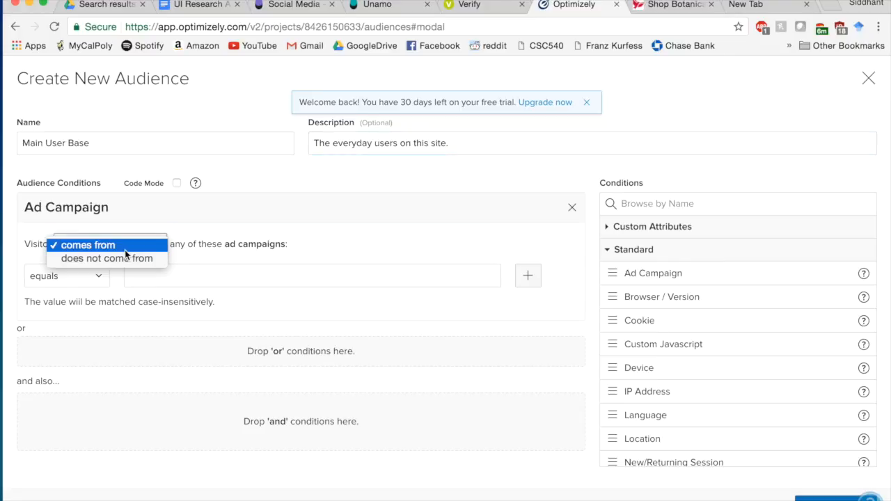
click(159, 247)
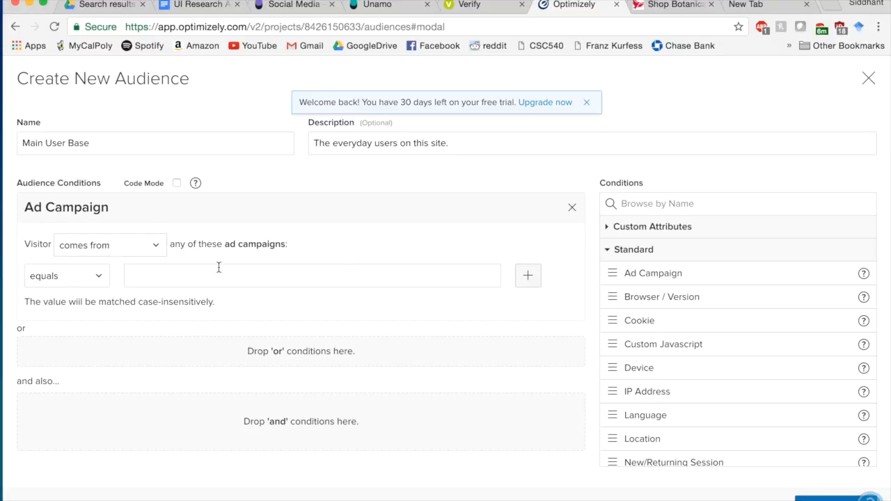
click(104, 272)
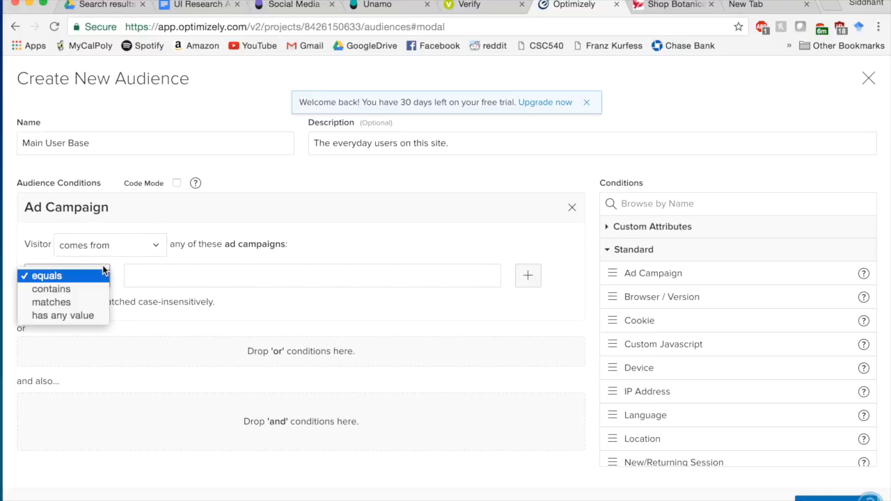
click(103, 273)
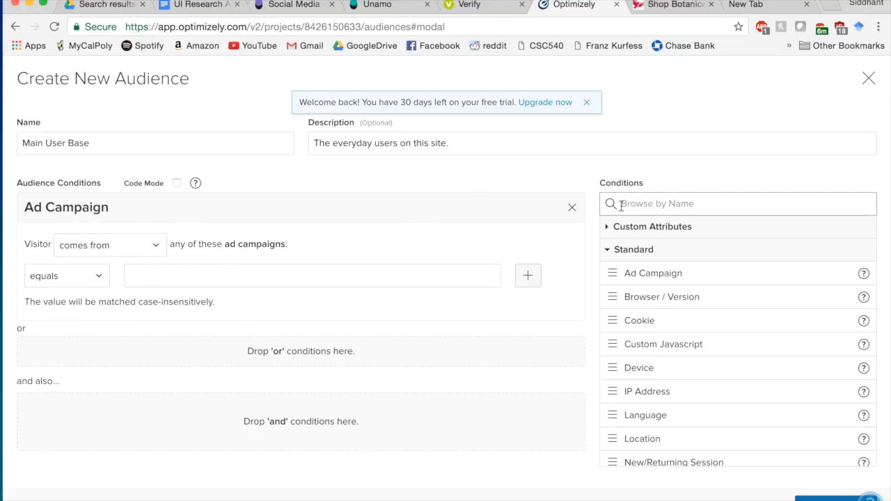
click(572, 209)
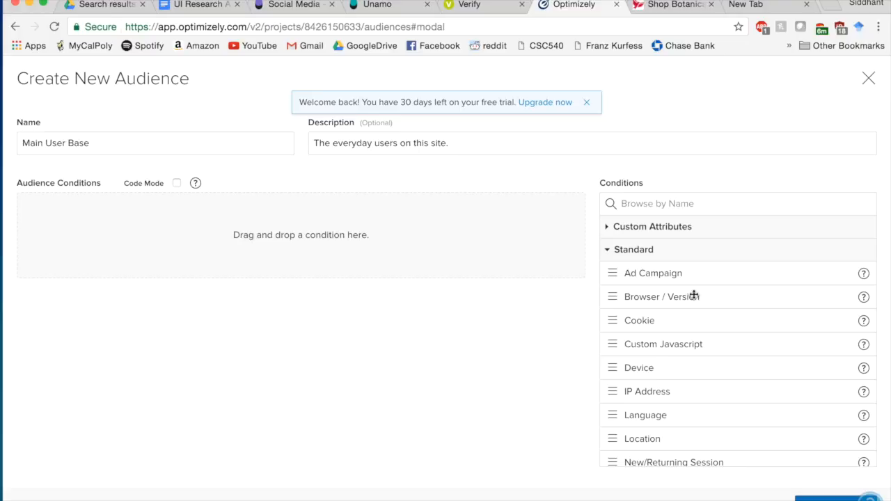
- Add a Browser / Version condition targeting Firefox and Google Chrome (any version)
drag(698, 297, 423, 241)
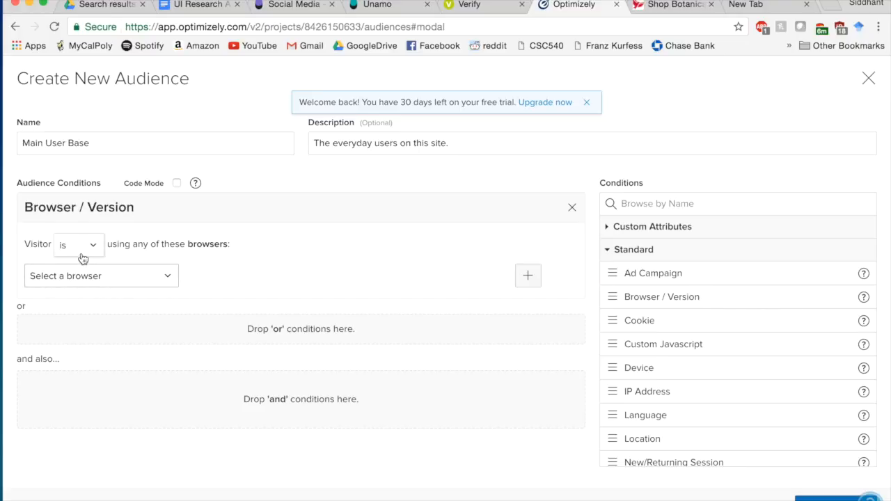
click(119, 278)
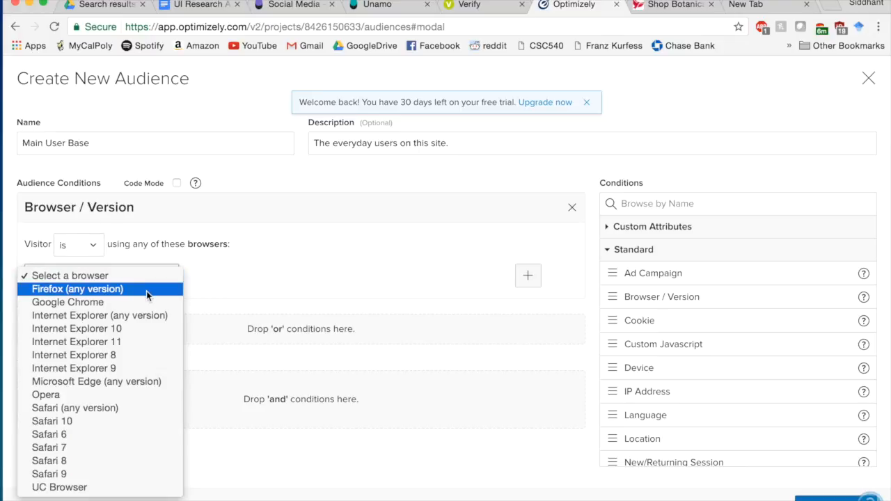
click(146, 291)
click(535, 279)
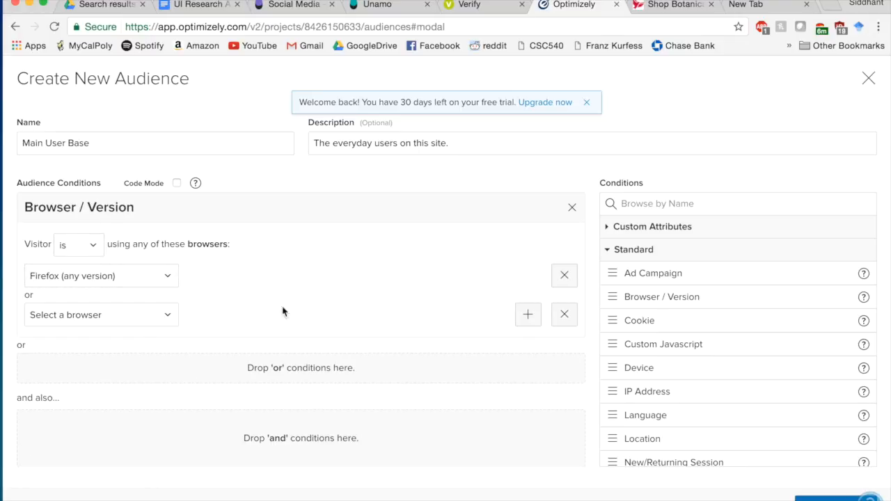
click(117, 314)
click(107, 344)
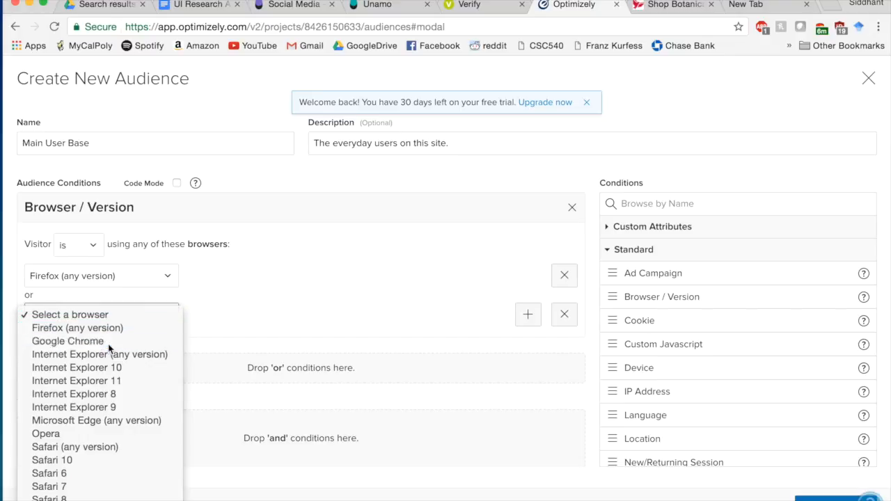
- Add Safari and Internet Explorer (any version) rows to the browser condition
click(528, 320)
click(147, 355)
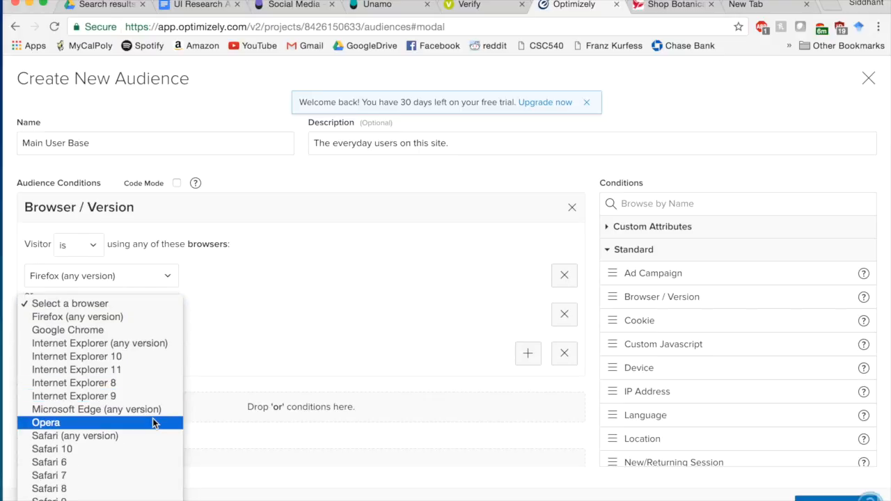
click(290, 377)
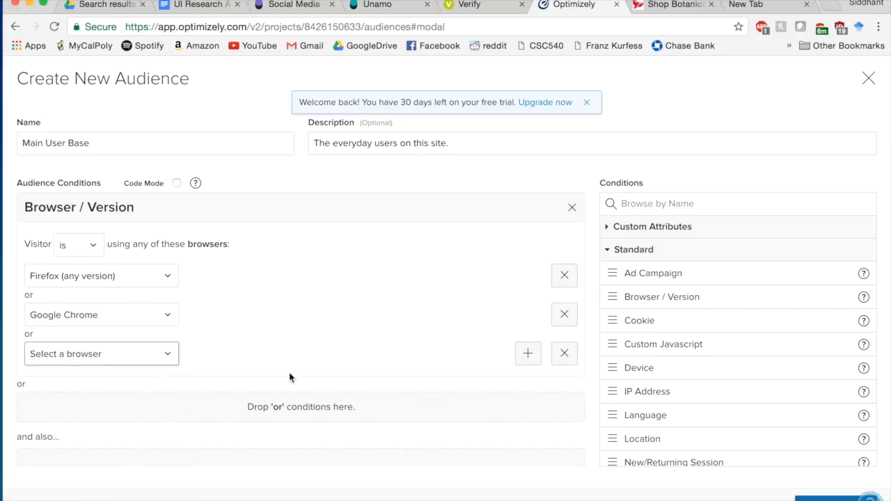
click(529, 355)
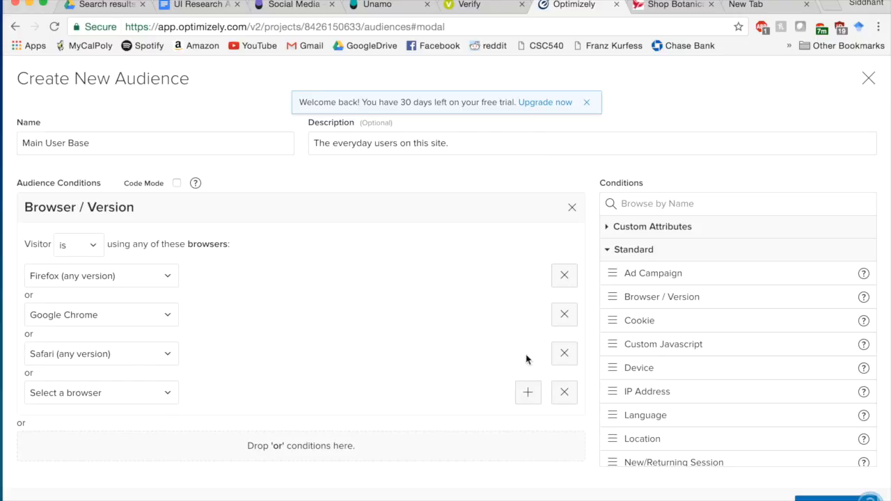
click(170, 393)
click(248, 429)
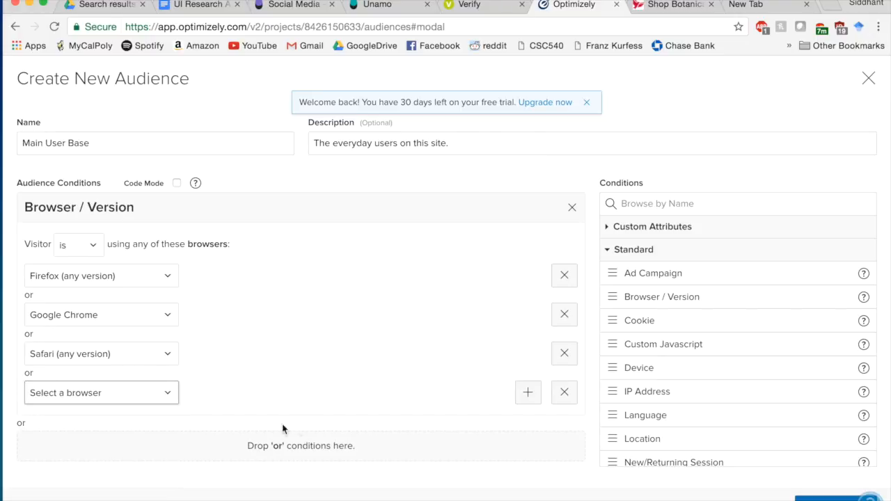
scroll(297, 430, down, 2)
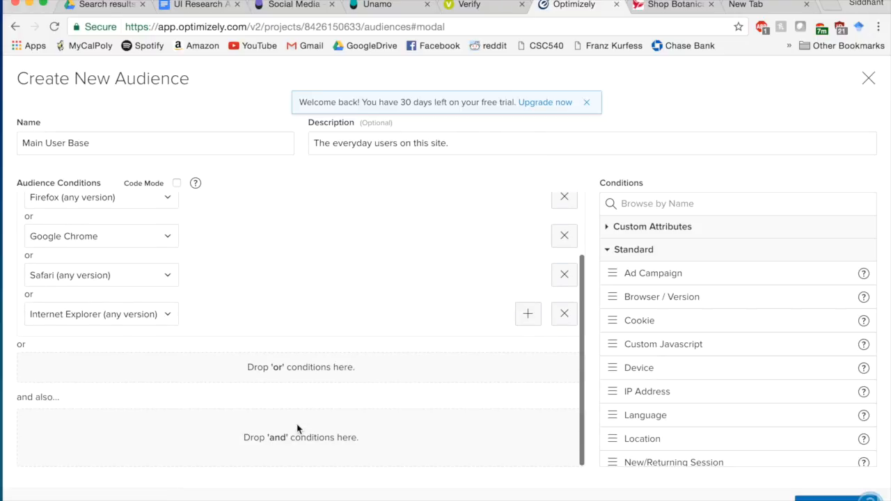
scroll(297, 430, up, 2)
scroll(297, 430, down, 2)
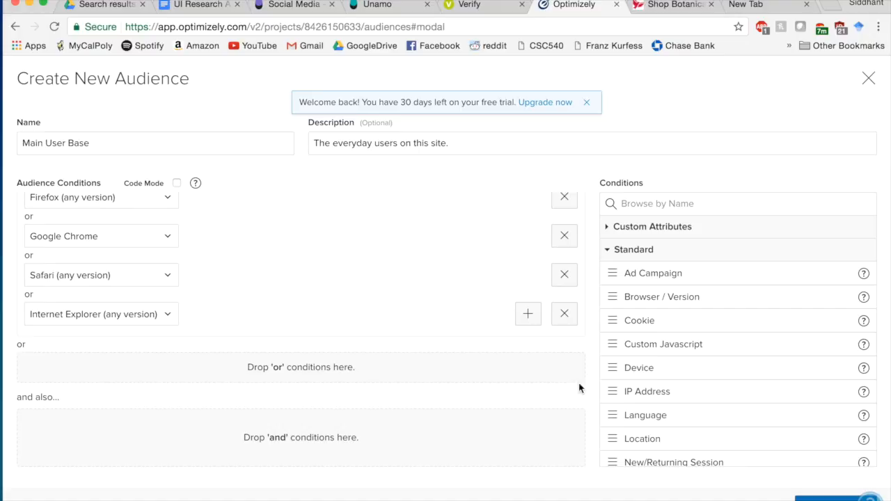
- Add an 'or' Language condition set to 'is set to' English - any
click(640, 421)
drag(650, 415, 416, 376)
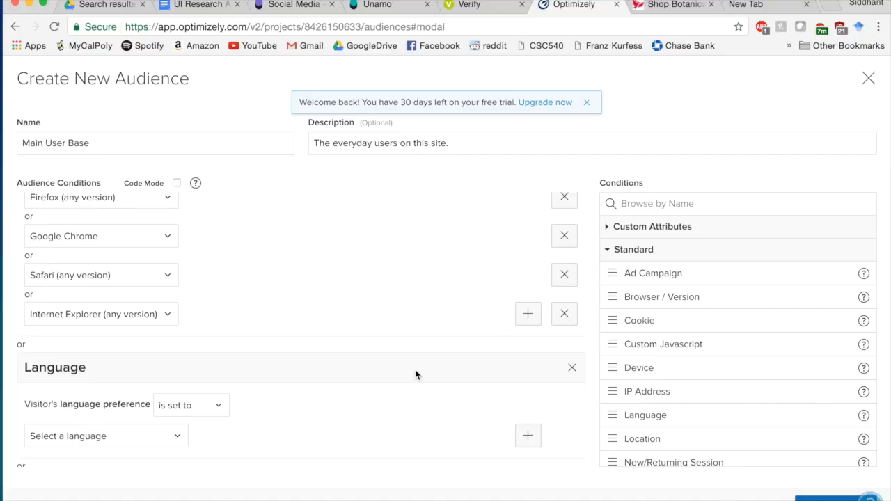
click(213, 404)
click(209, 405)
click(163, 439)
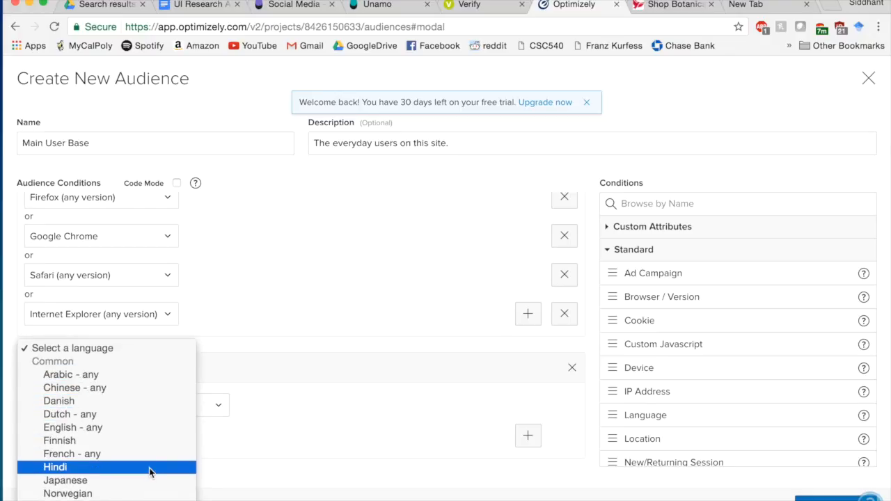
click(129, 429)
- Add an 'and also' Location condition to the audience
scroll(278, 459, down, 4)
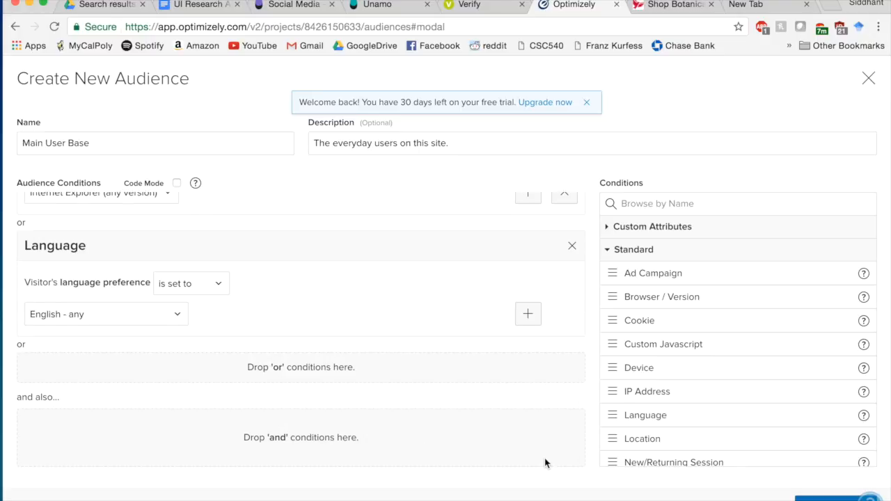
scroll(651, 393, down, 2)
drag(648, 397, 428, 439)
- Keep the location rule as 'is in' and add United States and United Kingdom
click(90, 462)
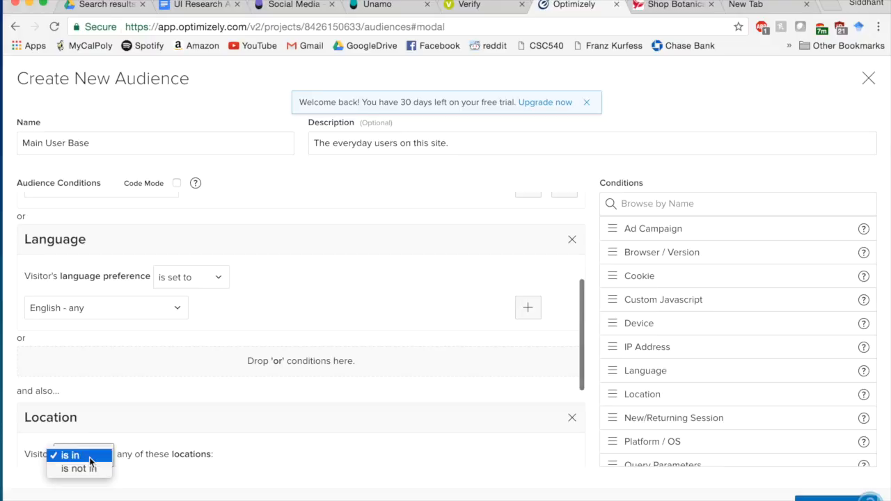
click(186, 449)
scroll(186, 447, down, 5)
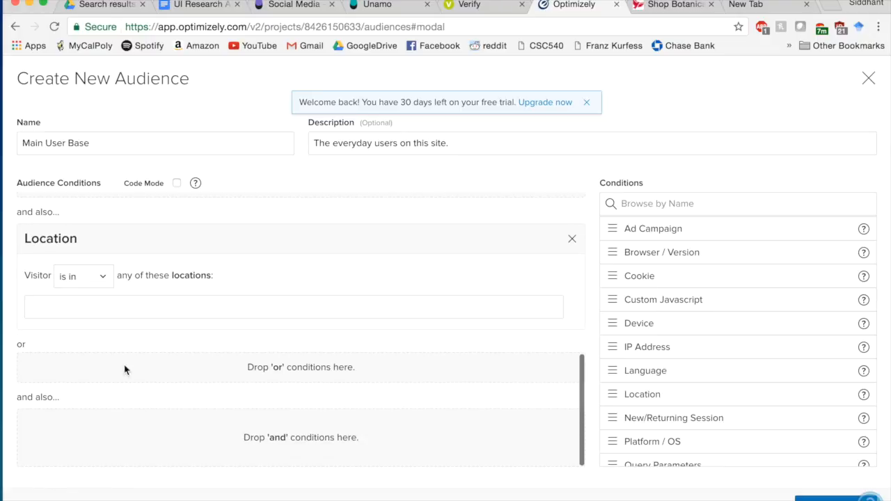
scroll(161, 362, up, 1)
click(144, 339)
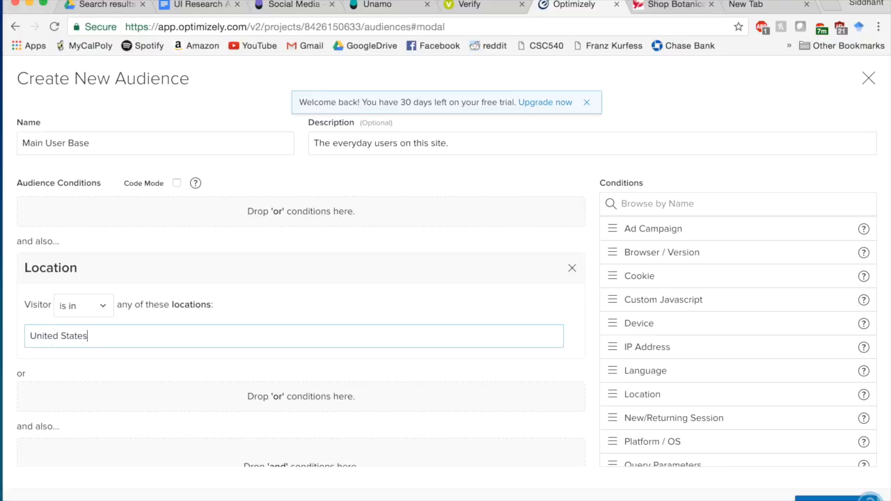
text(United States)
click(49, 359)
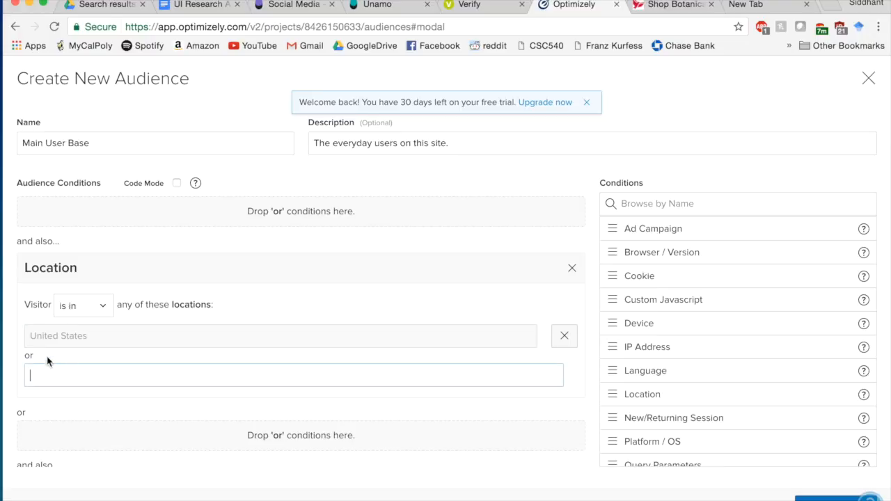
scroll(230, 340, down, 2)
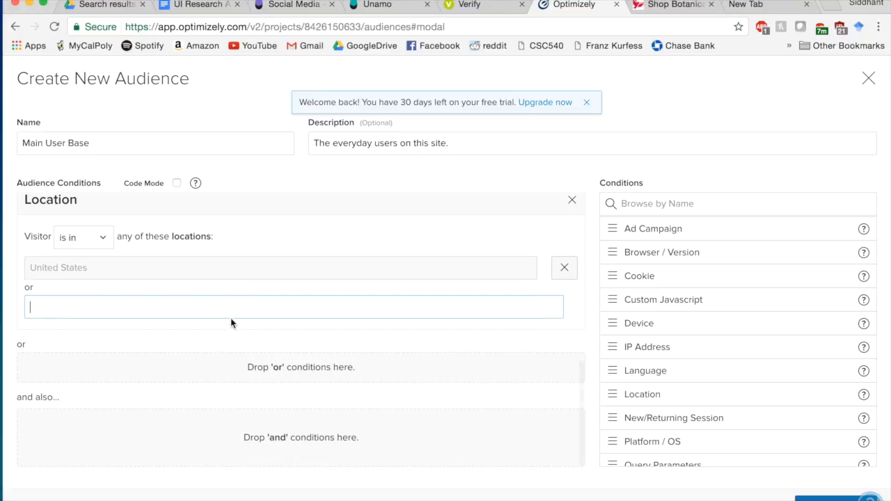
text(Englan)
key(BackSpace)
key(BackSpace)
key(BackSpace)
text(United K)
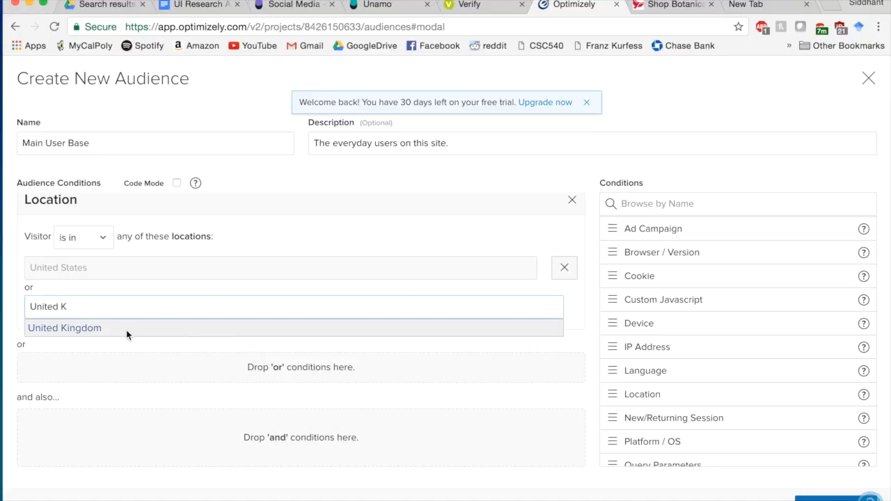
click(127, 330)
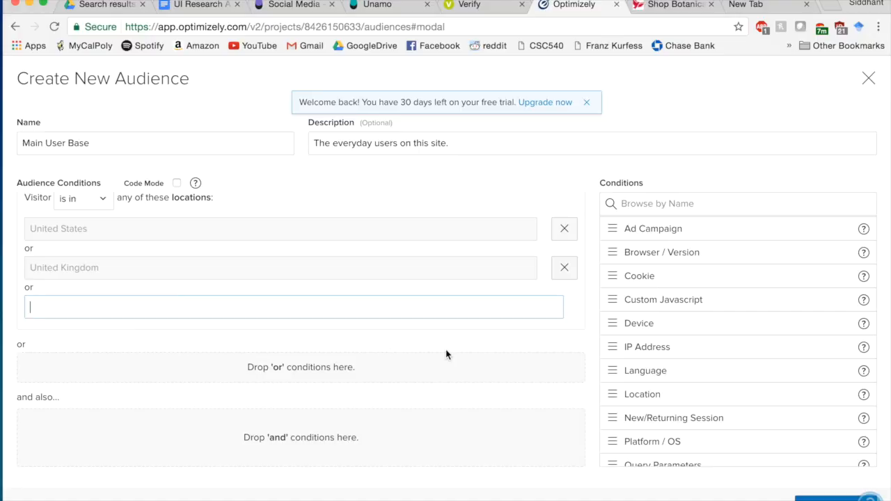
- Review the Browser, Language and Location conditions and save the Main User Base audience
scroll(447, 355, up, 10)
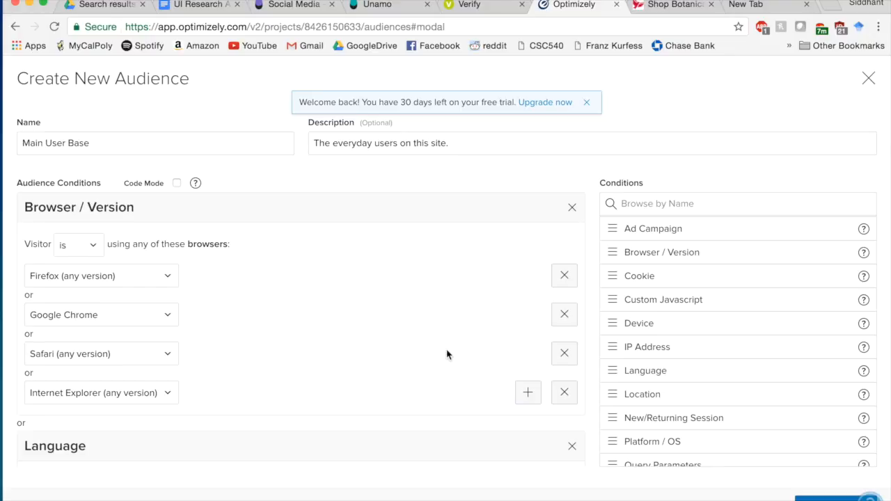
scroll(447, 355, down, 5)
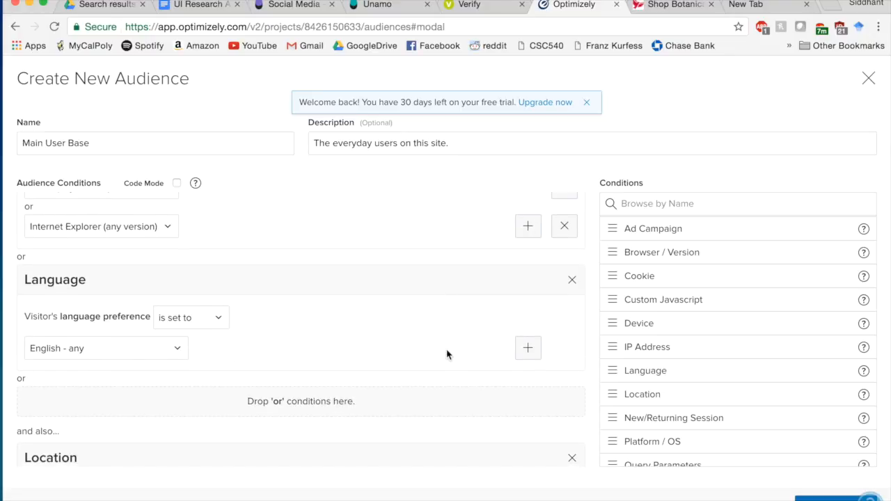
scroll(447, 354, down, 3)
scroll(447, 354, down, 5)
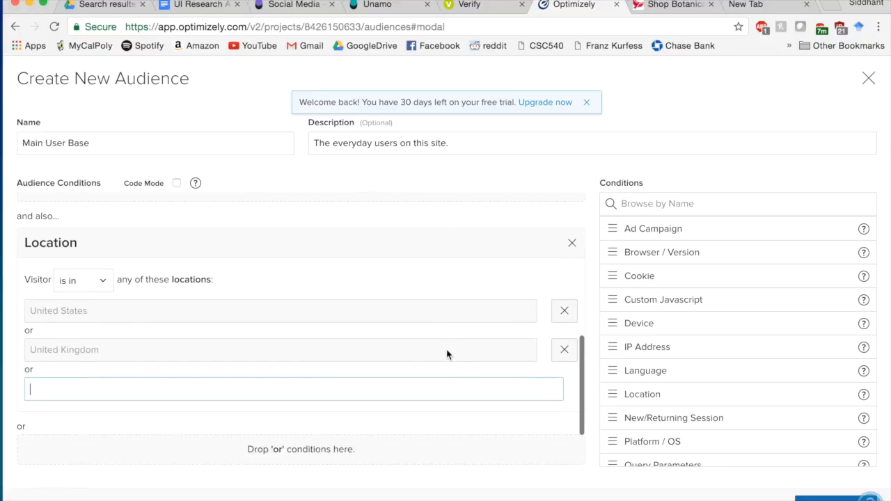
scroll(447, 353, up, 4)
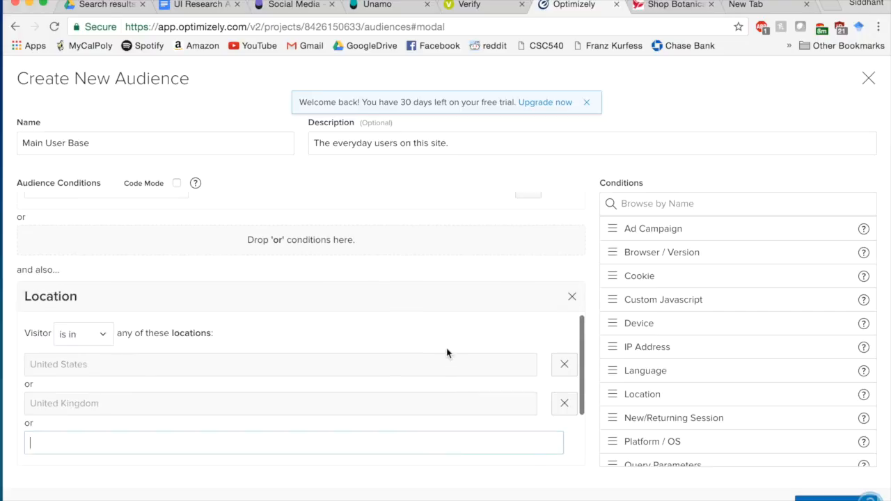
scroll(447, 353, down, 3)
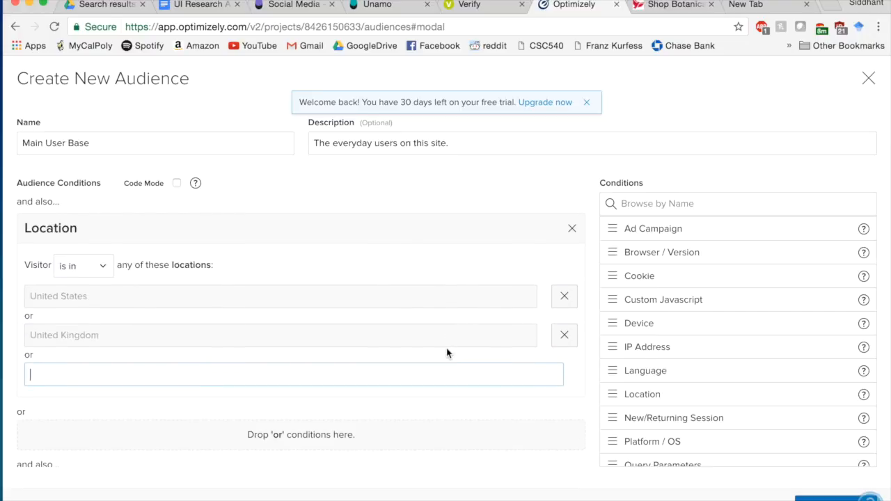
scroll(448, 352, down, 2)
click(827, 499)
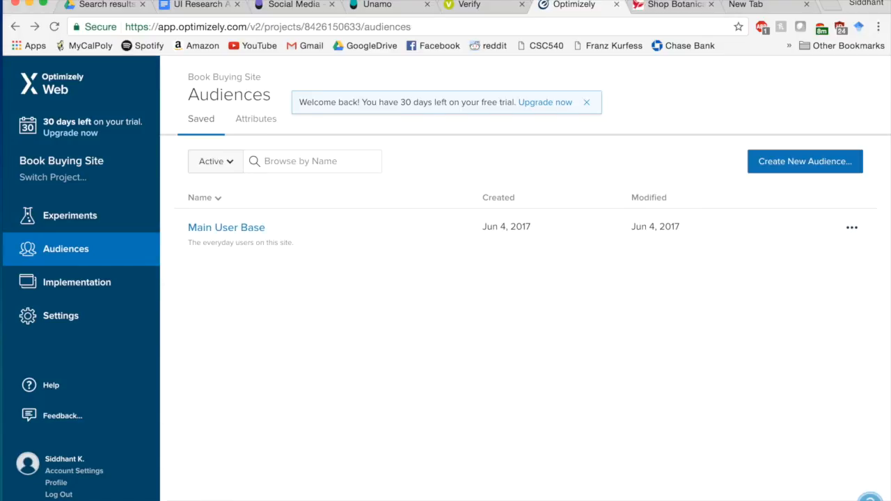
- Inspect the Implementation pages and the Add a Page form without creating a page, then go to Settings
click(91, 291)
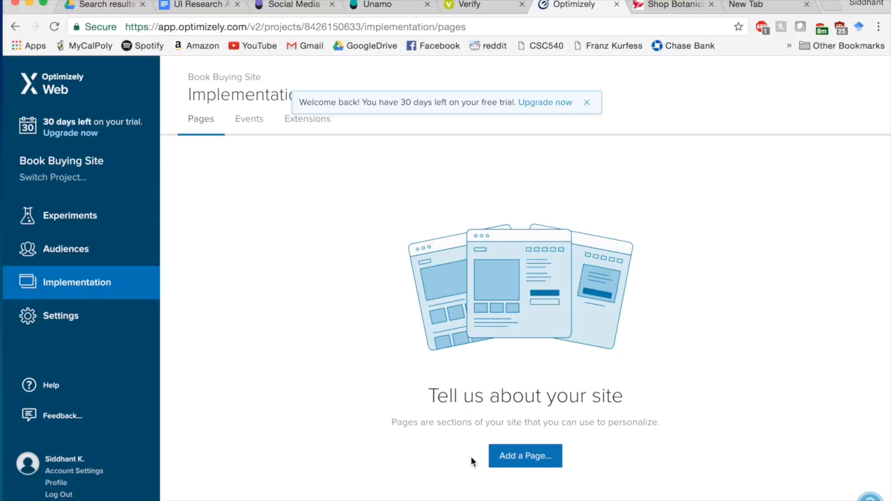
click(508, 456)
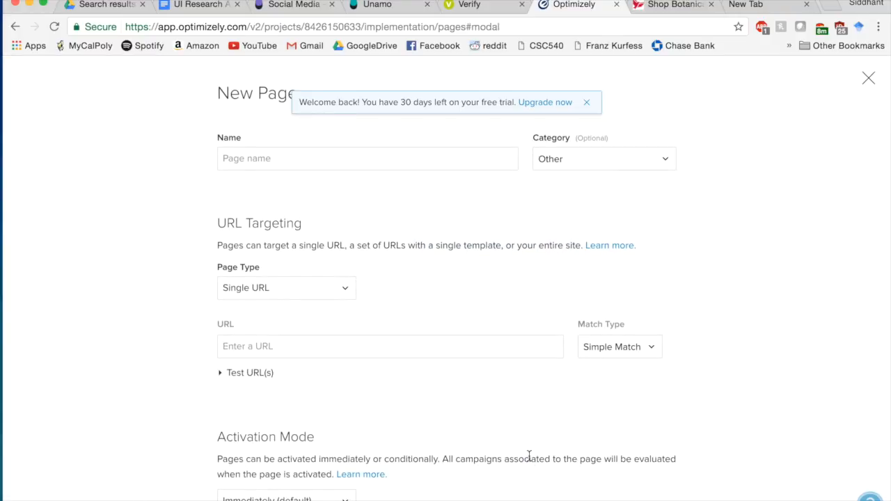
click(305, 157)
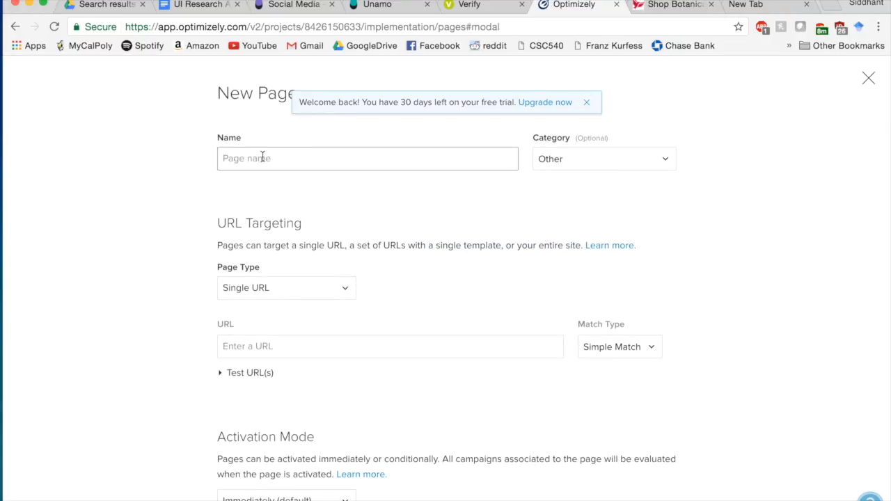
scroll(672, 167, down, 5)
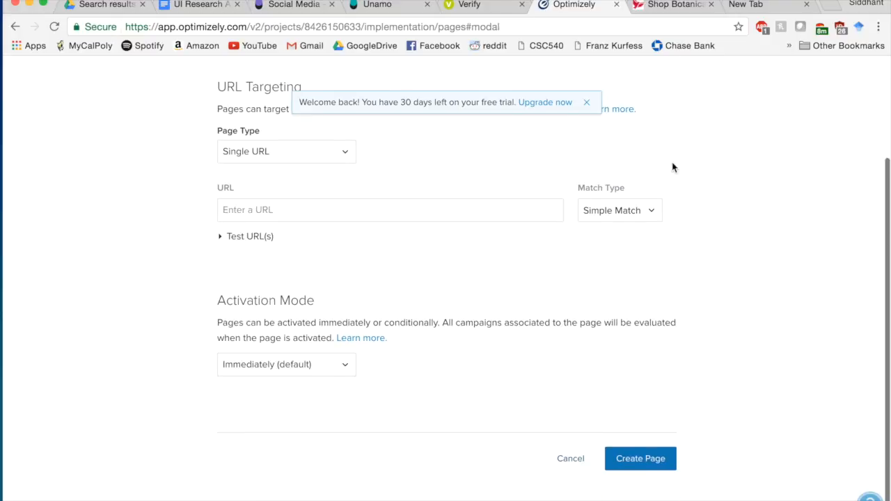
scroll(829, 81, up, 5)
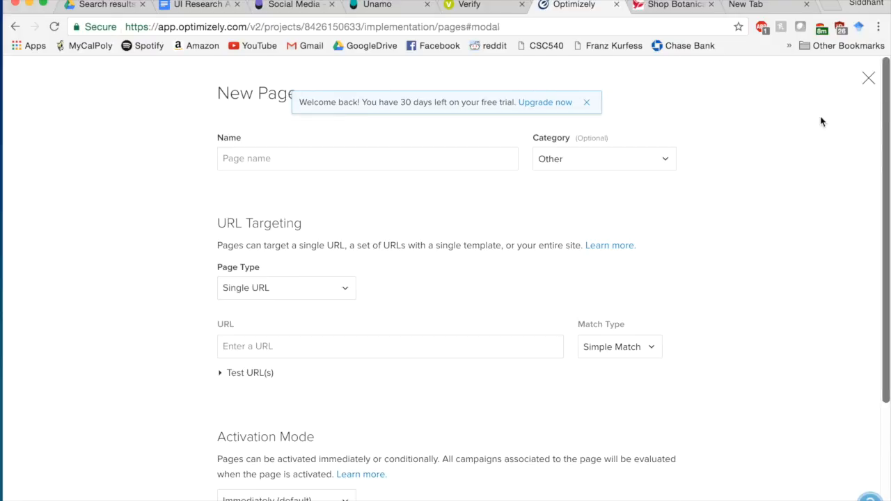
click(868, 75)
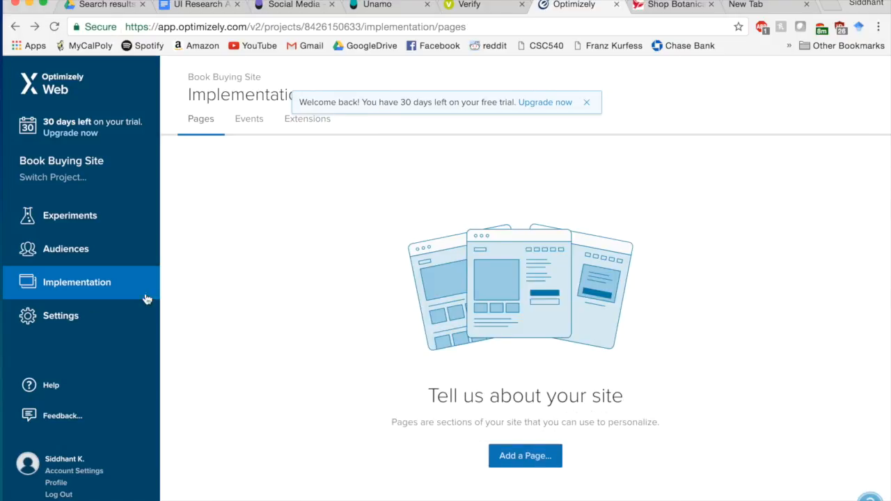
click(34, 318)
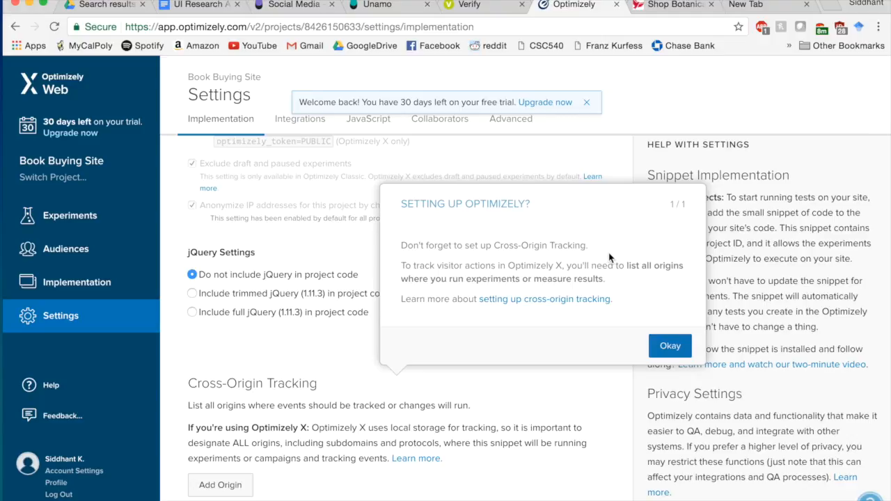
- Dismiss the Cross-Origin Tracking tip, review the snippet implementation settings, and move to Integrations
click(669, 346)
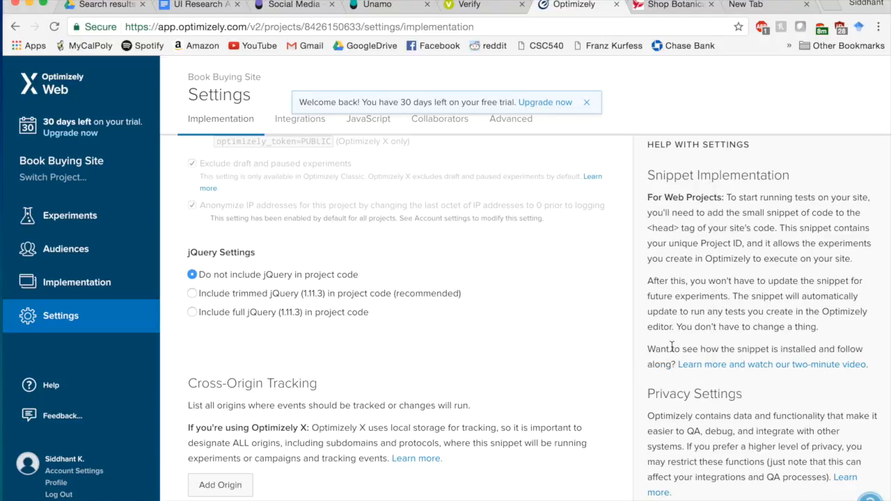
scroll(469, 314, down, 3)
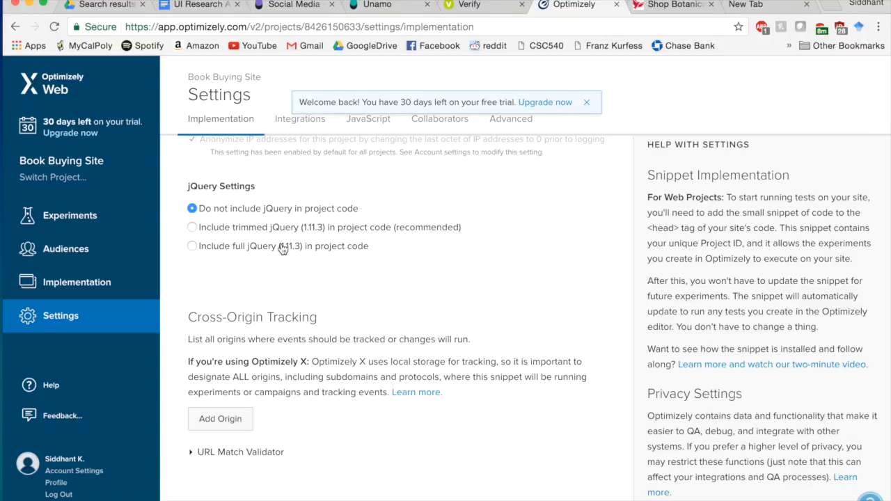
scroll(431, 272, up, 12)
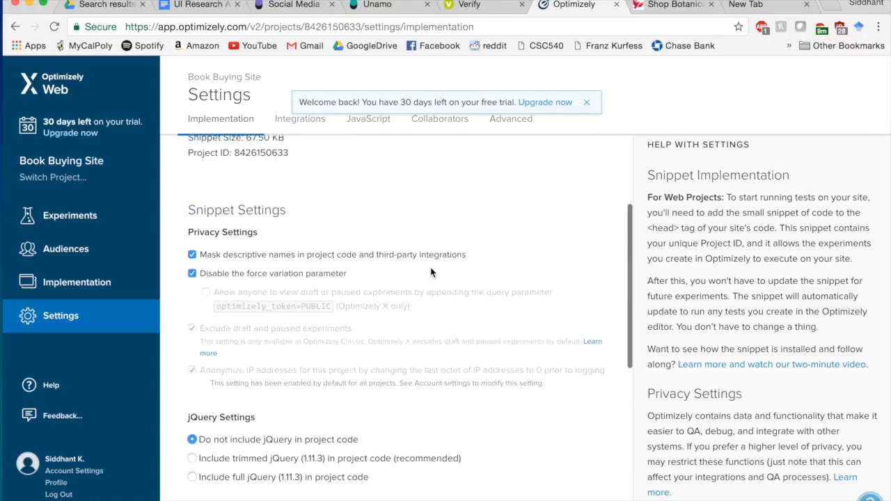
scroll(431, 272, up, 3)
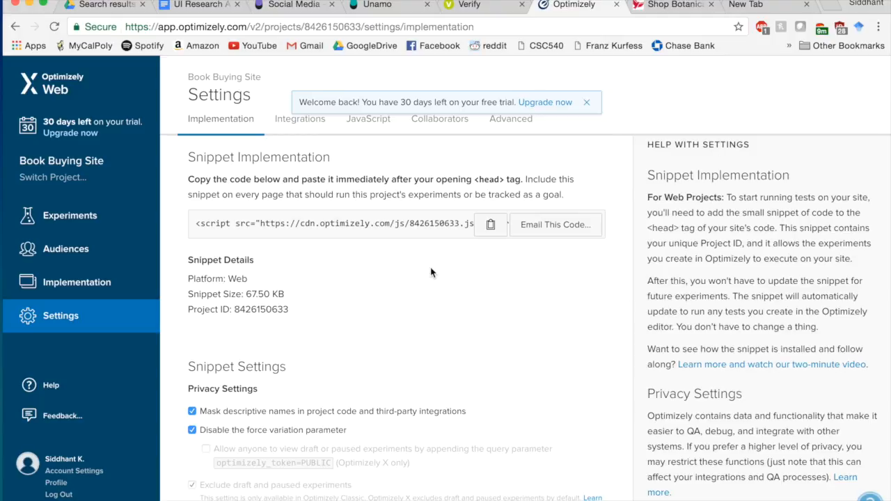
scroll(431, 272, down, 6)
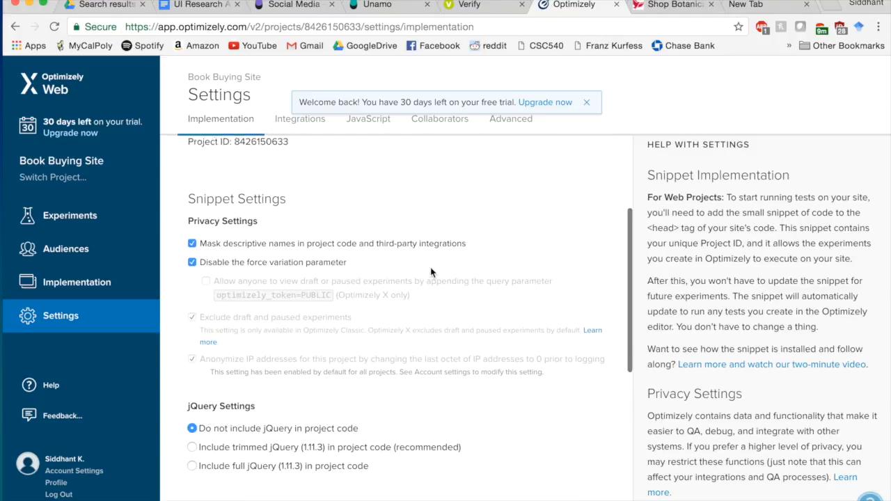
scroll(430, 273, down, 5)
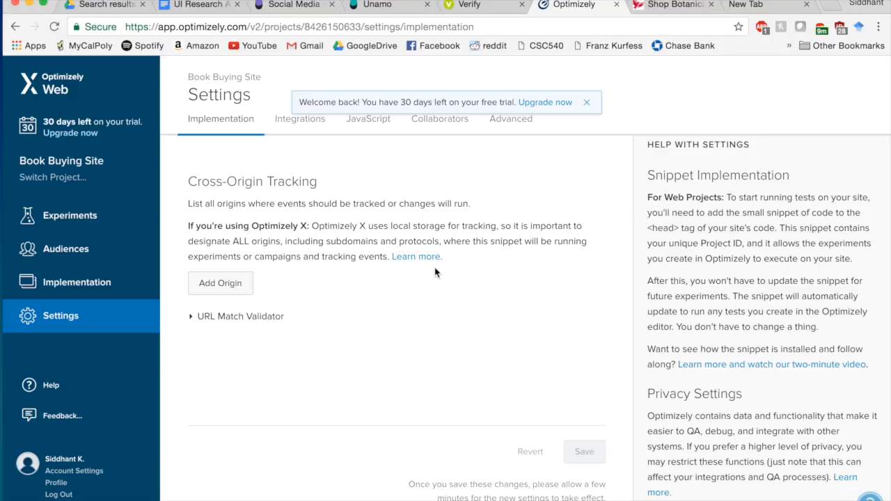
scroll(600, 245, up, 10)
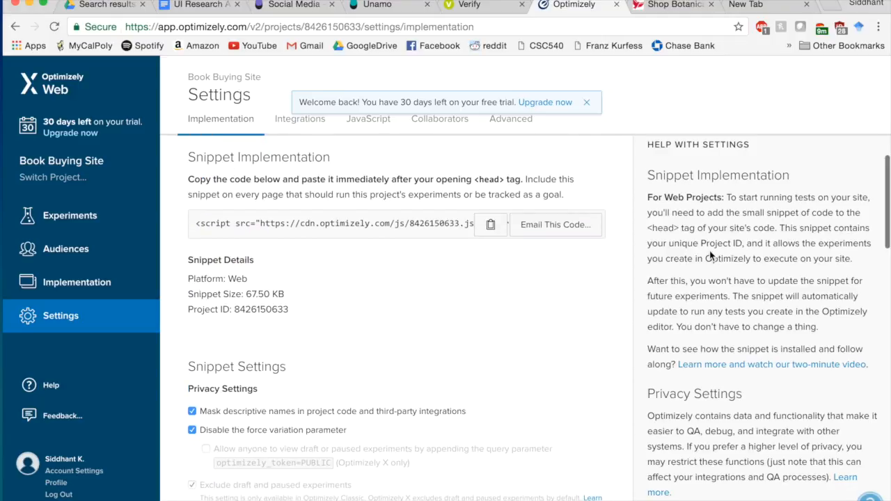
scroll(682, 244, down, 1)
click(300, 125)
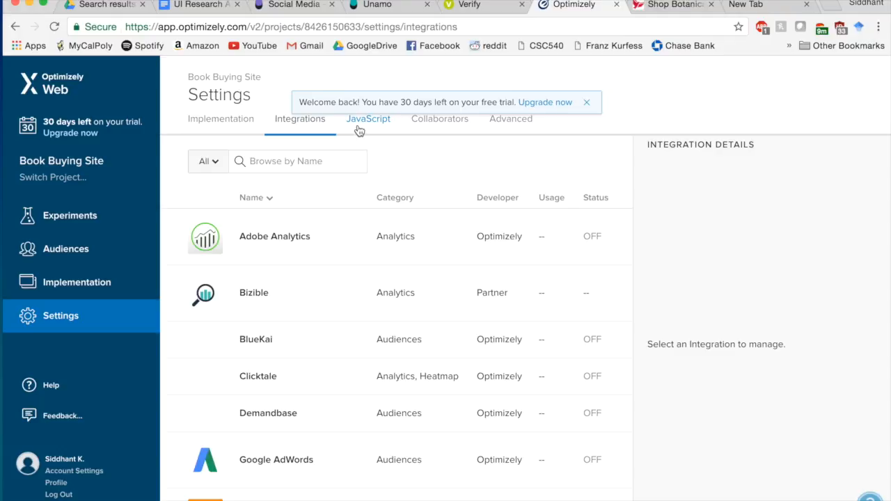
- Step through the JavaScript, Collaborators and Advanced Configuration settings
click(360, 125)
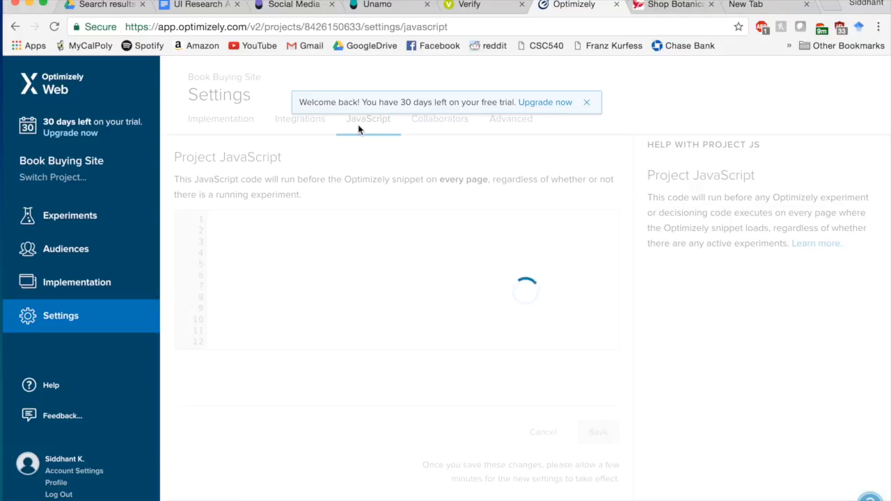
click(436, 125)
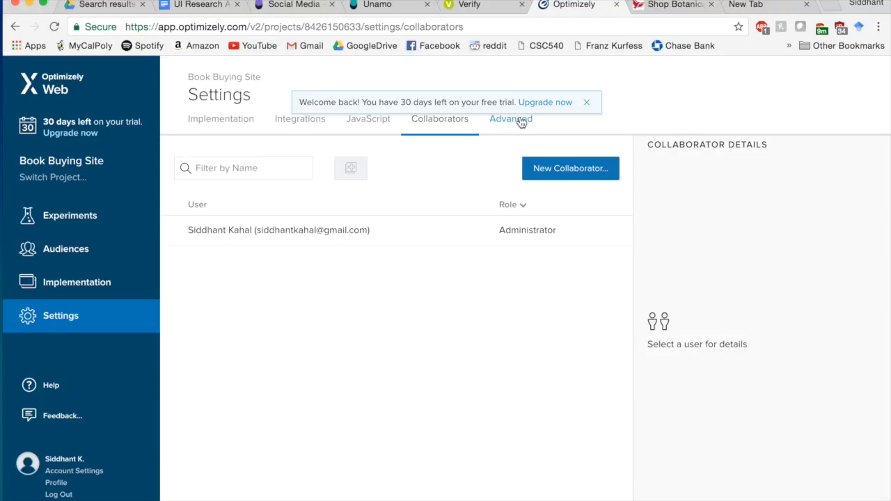
click(521, 120)
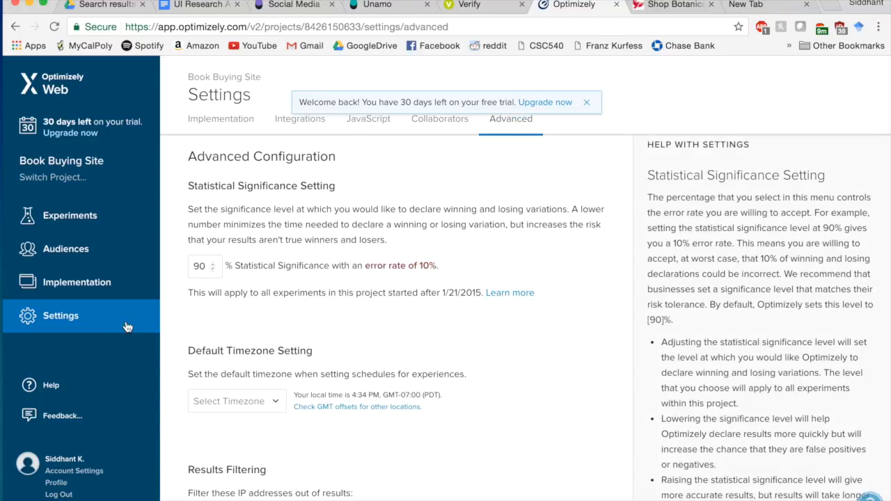